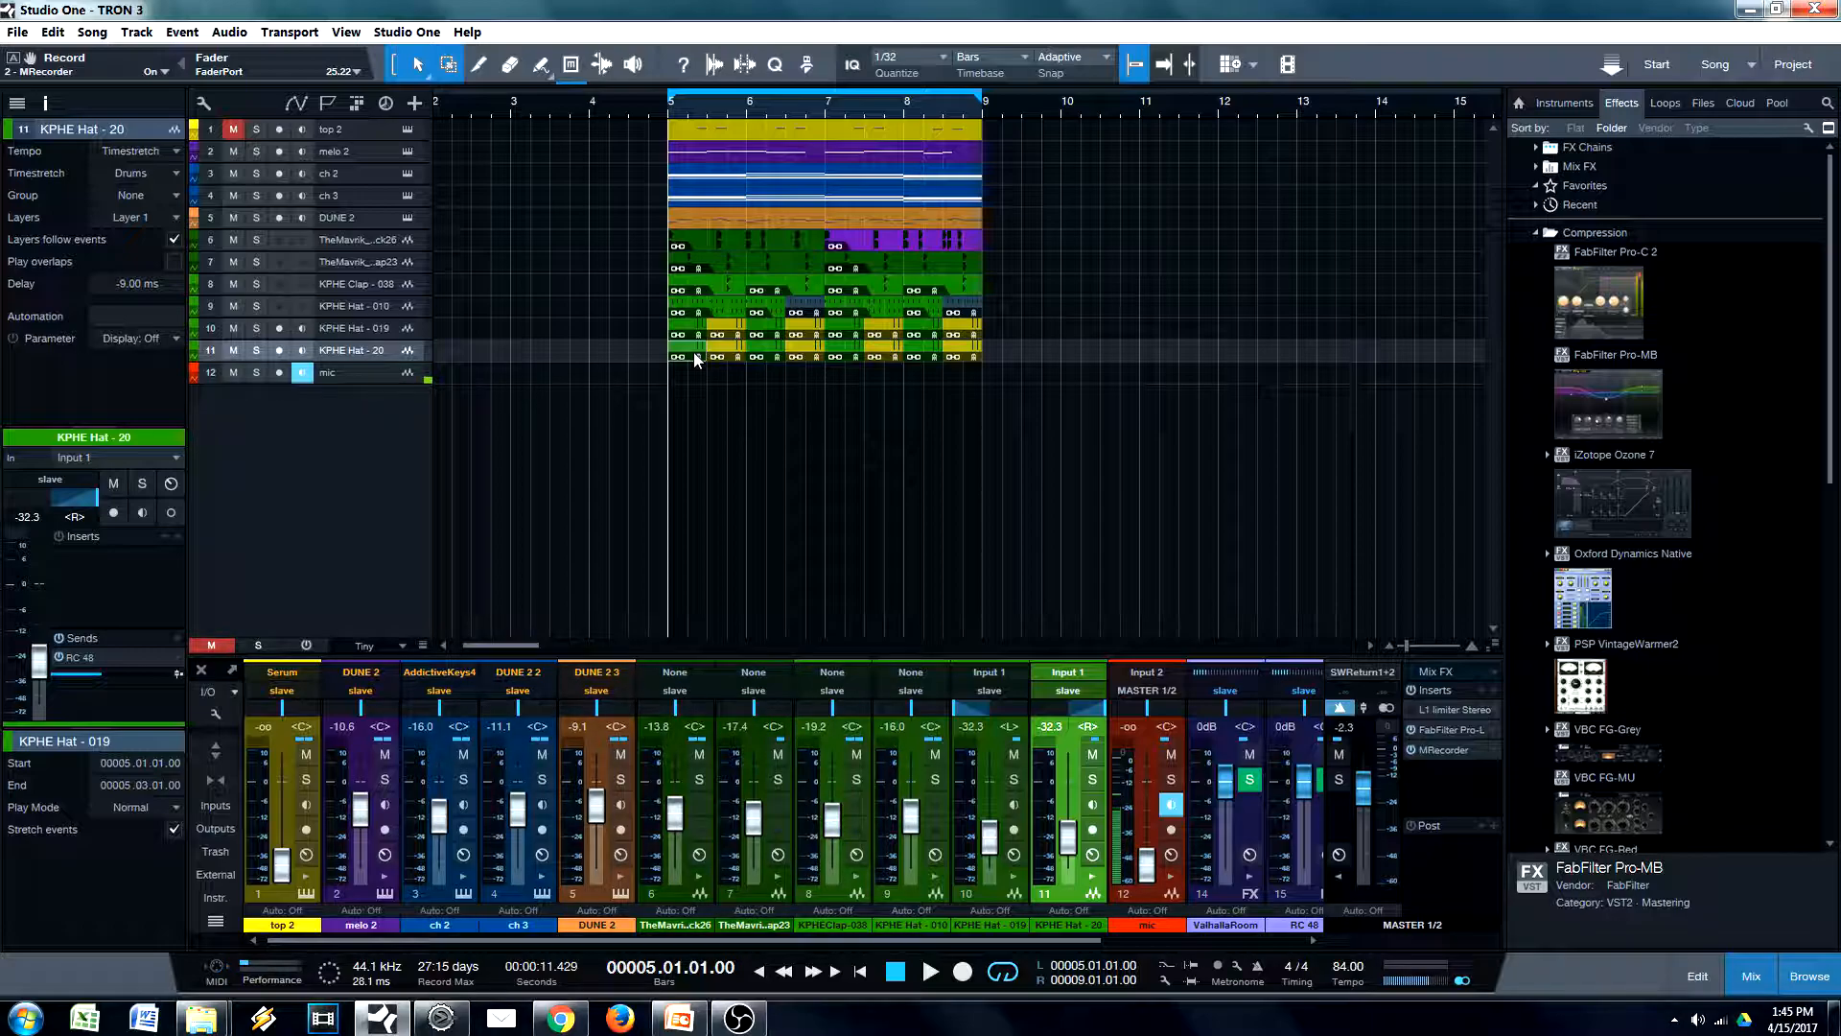
Play the loop to listen to the KPHE Hat - 20 track within the full beat, and stop playback
click(694, 349)
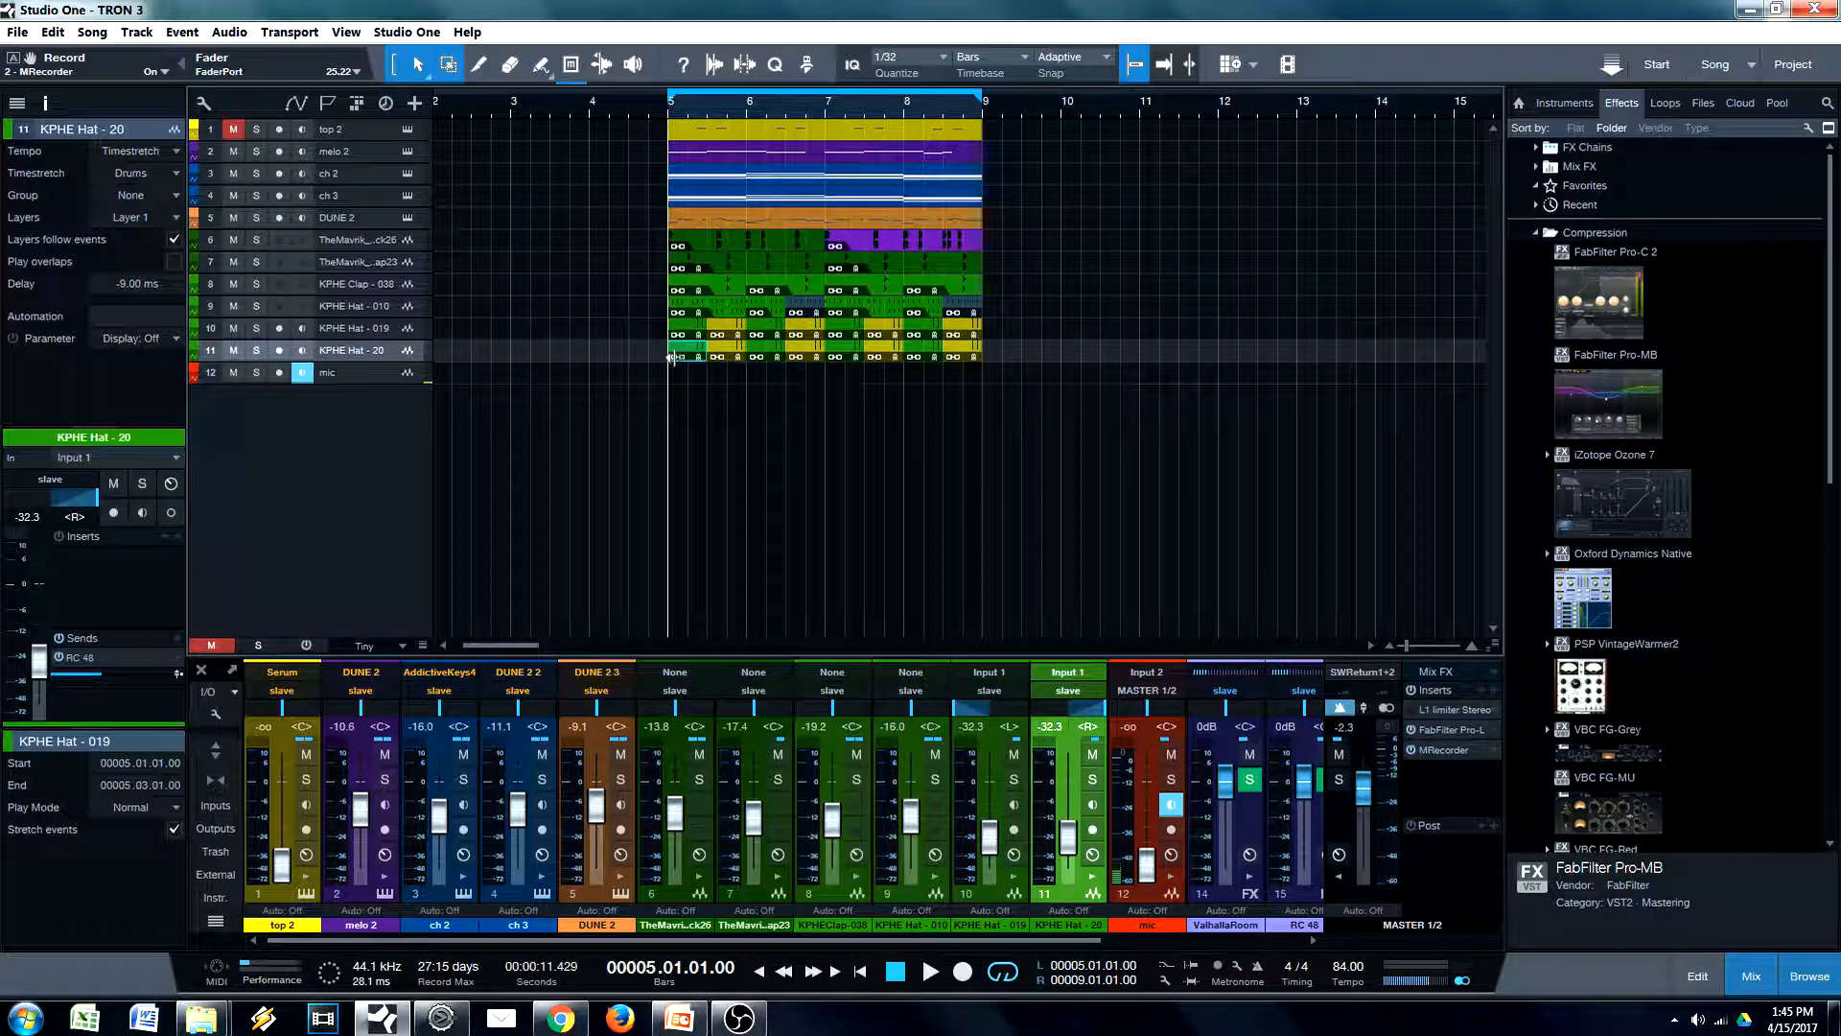
key(space)
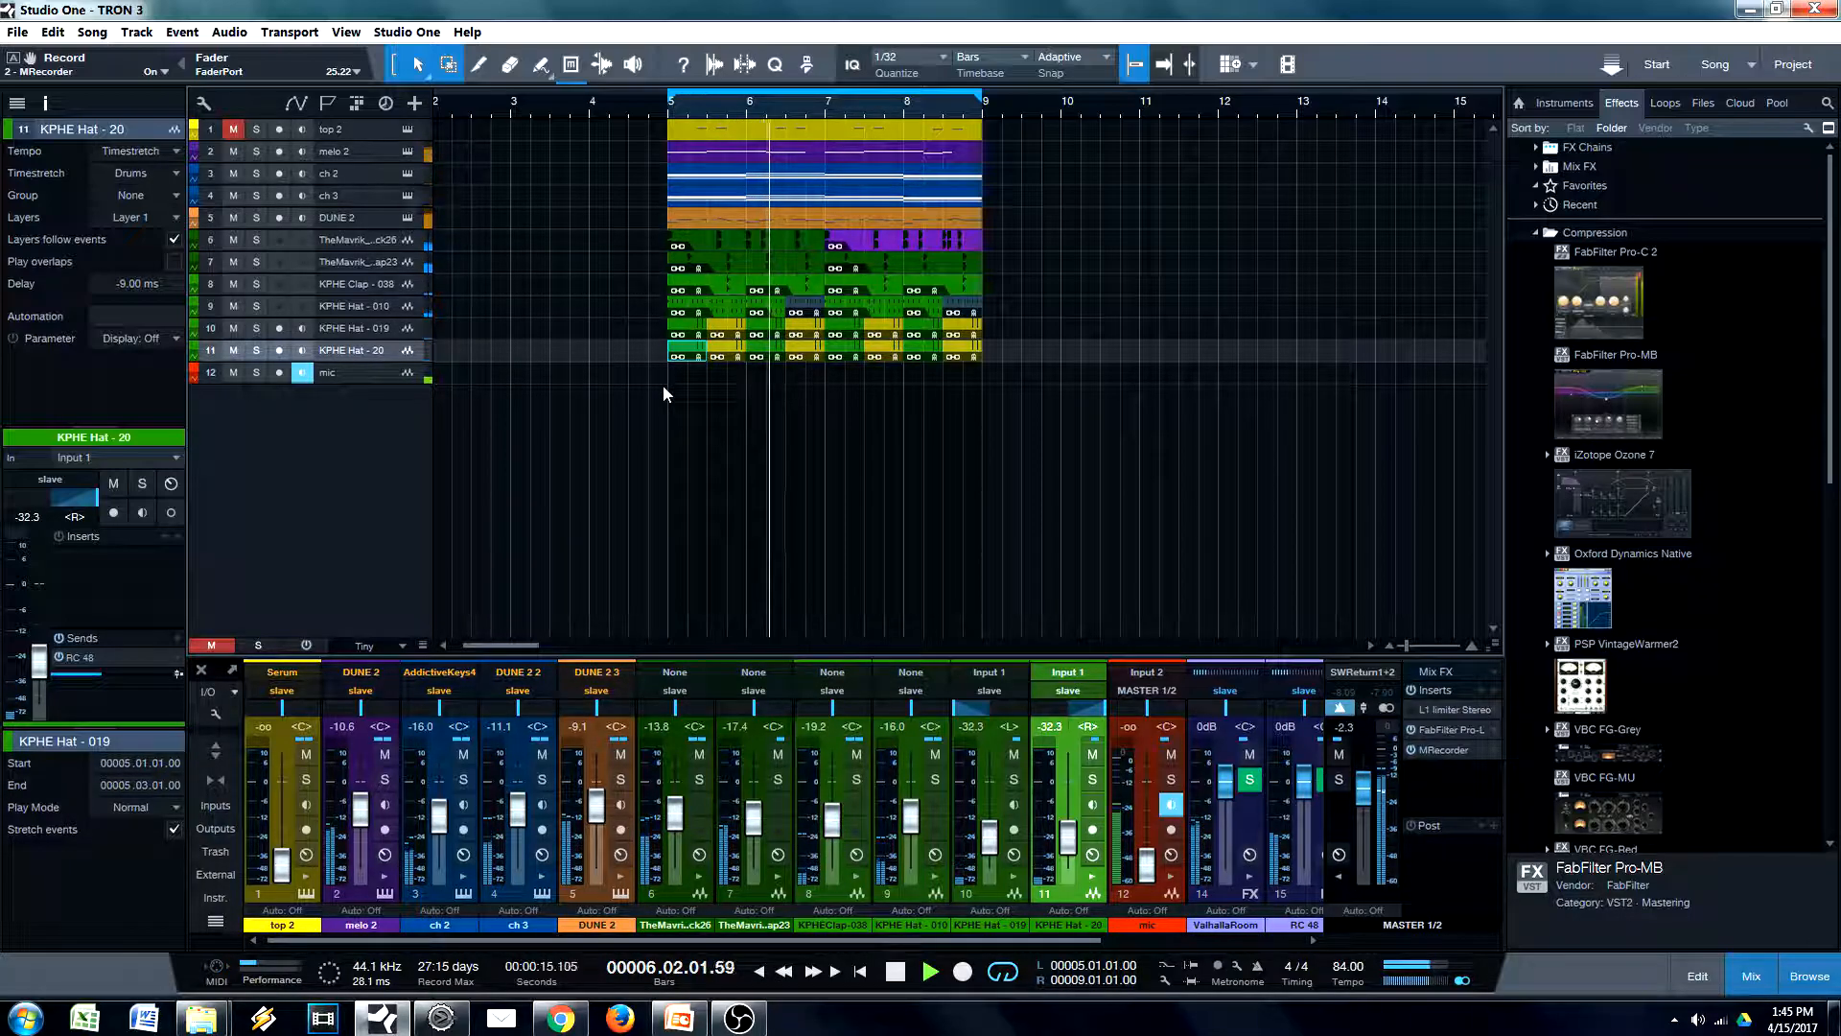
click(360, 216)
click(382, 353)
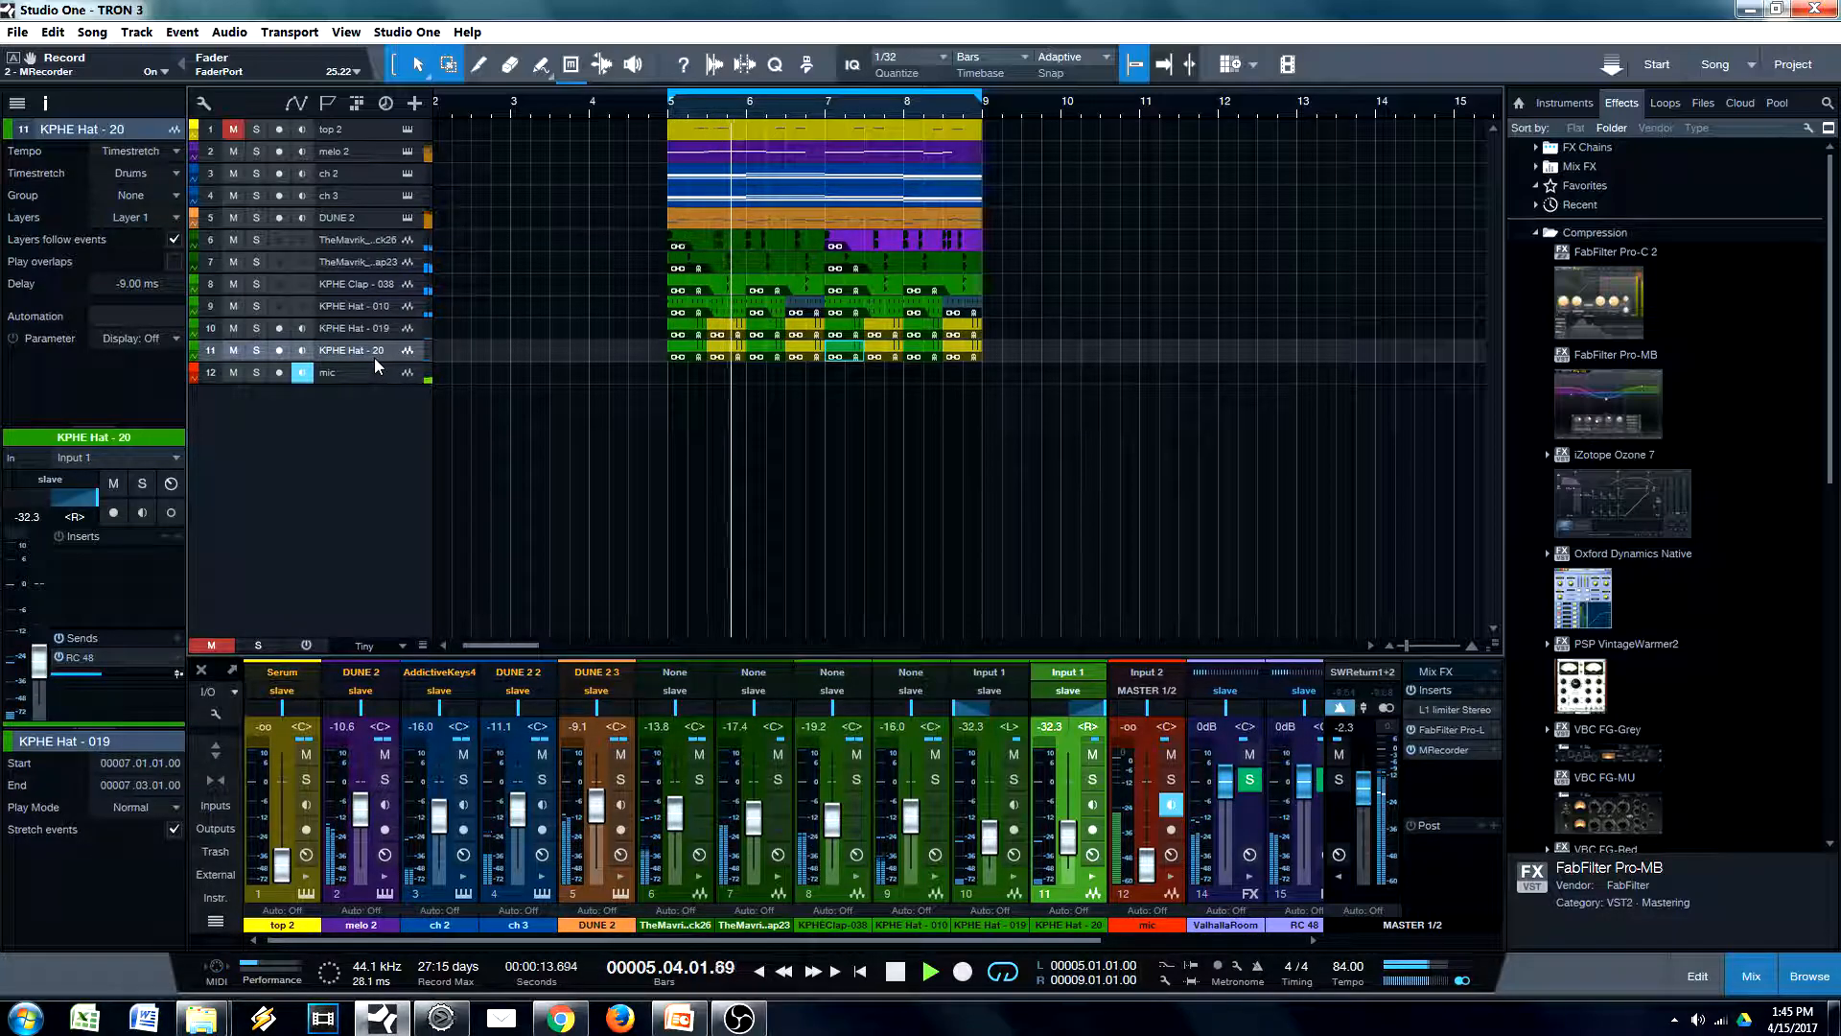
key(space)
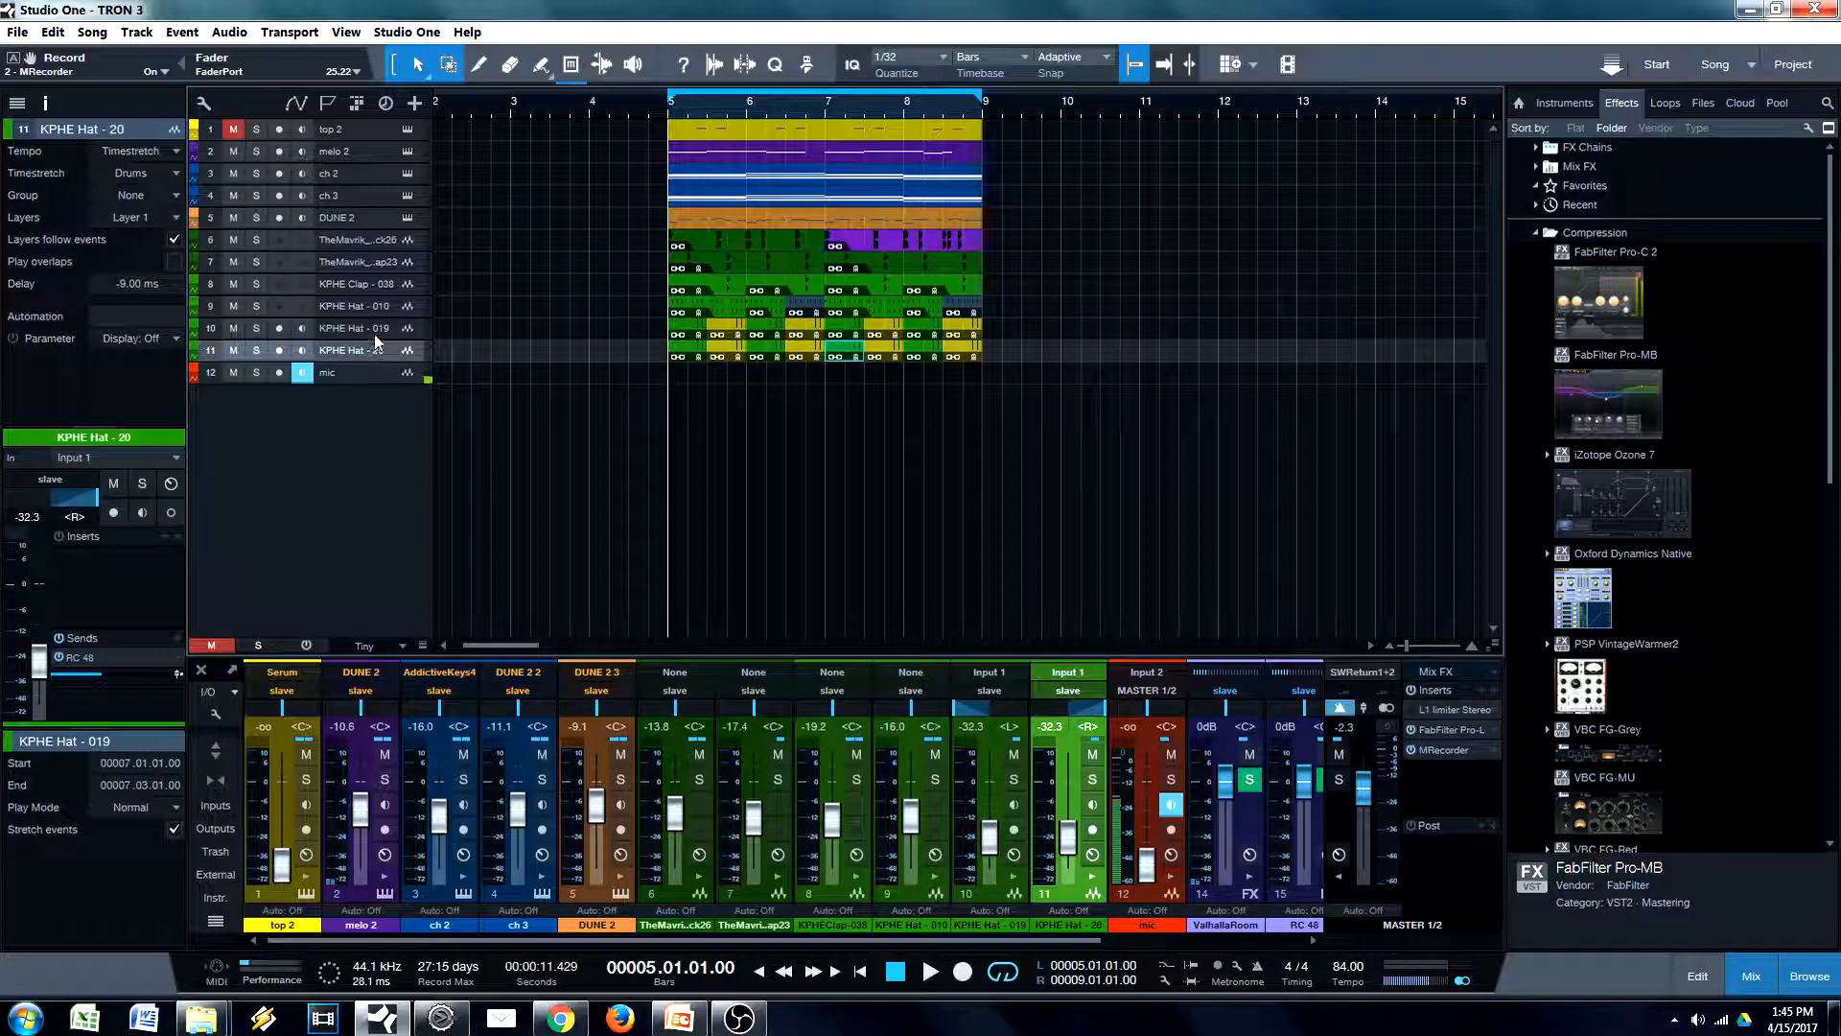
Lower the KPHE Hat - 019 and KPHE Hat - 20 tracks together to -35.7 dB while auditioning the loop
click(371, 332)
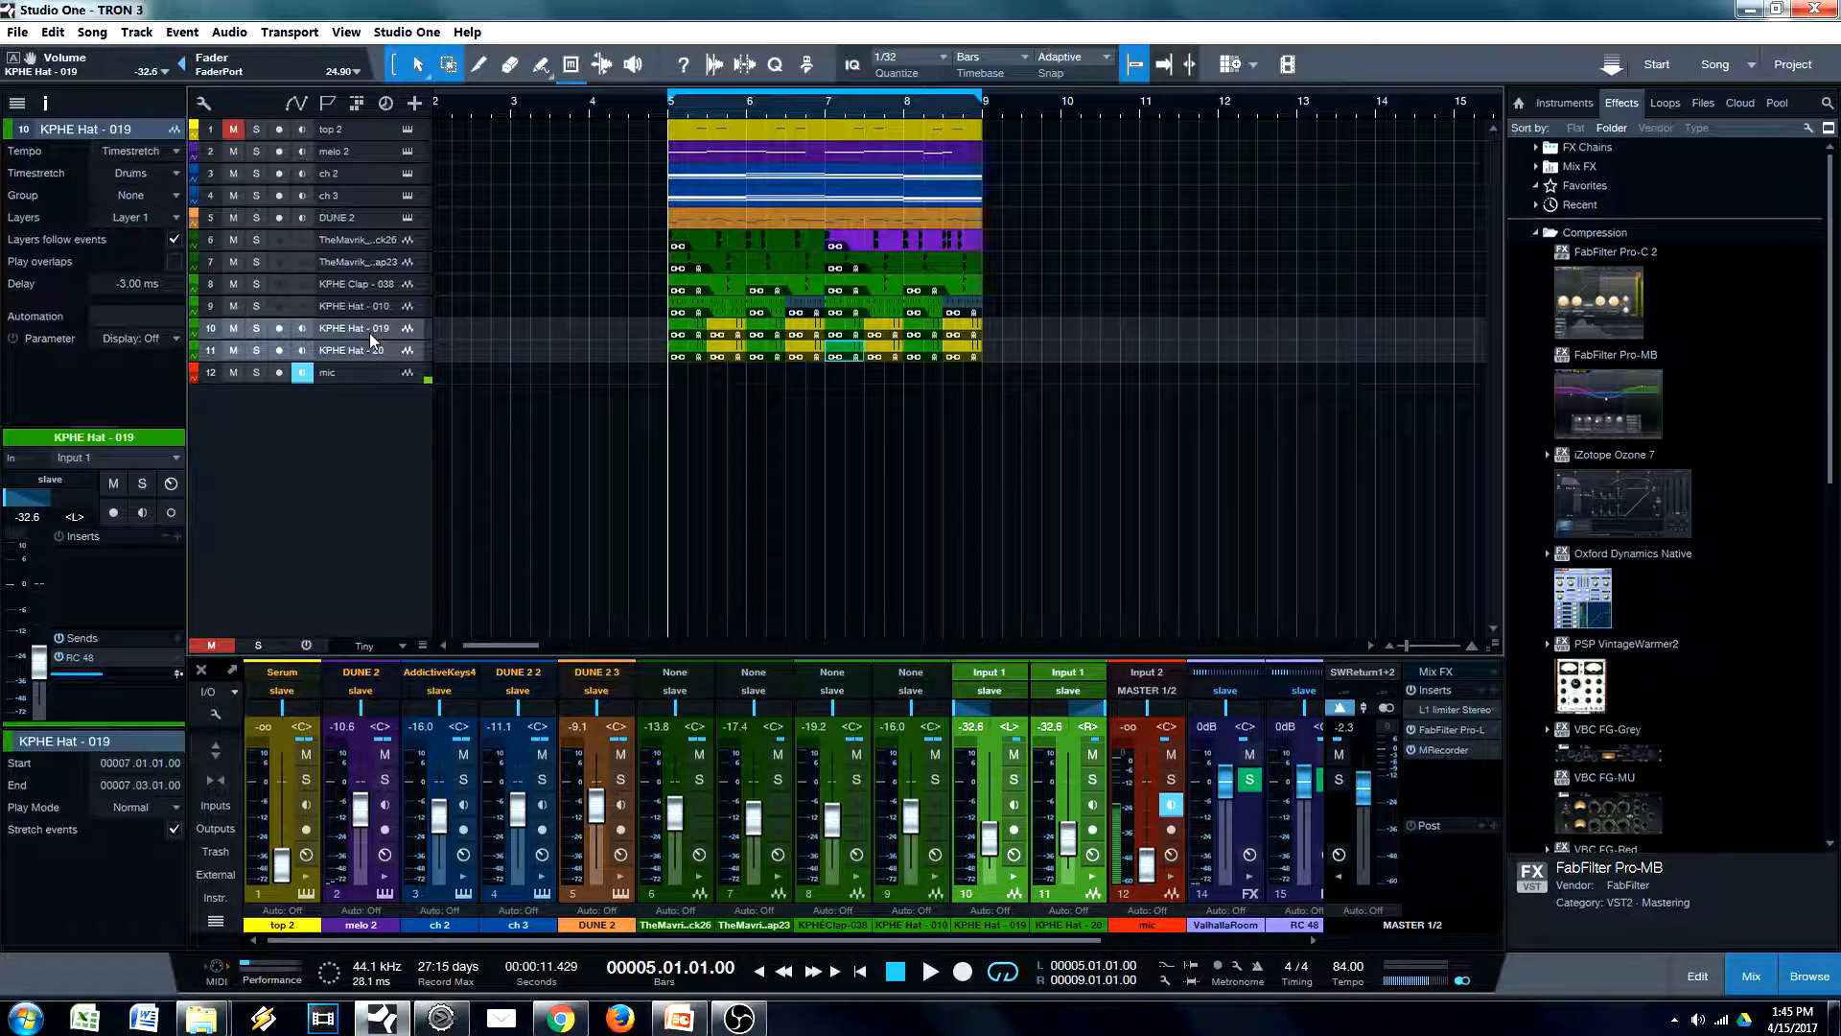
key(space)
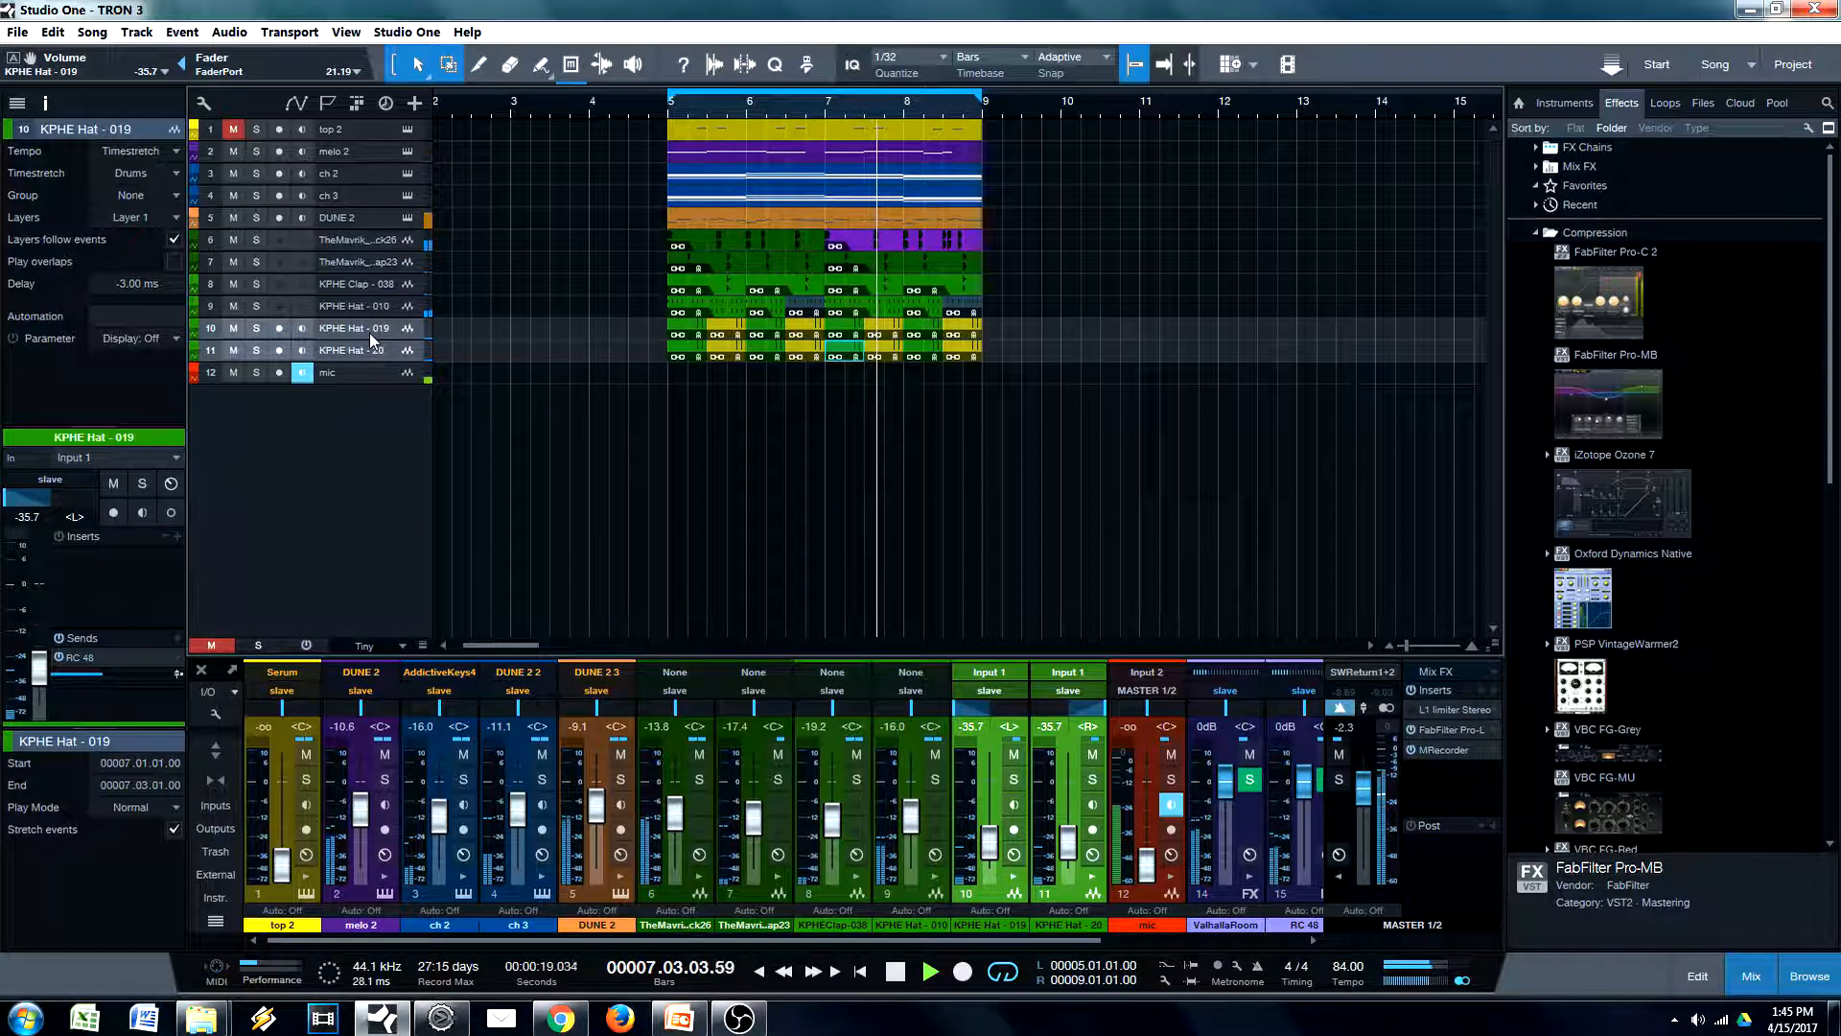
key(space)
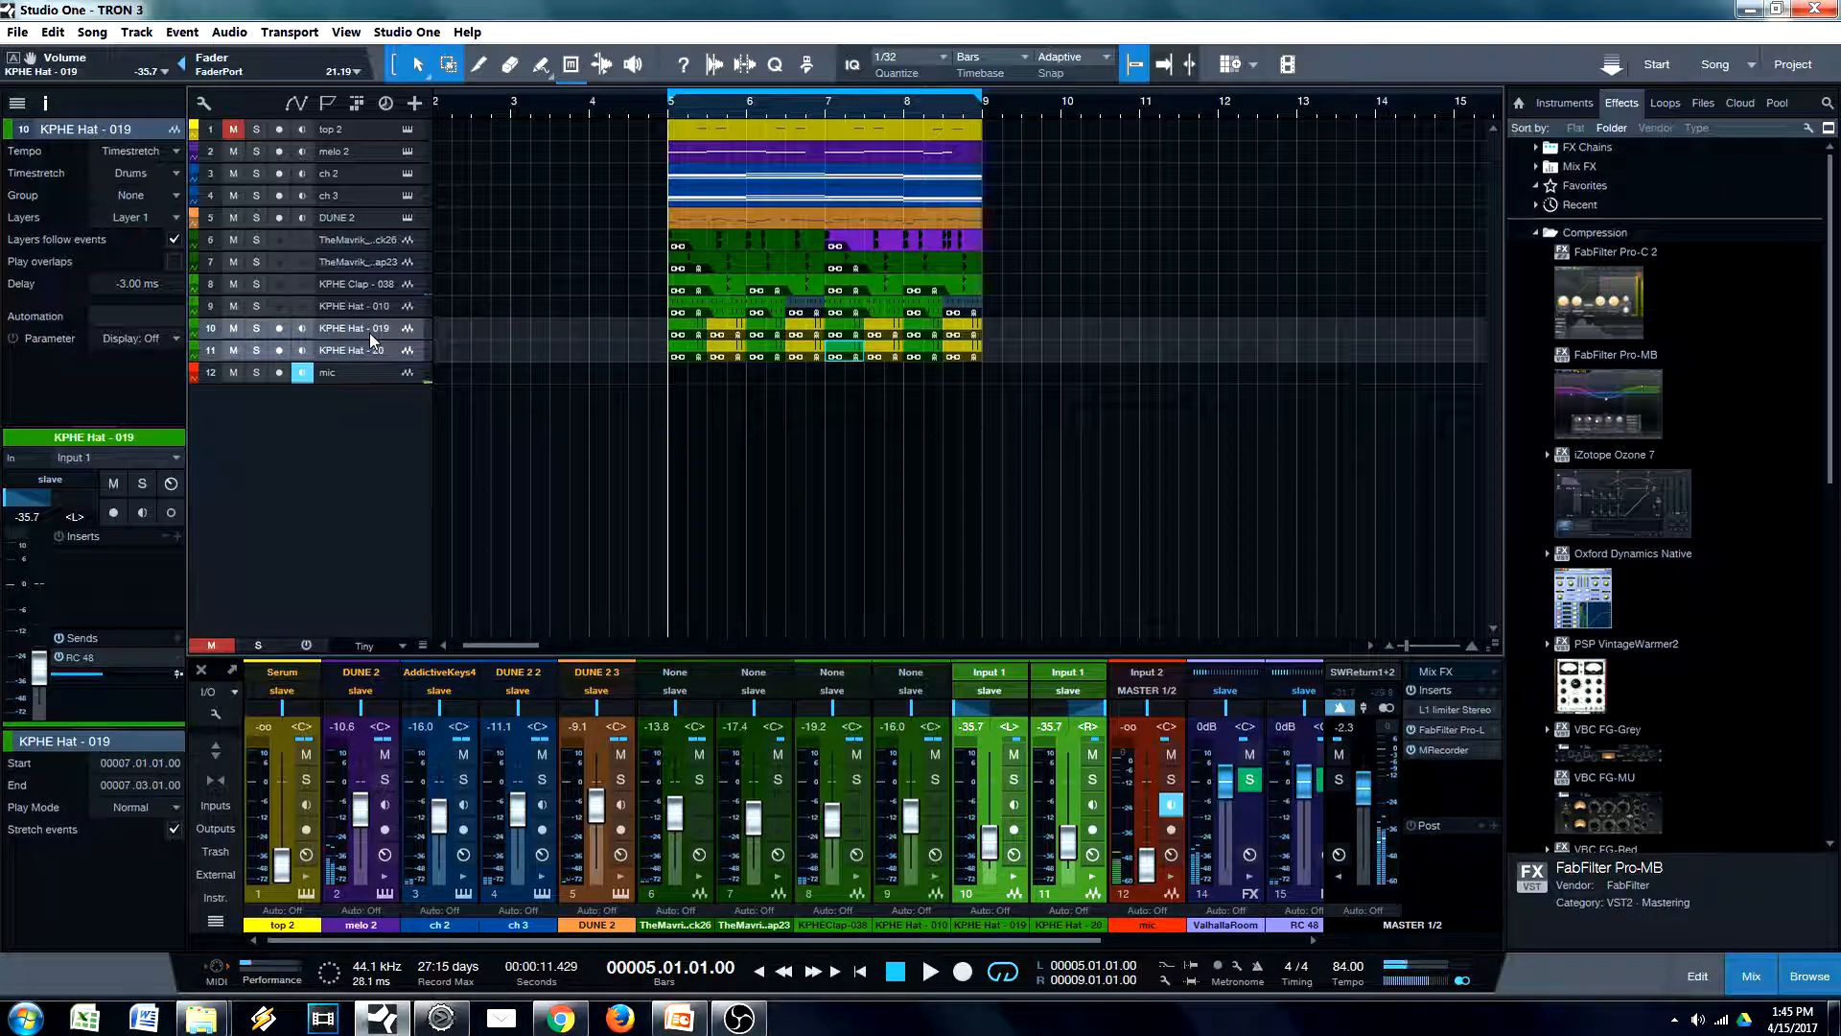
In melo 2's EQuilibrium, add a gentle high boost near 10.3 kHz and move the existing presence boost to about 3190 Hz during playback
click(354, 175)
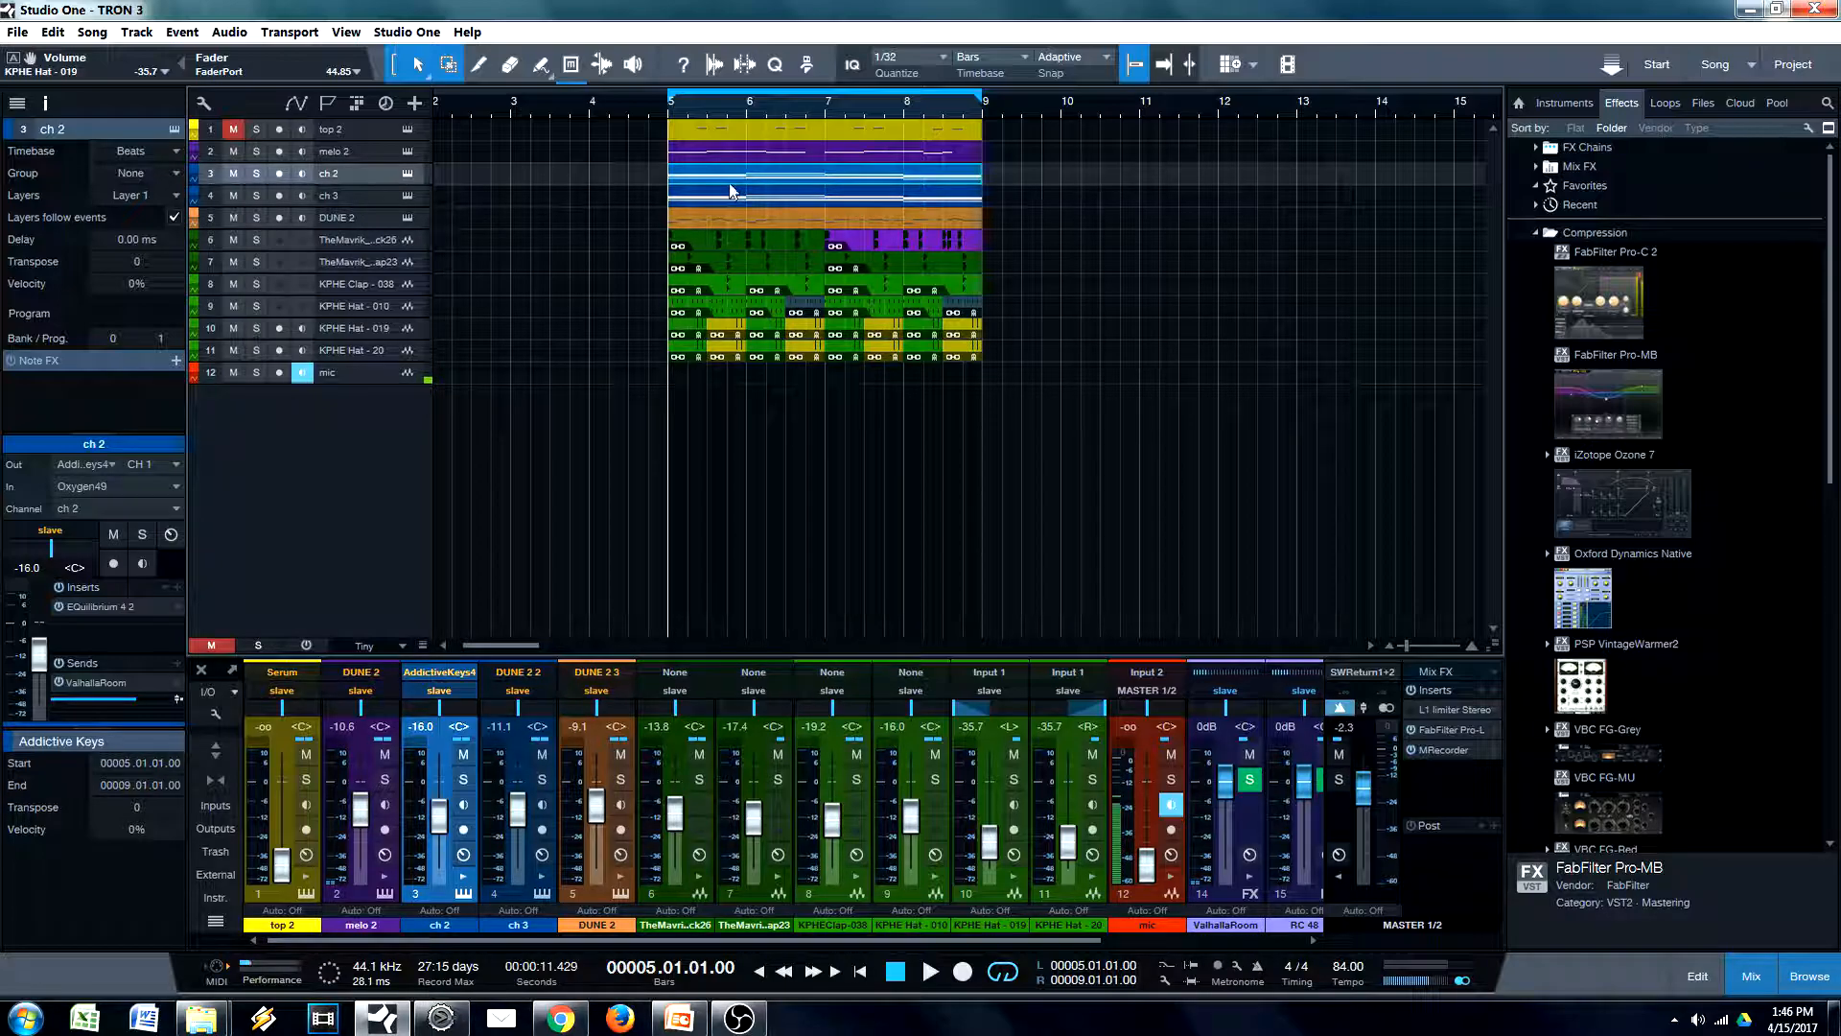
click(368, 152)
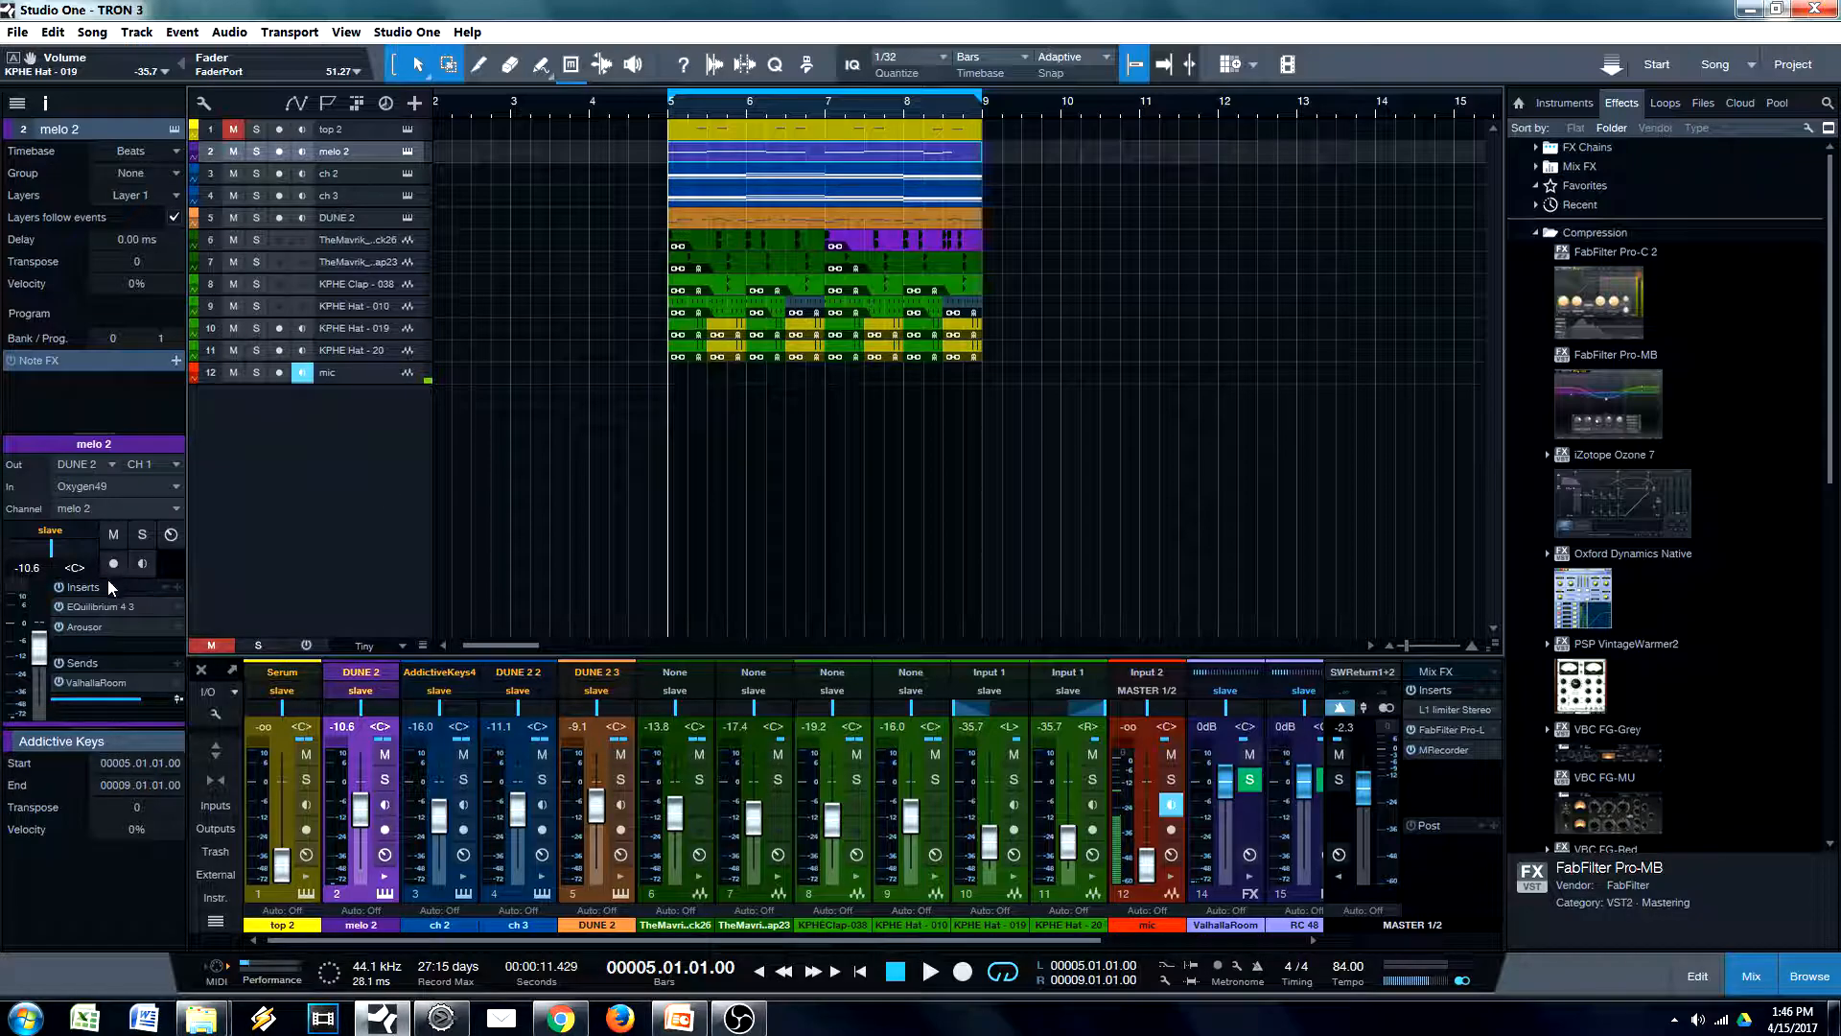
click(101, 604)
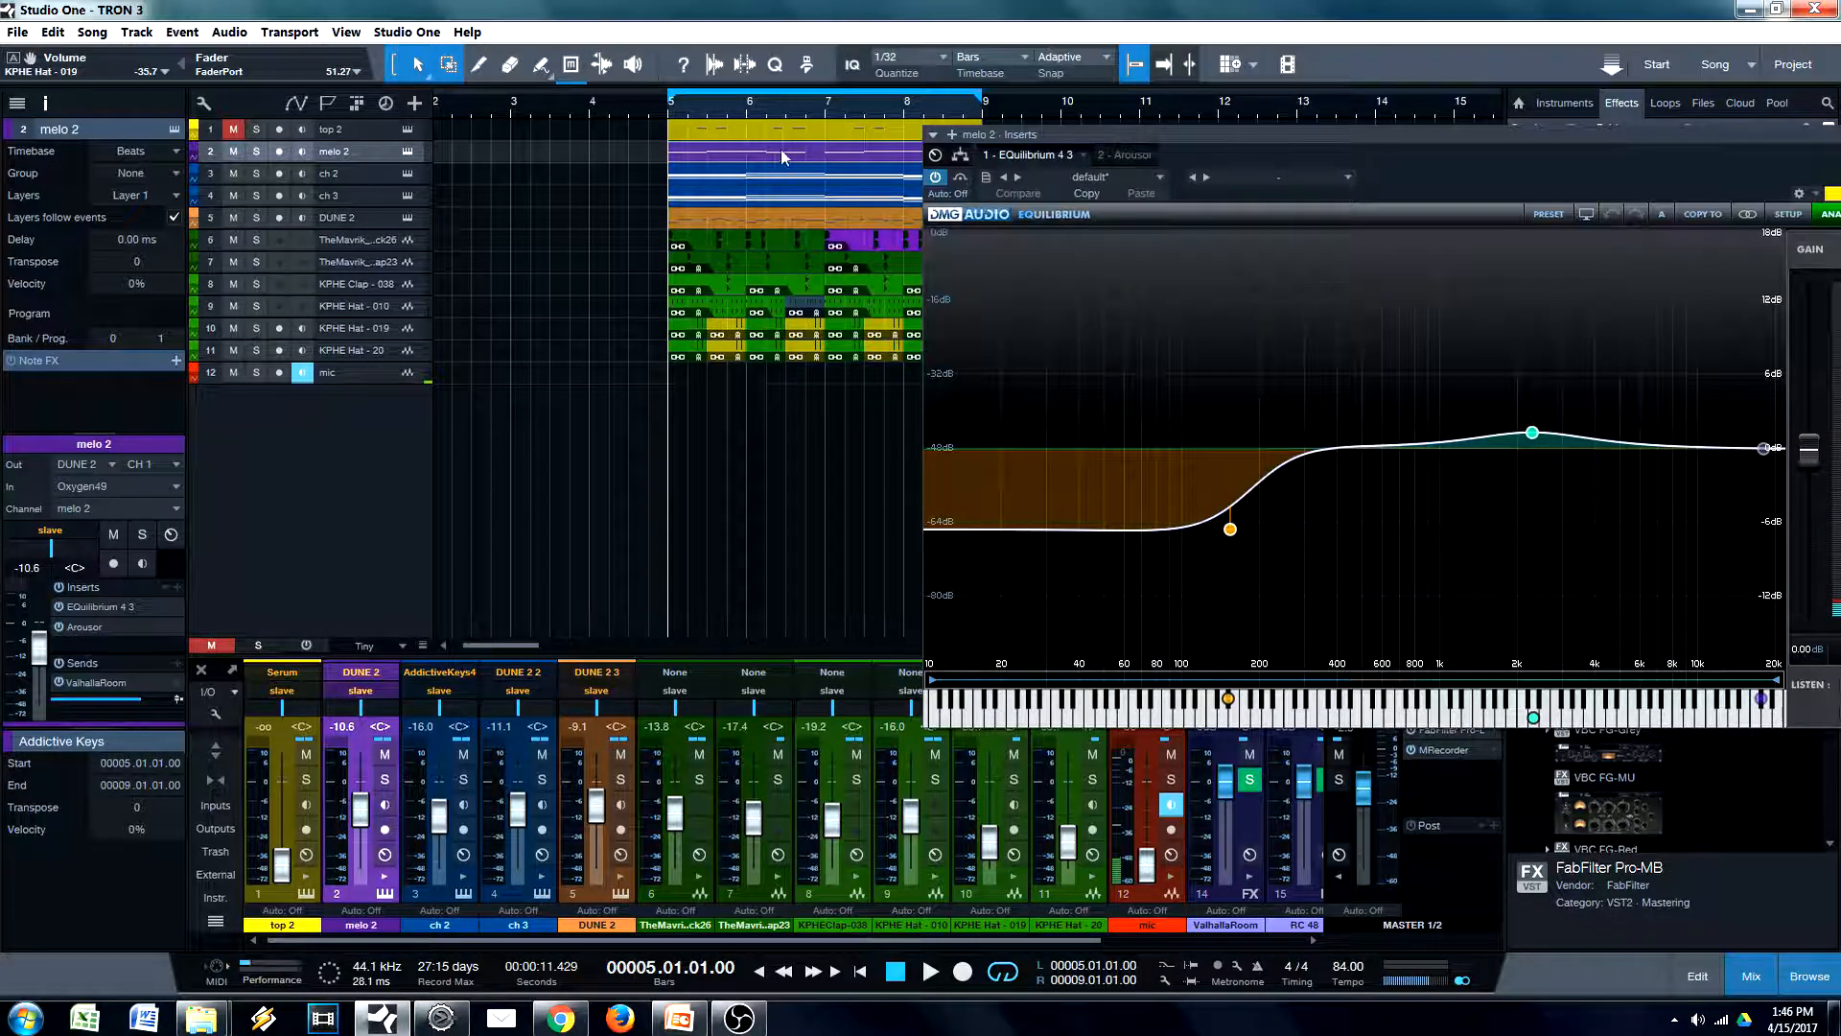
key(space)
drag(1532, 432, 1700, 409)
click(1563, 443)
mouse_move(1563, 442)
mouse_down()
mouse_move(1573, 351)
mouse_move(1572, 433)
mouse_up()
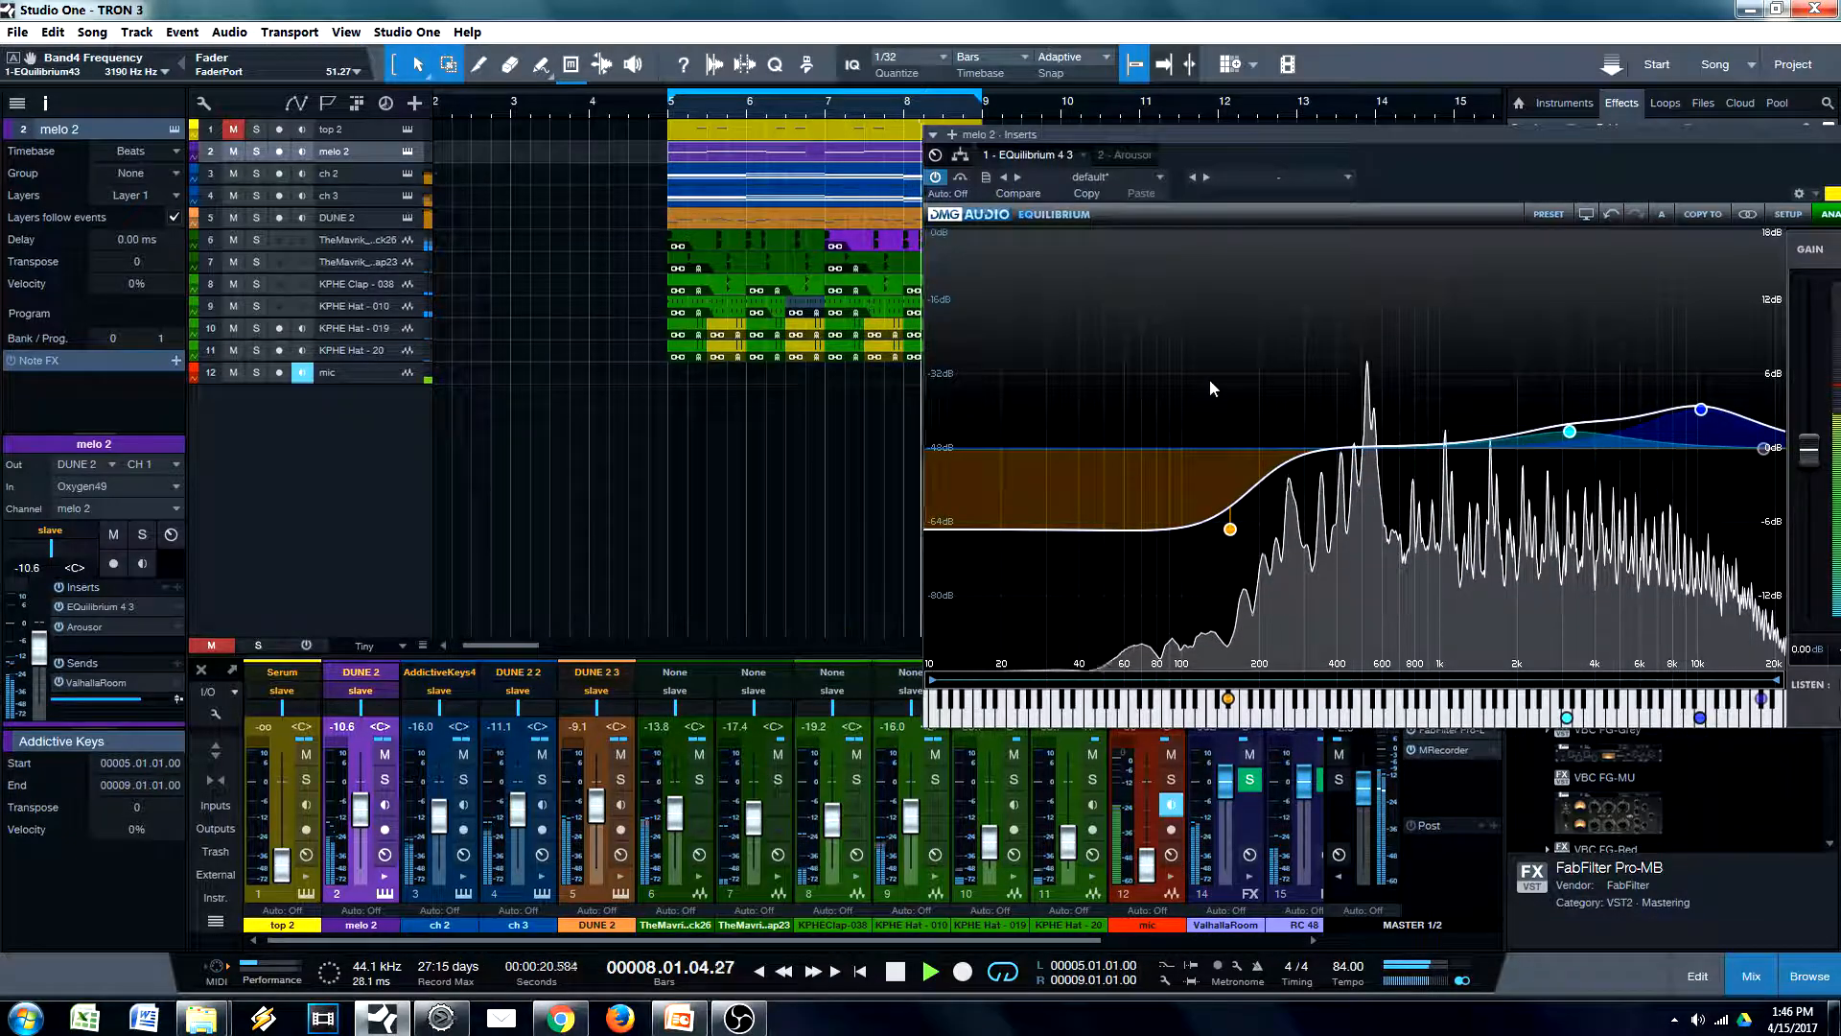
drag(1701, 411, 1706, 430)
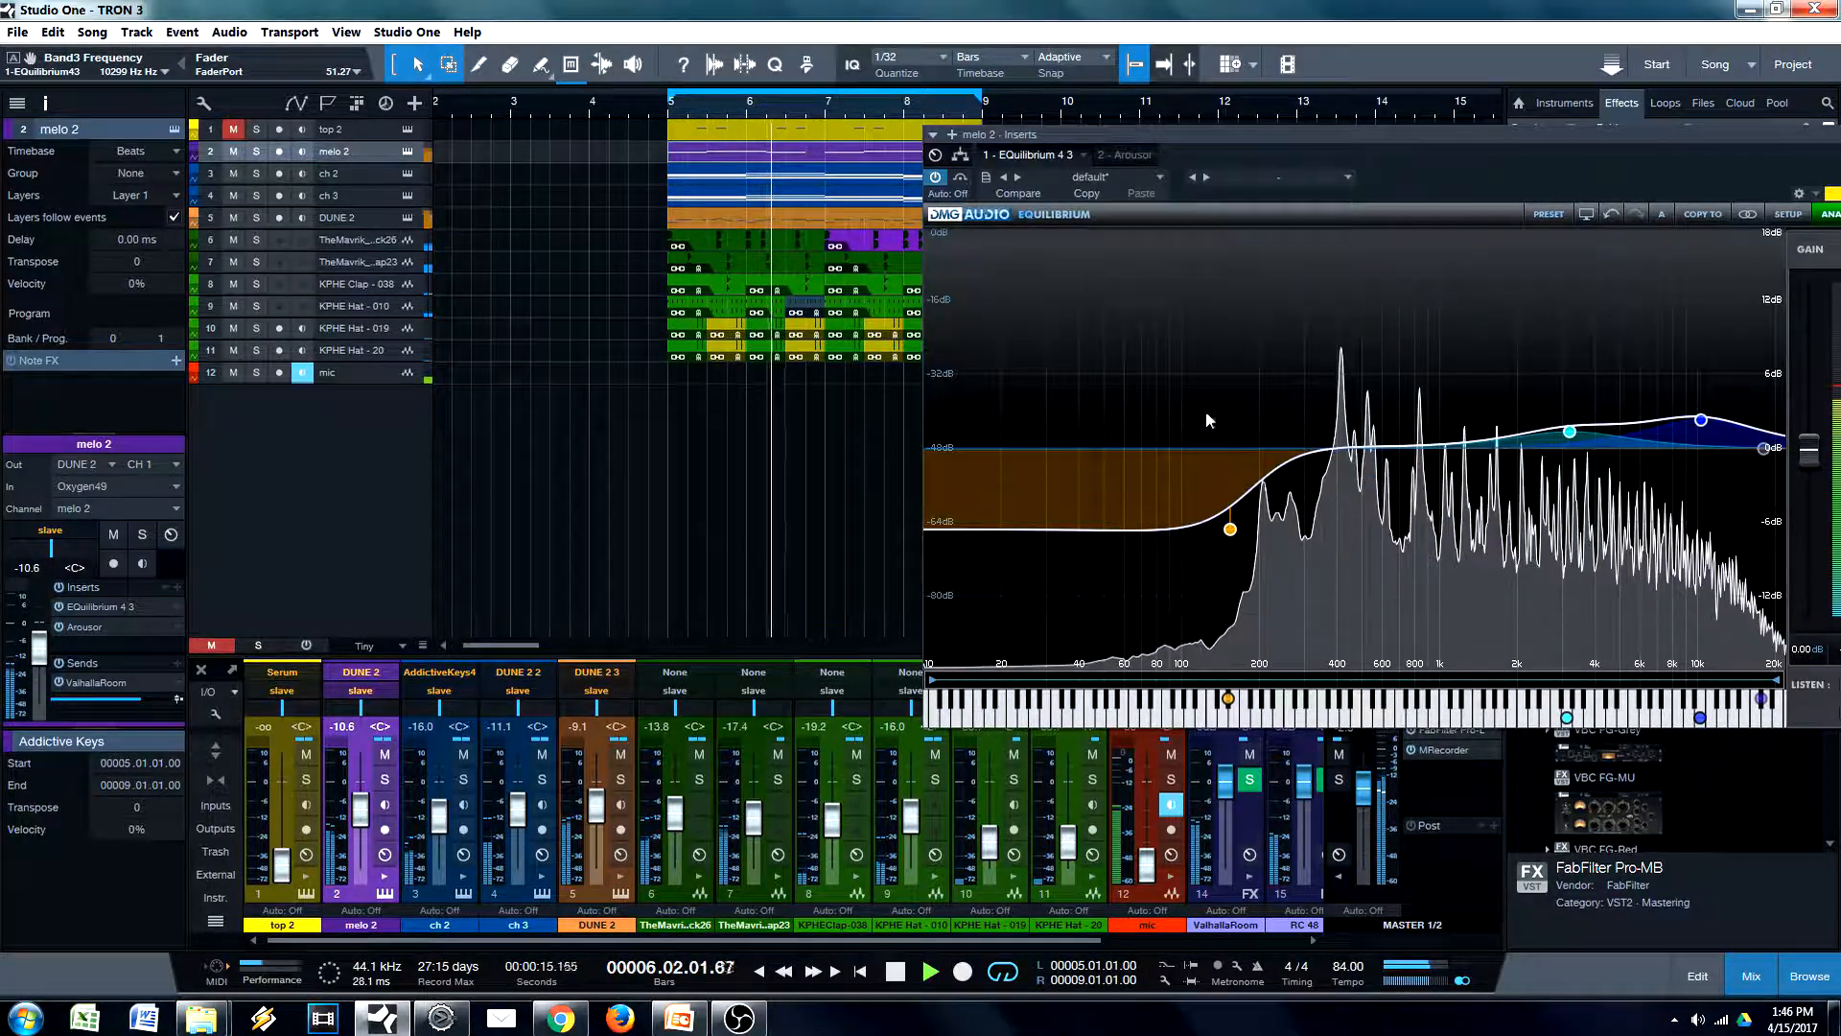
double_click(1284, 434)
drag(1284, 434, 1370, 422)
click(1411, 336)
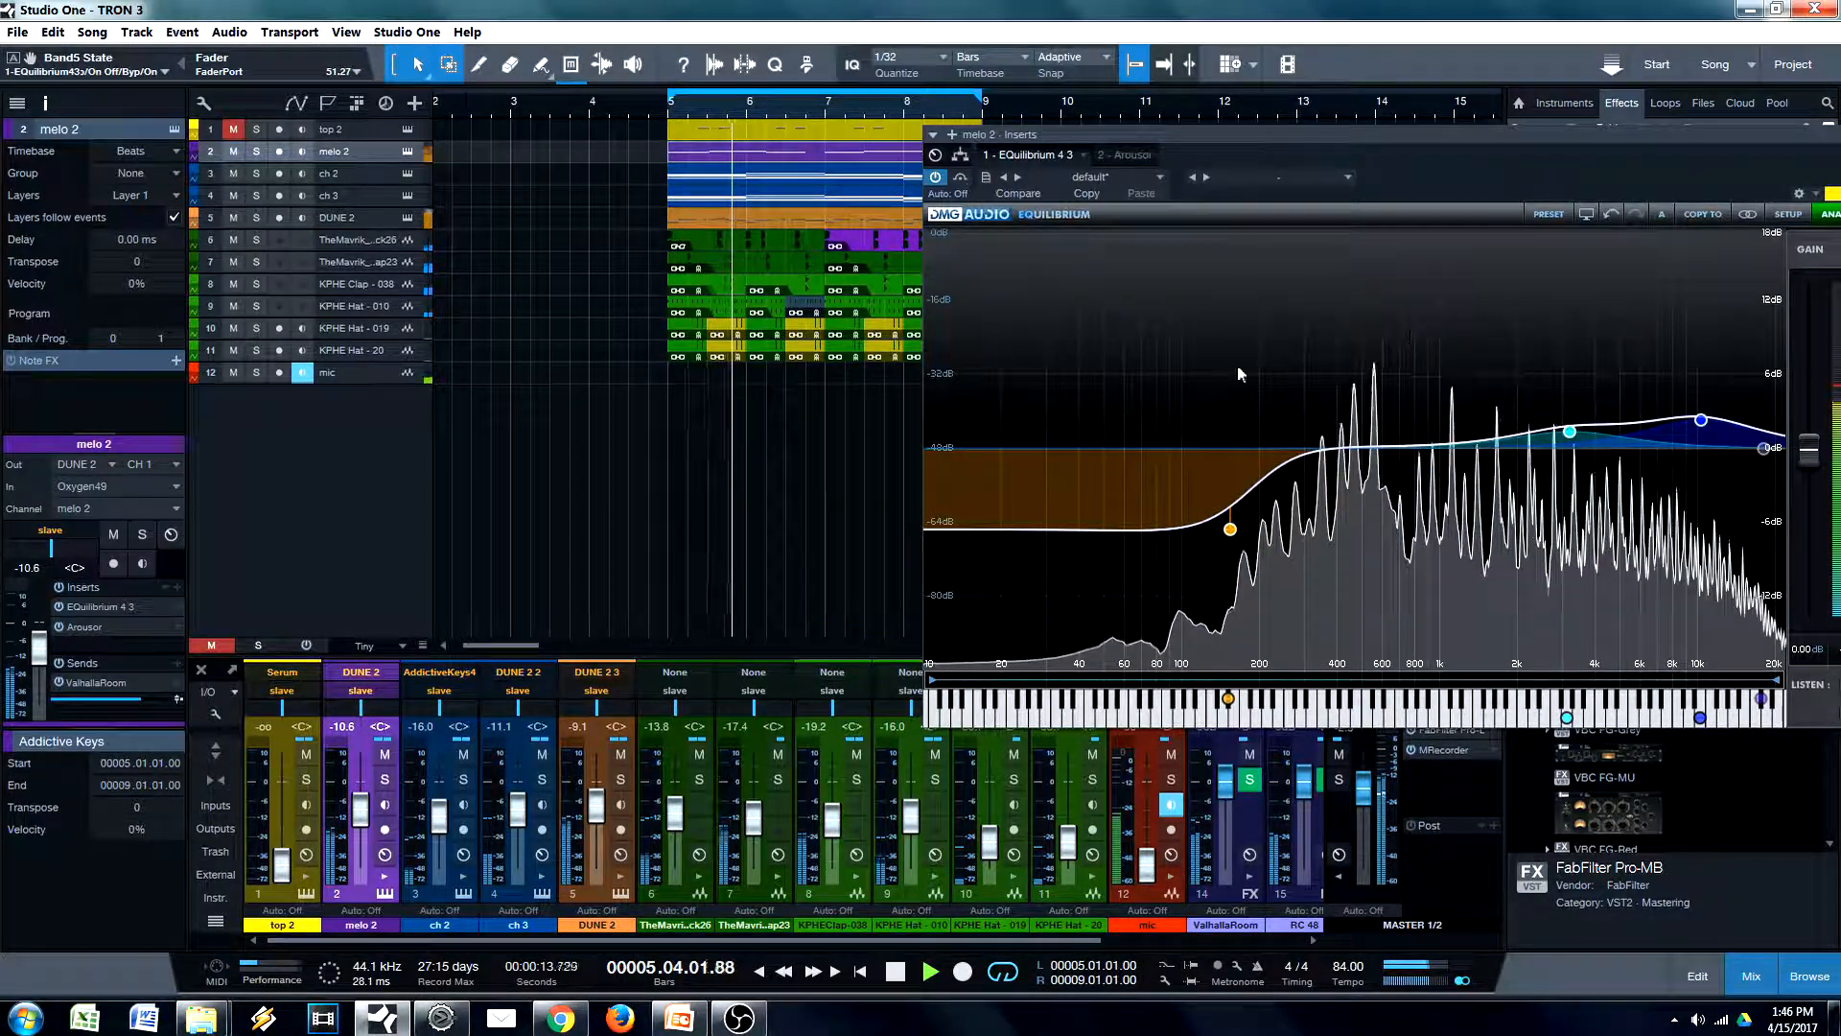
key(space)
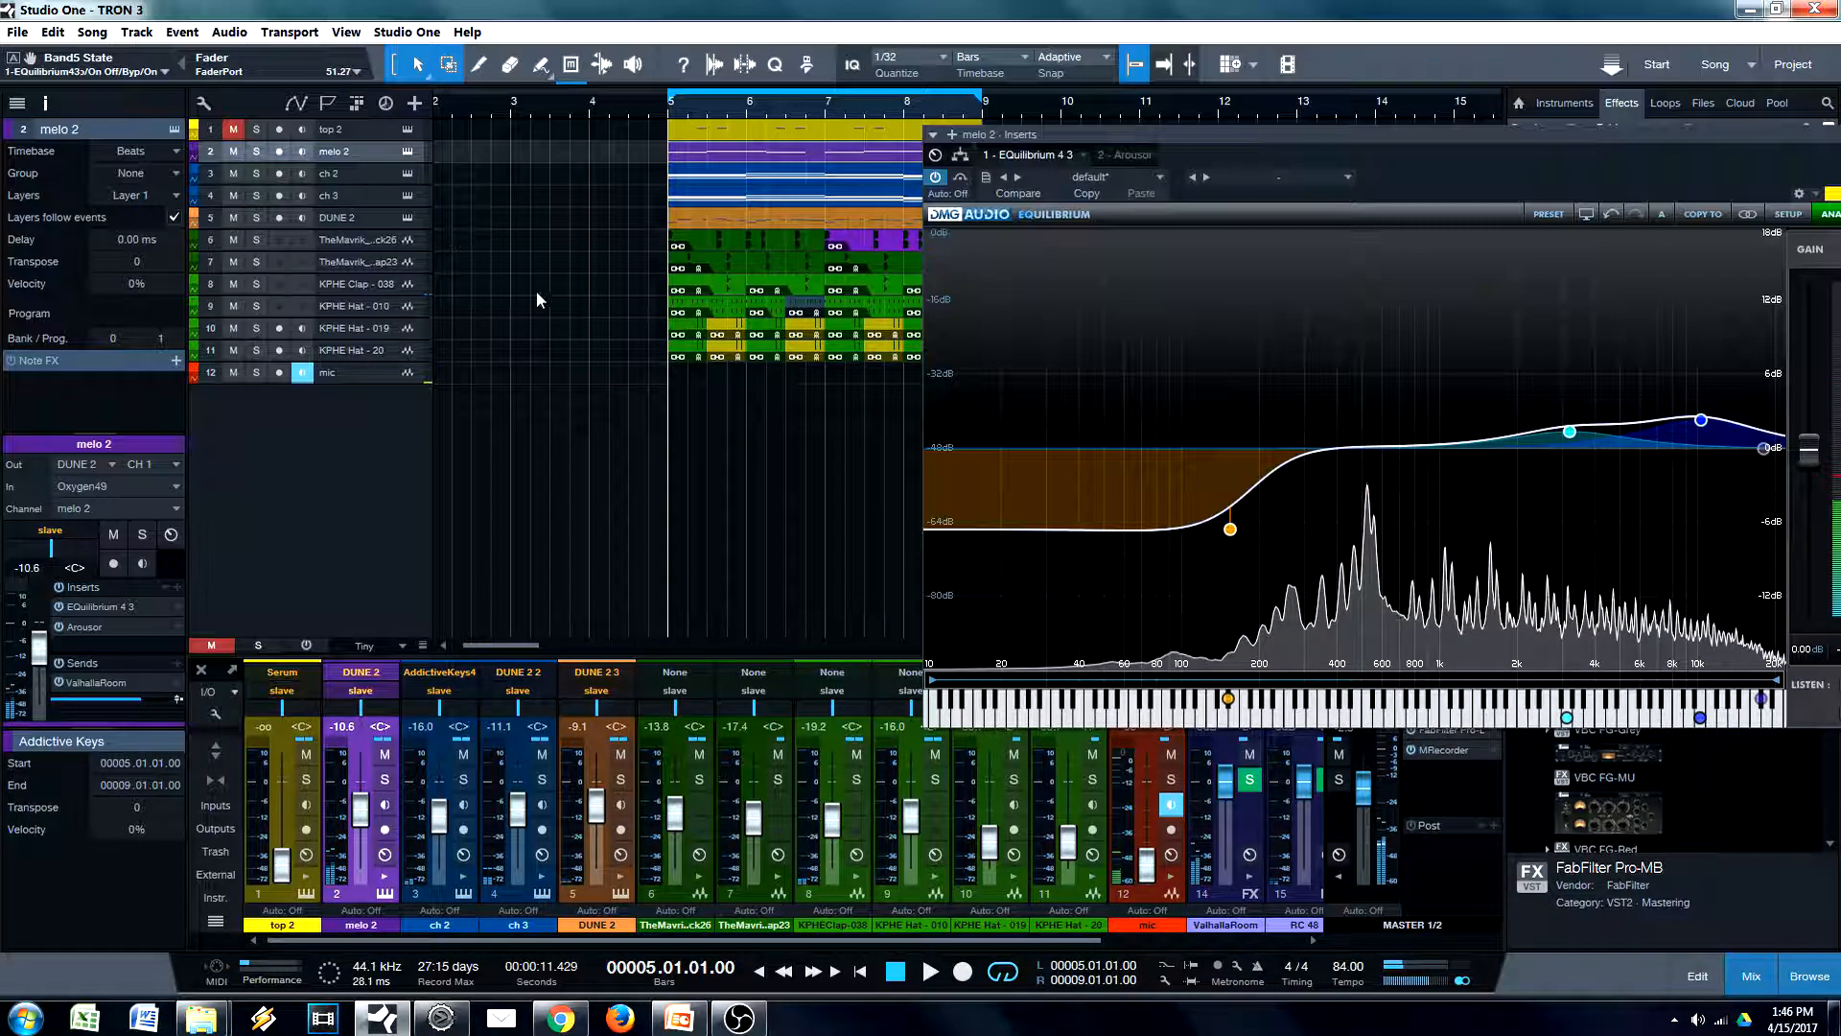
Select ch 2 and highlight the two high-frequency boosts in melo 2's EQ for comparison
click(364, 173)
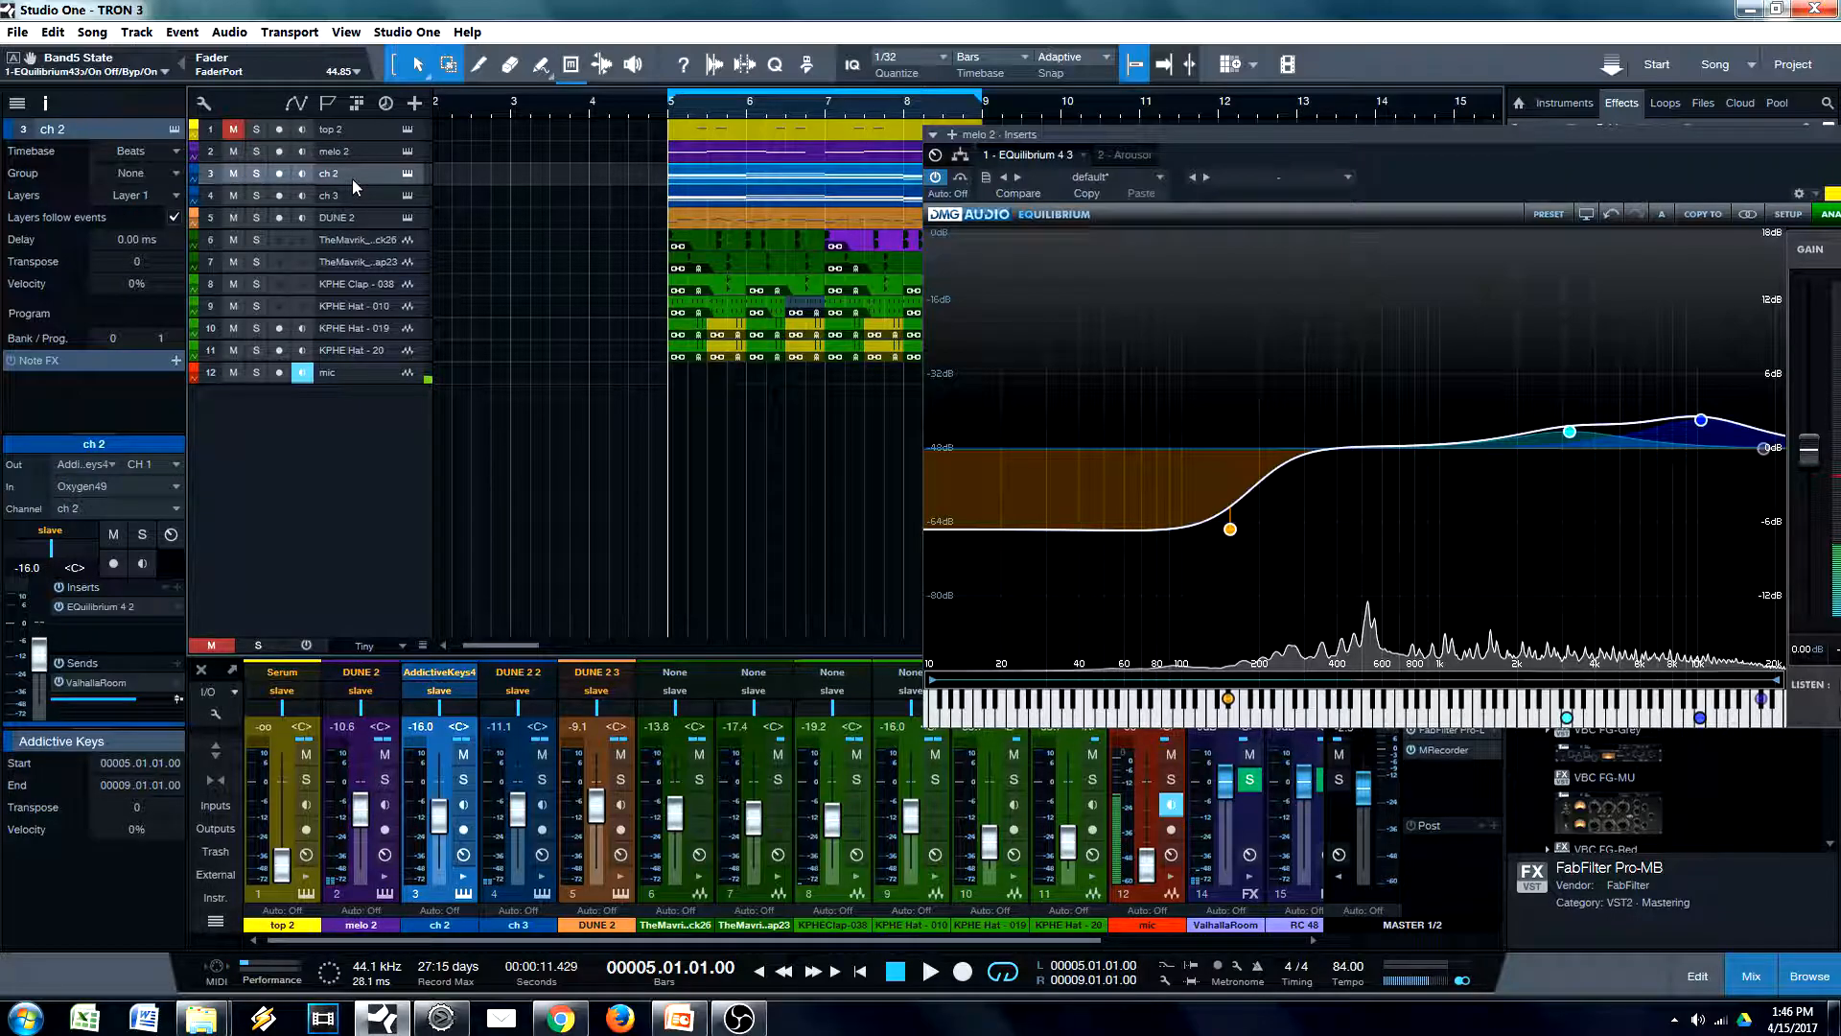
drag(1465, 315, 1732, 479)
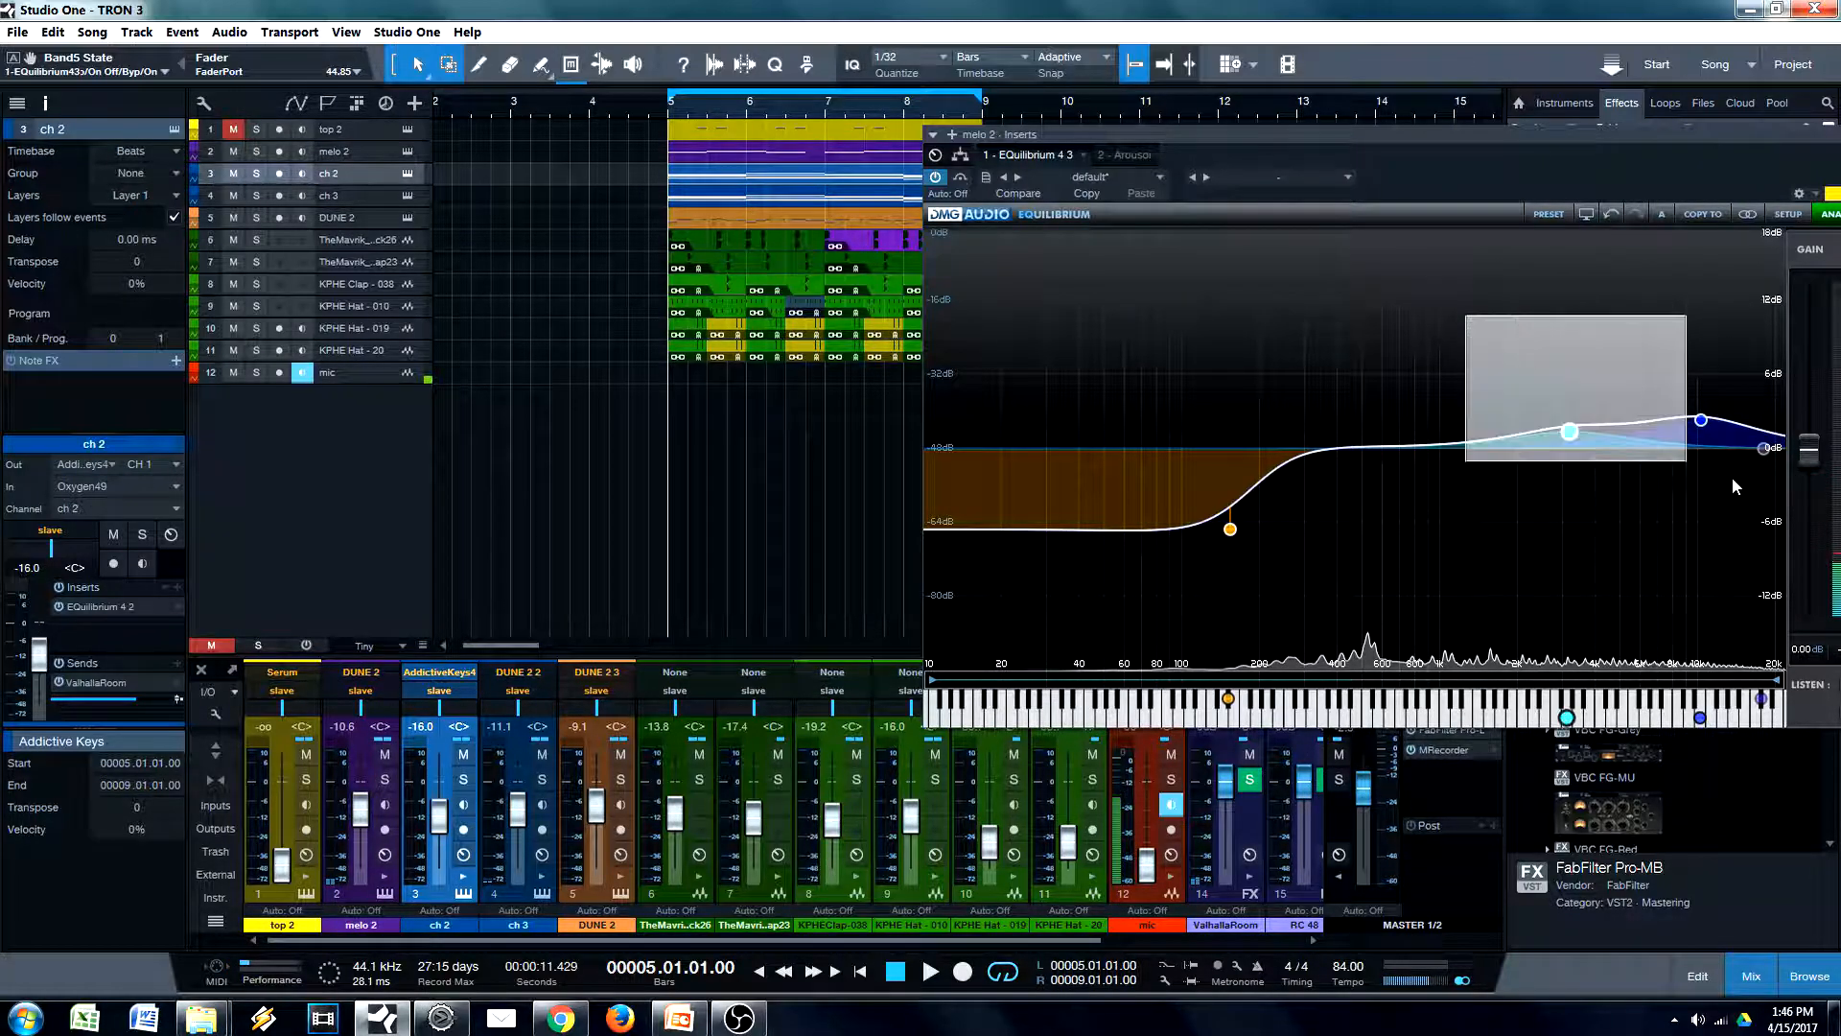
drag(1478, 336, 1660, 433)
drag(1467, 348, 1723, 478)
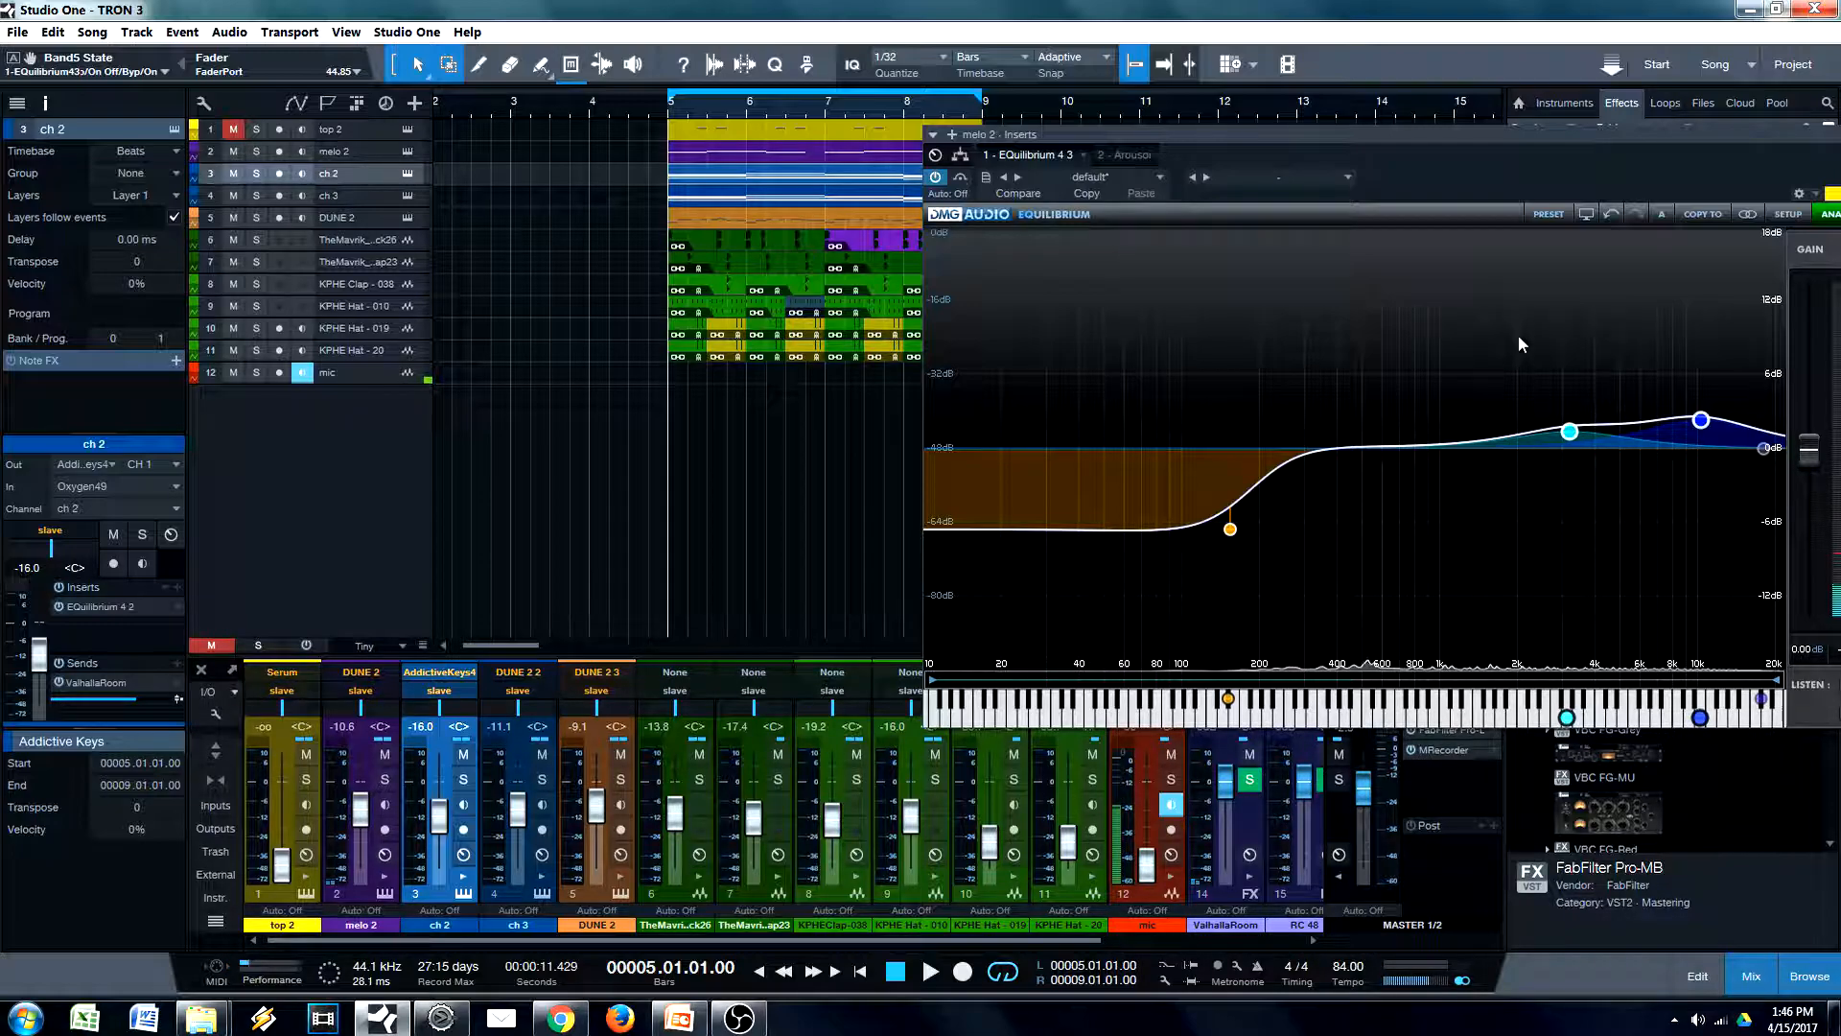
Review the EQuilibrium curve on ch 2 and close the plugin window
click(346, 197)
click(348, 178)
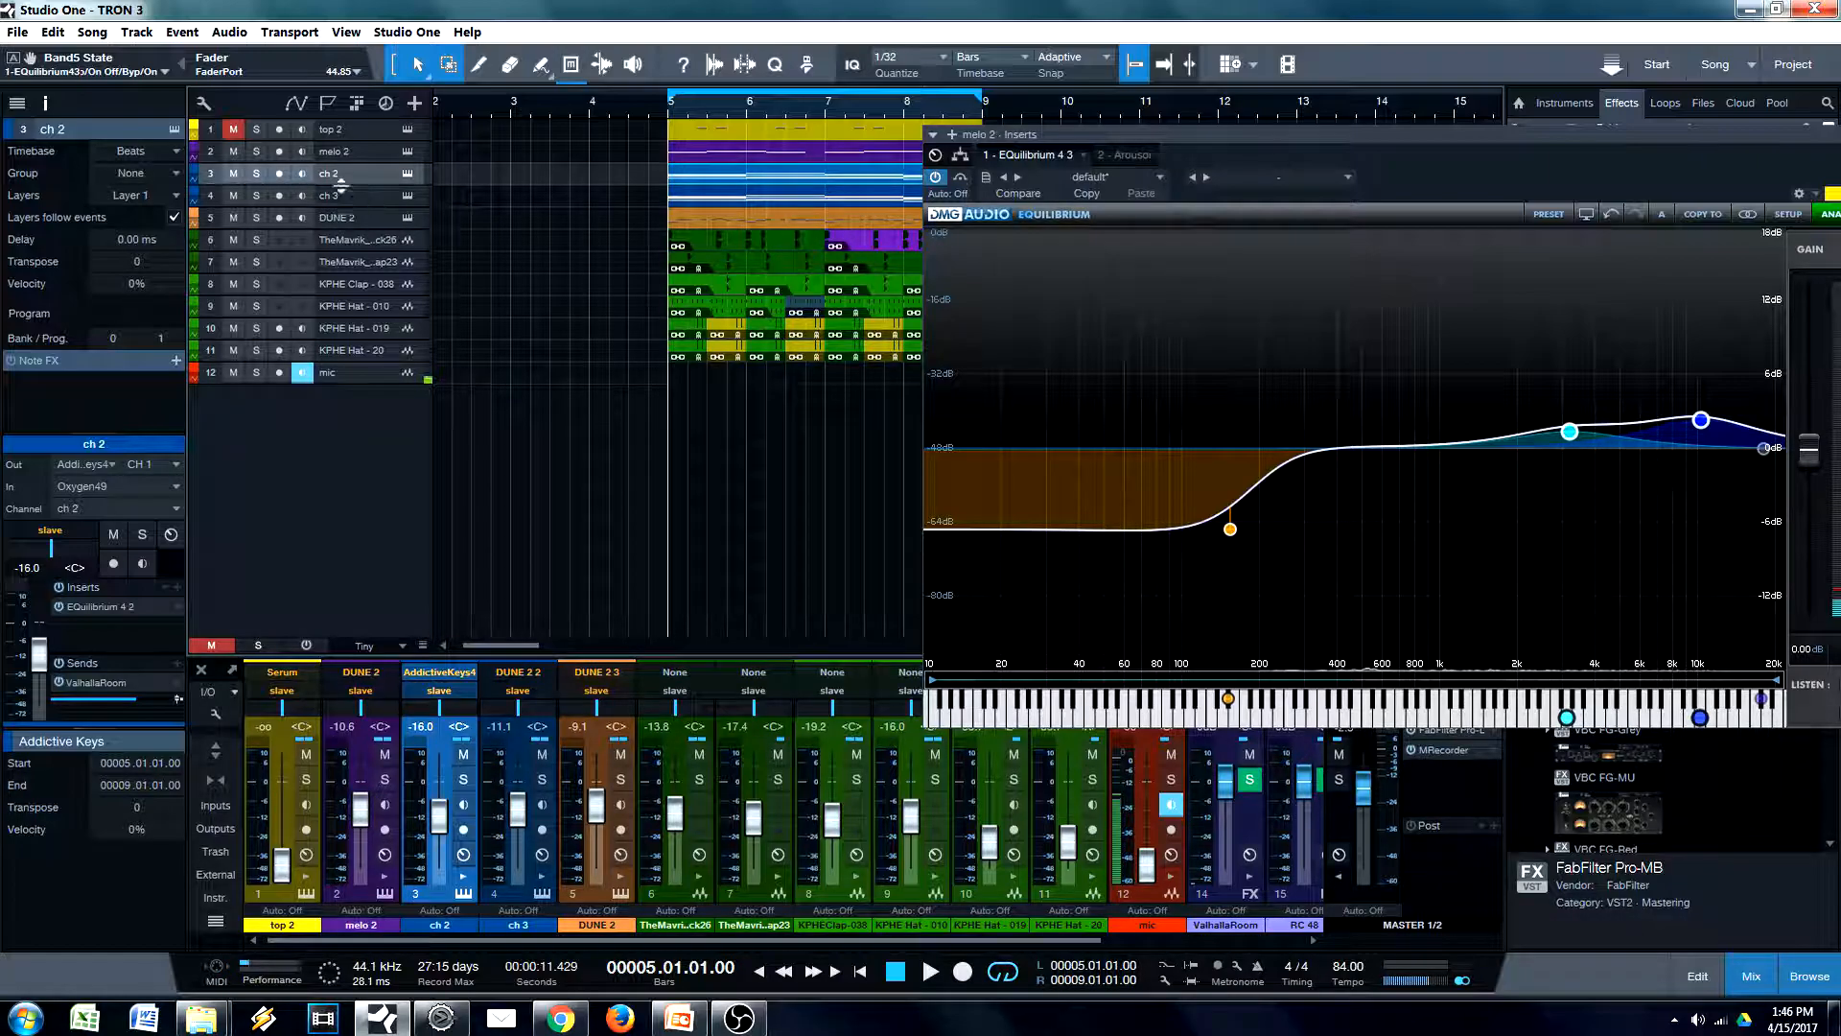
click(110, 607)
drag(1559, 165, 1360, 211)
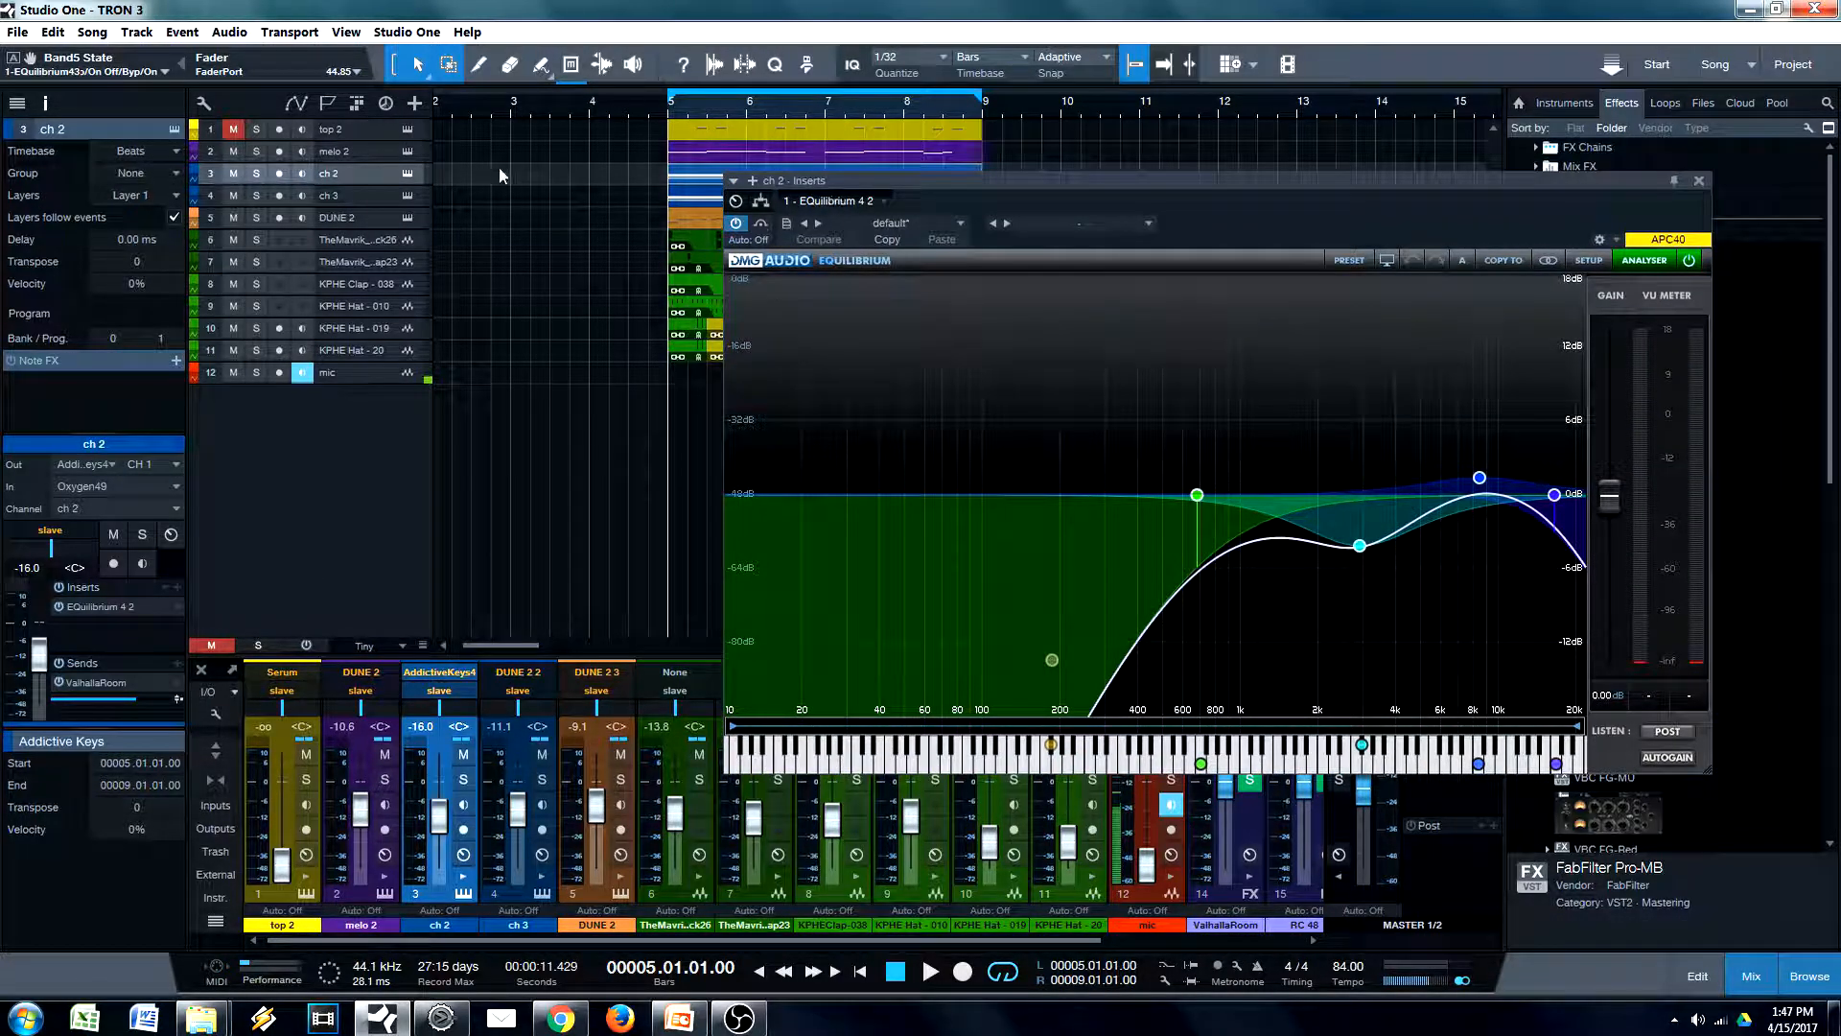
click(367, 198)
click(1698, 180)
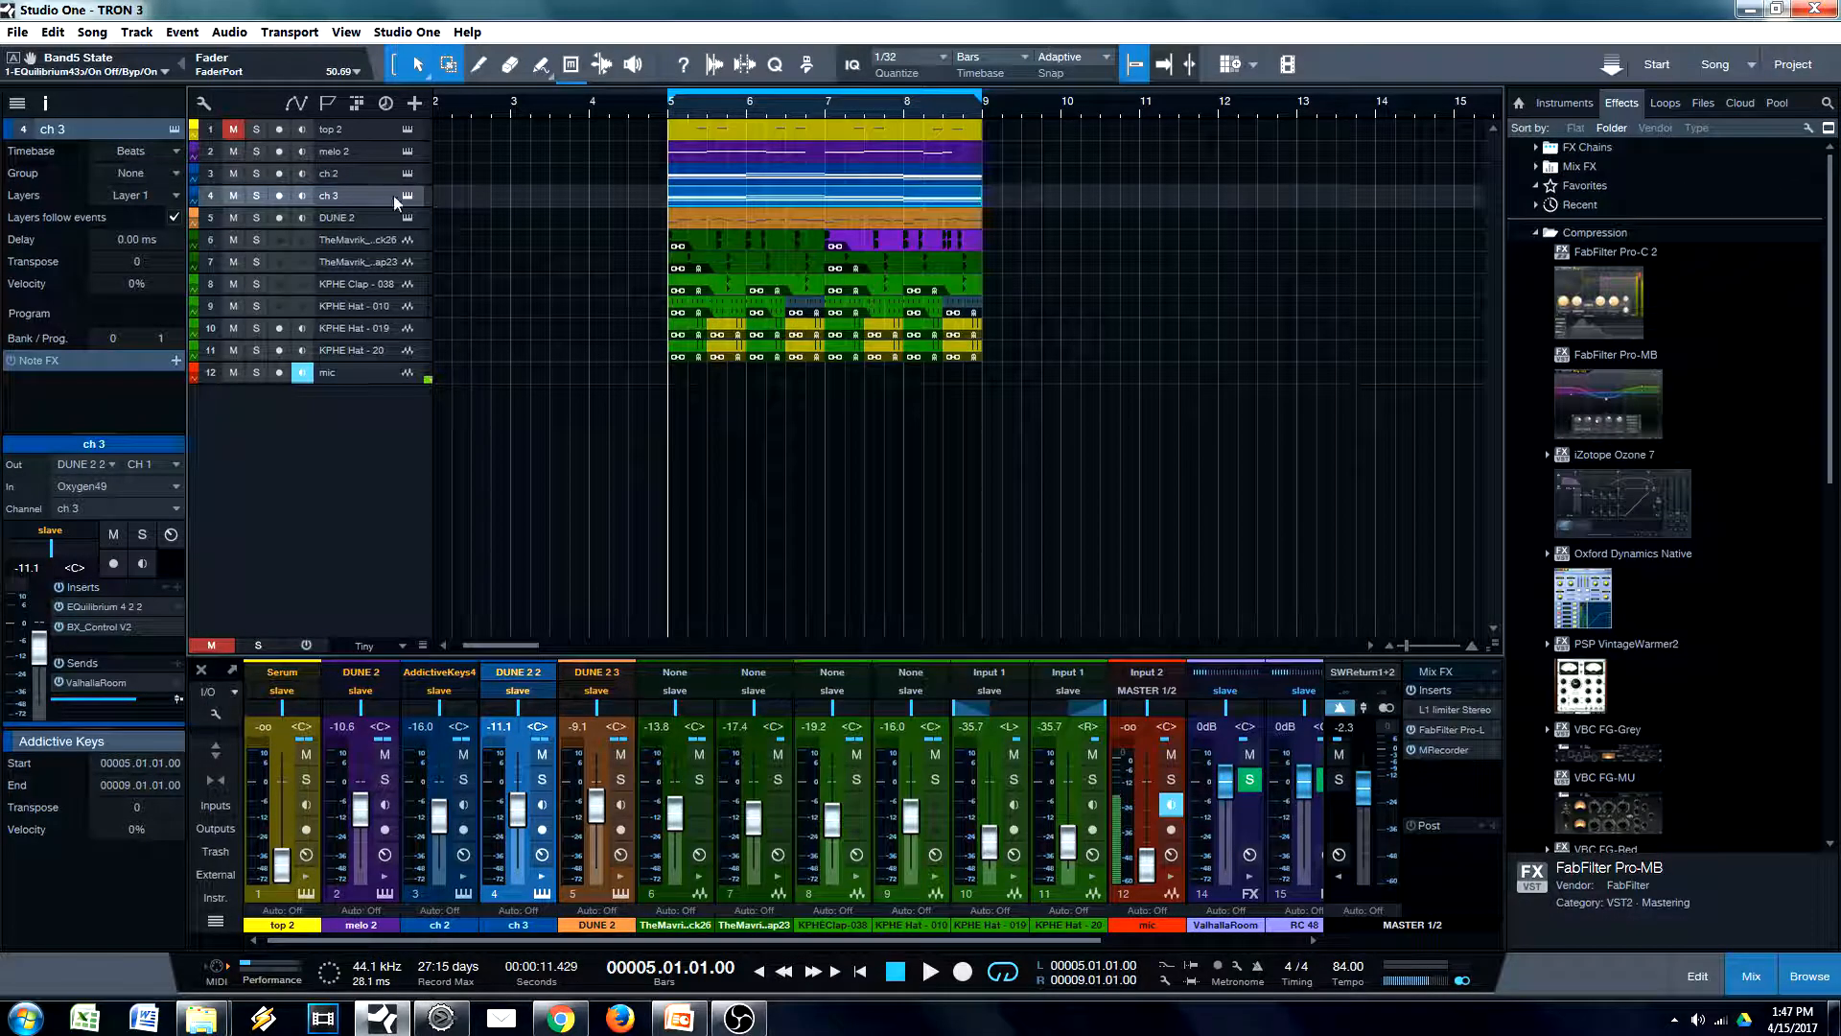
Add a bus for the ch 2 and ch 3 channels, name it chrd and colour it light orange
shift+click(355, 172)
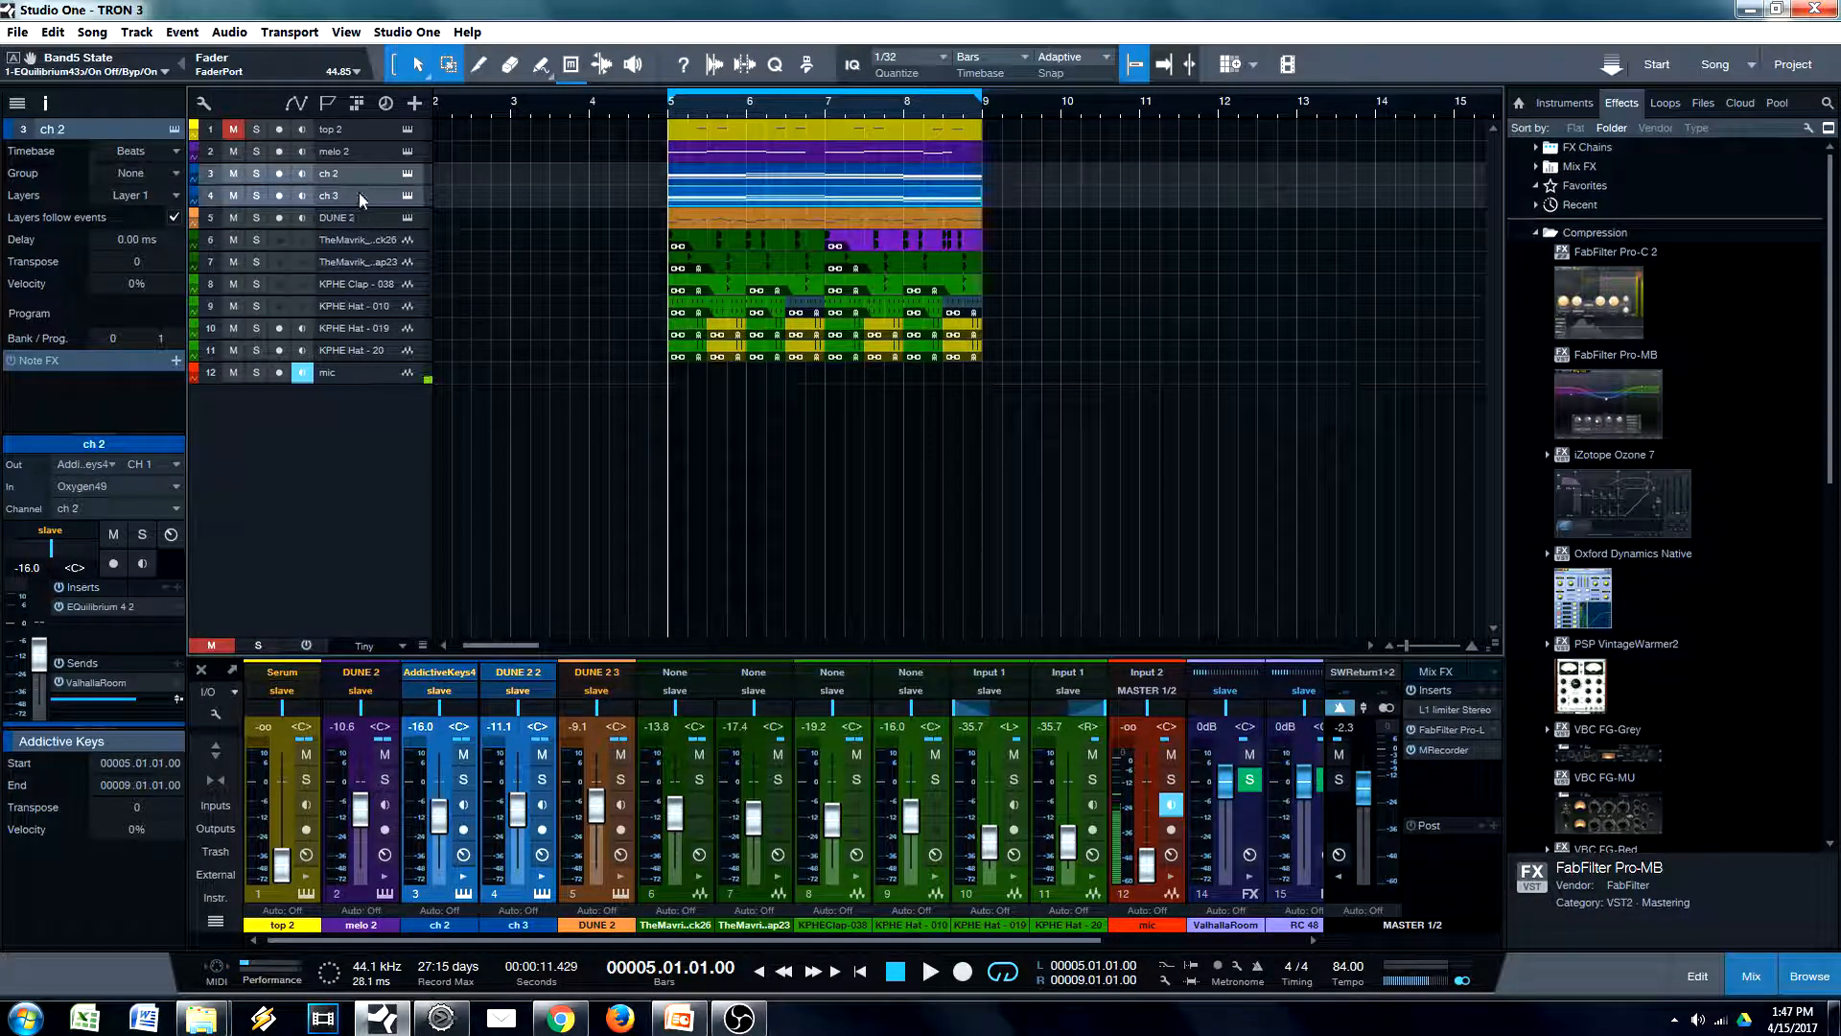
right_click(359, 198)
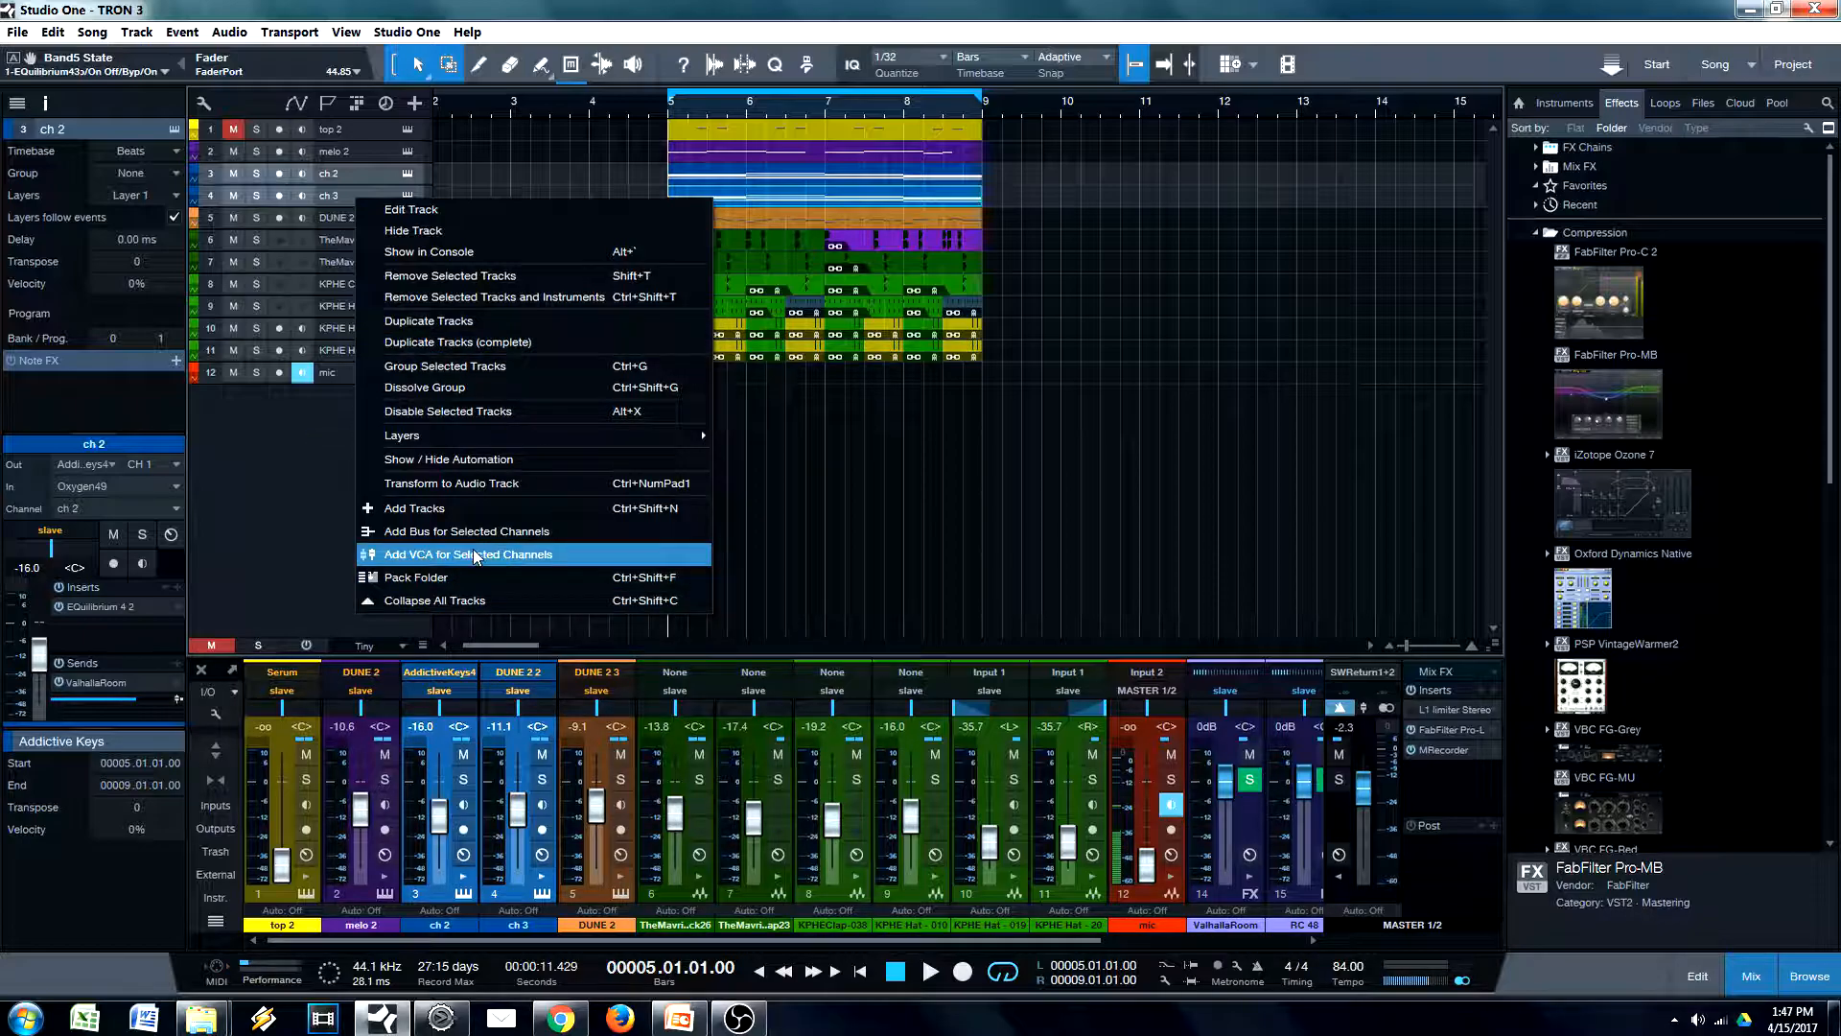
click(460, 531)
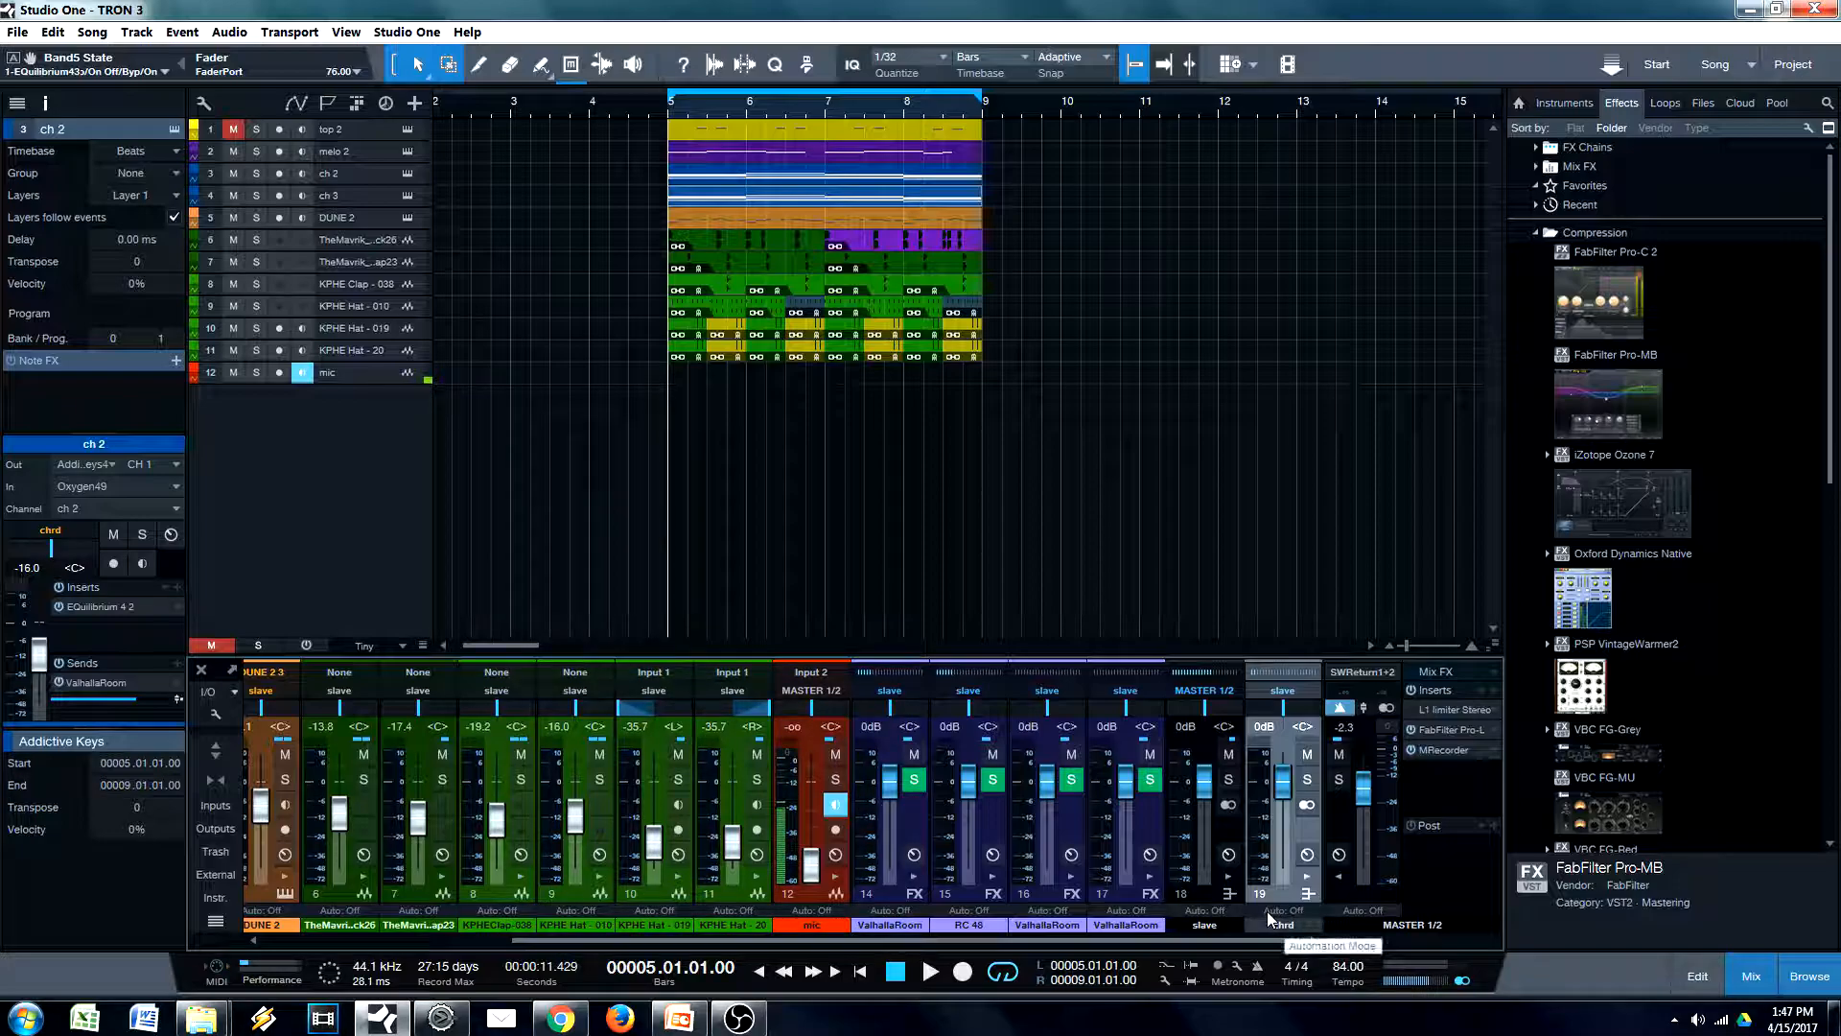
click(1309, 922)
click(1537, 837)
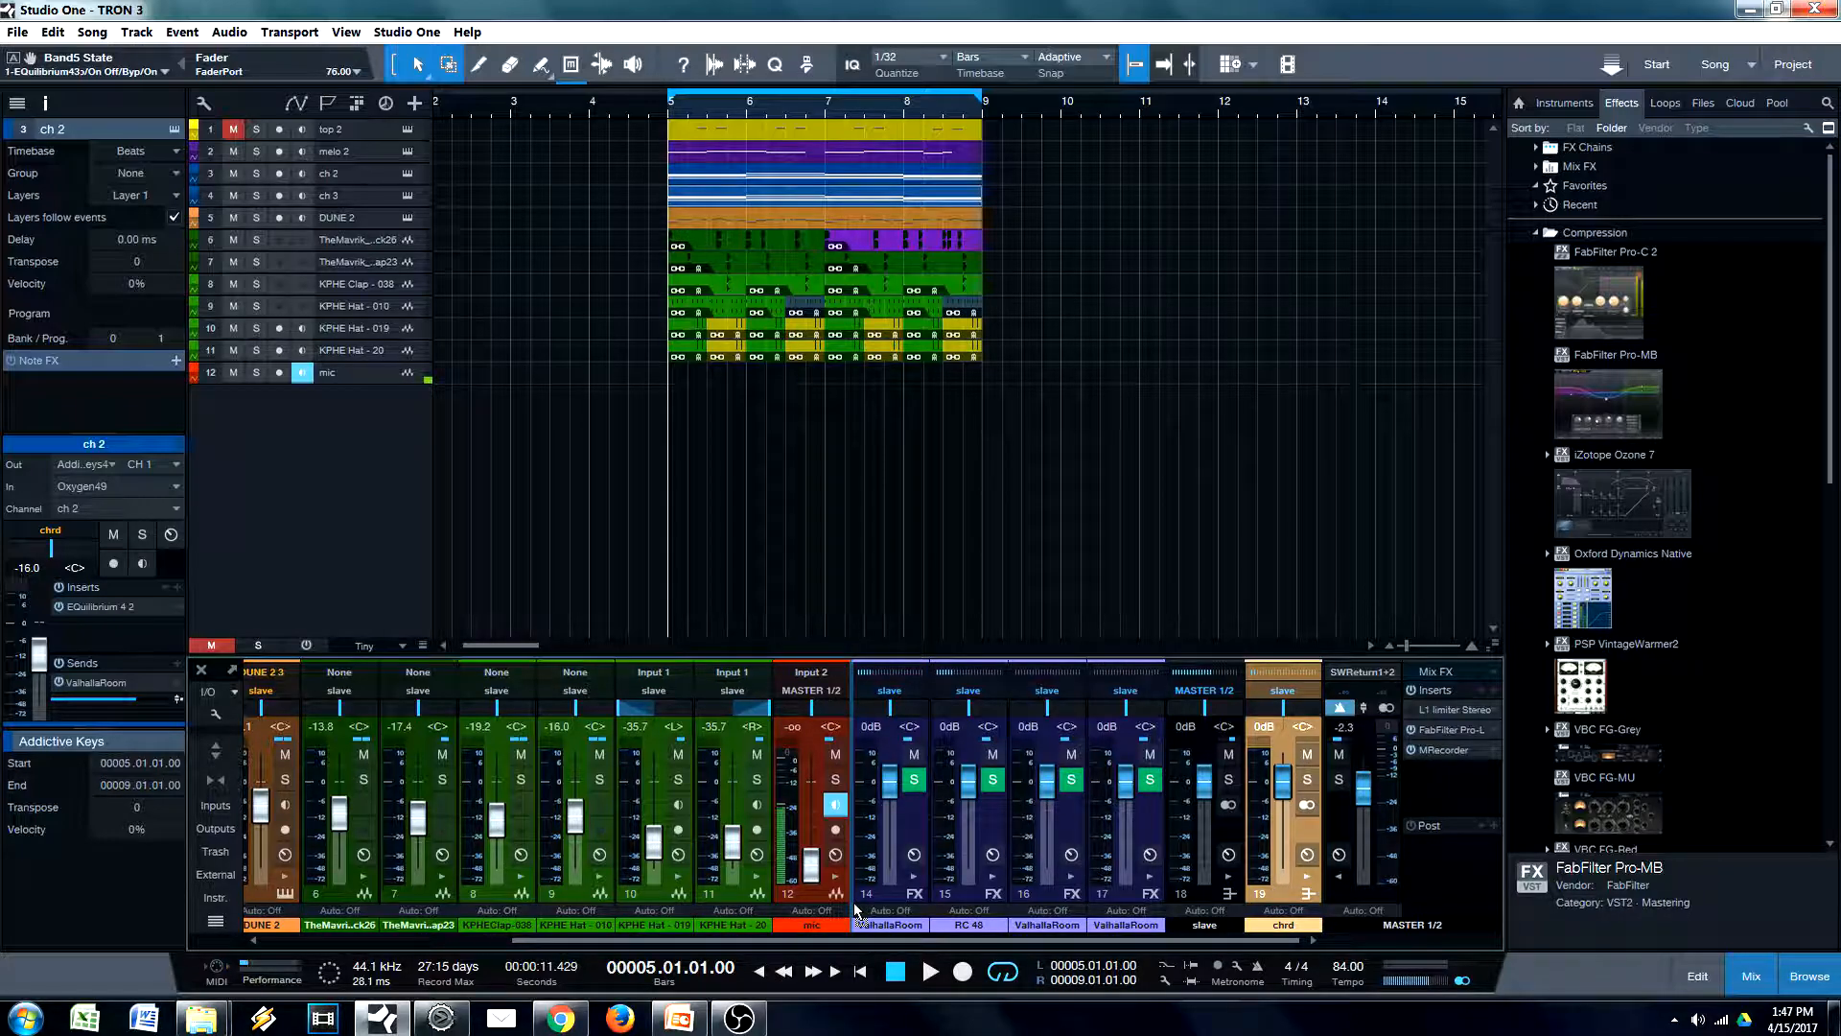
Reorder the console so the chrd bus sits before the slave bus, and insert EQuilibrium on chrd
drag(1189, 923, 1275, 917)
click(1225, 893)
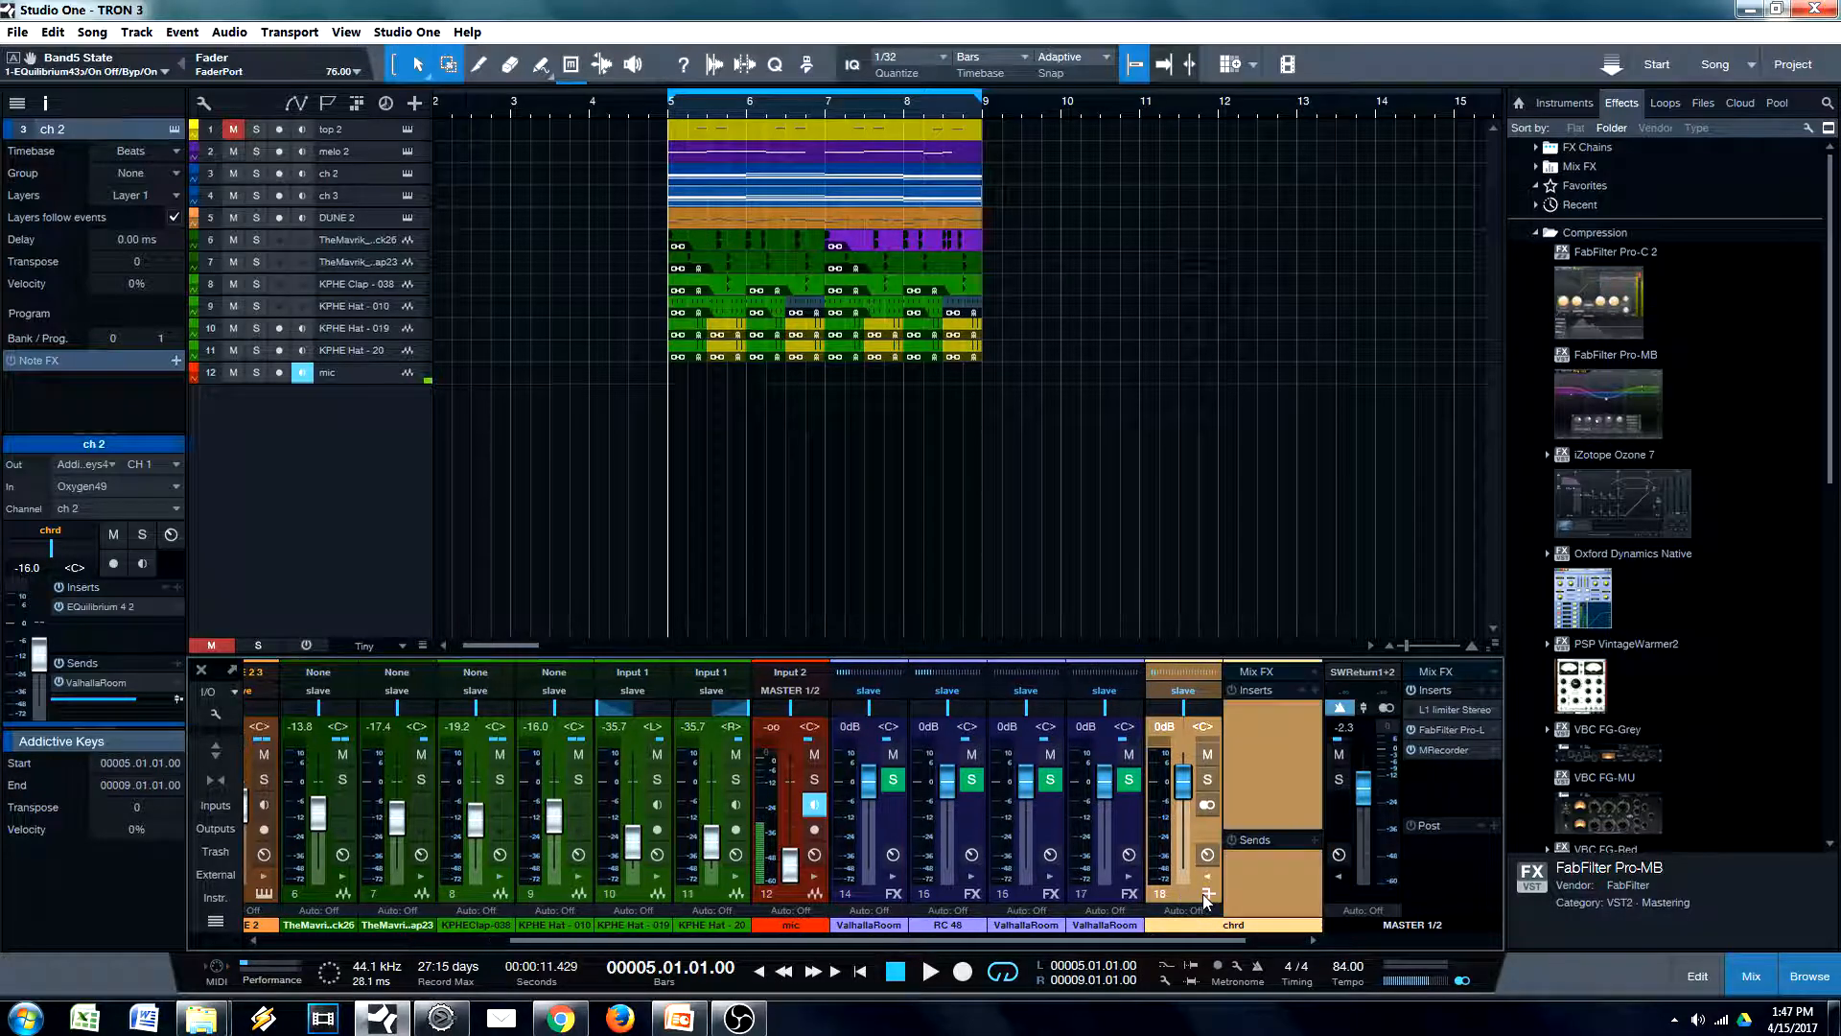
click(1314, 690)
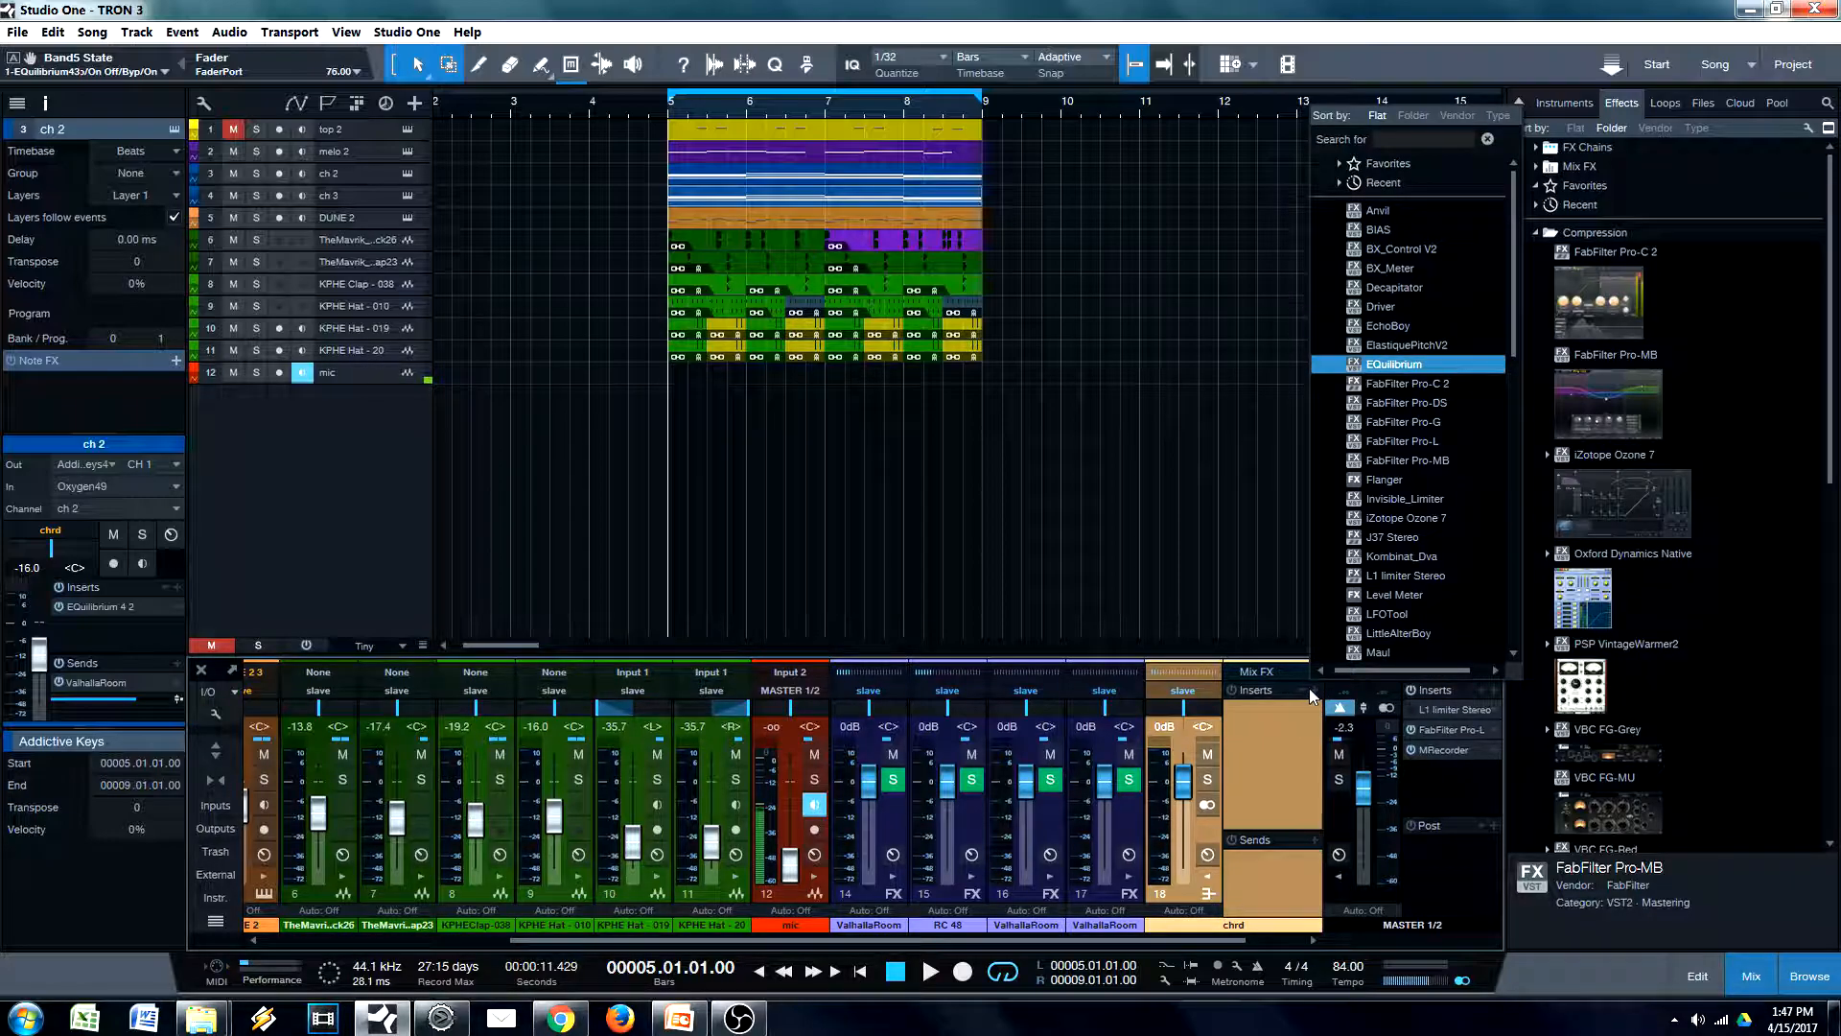
key(Return)
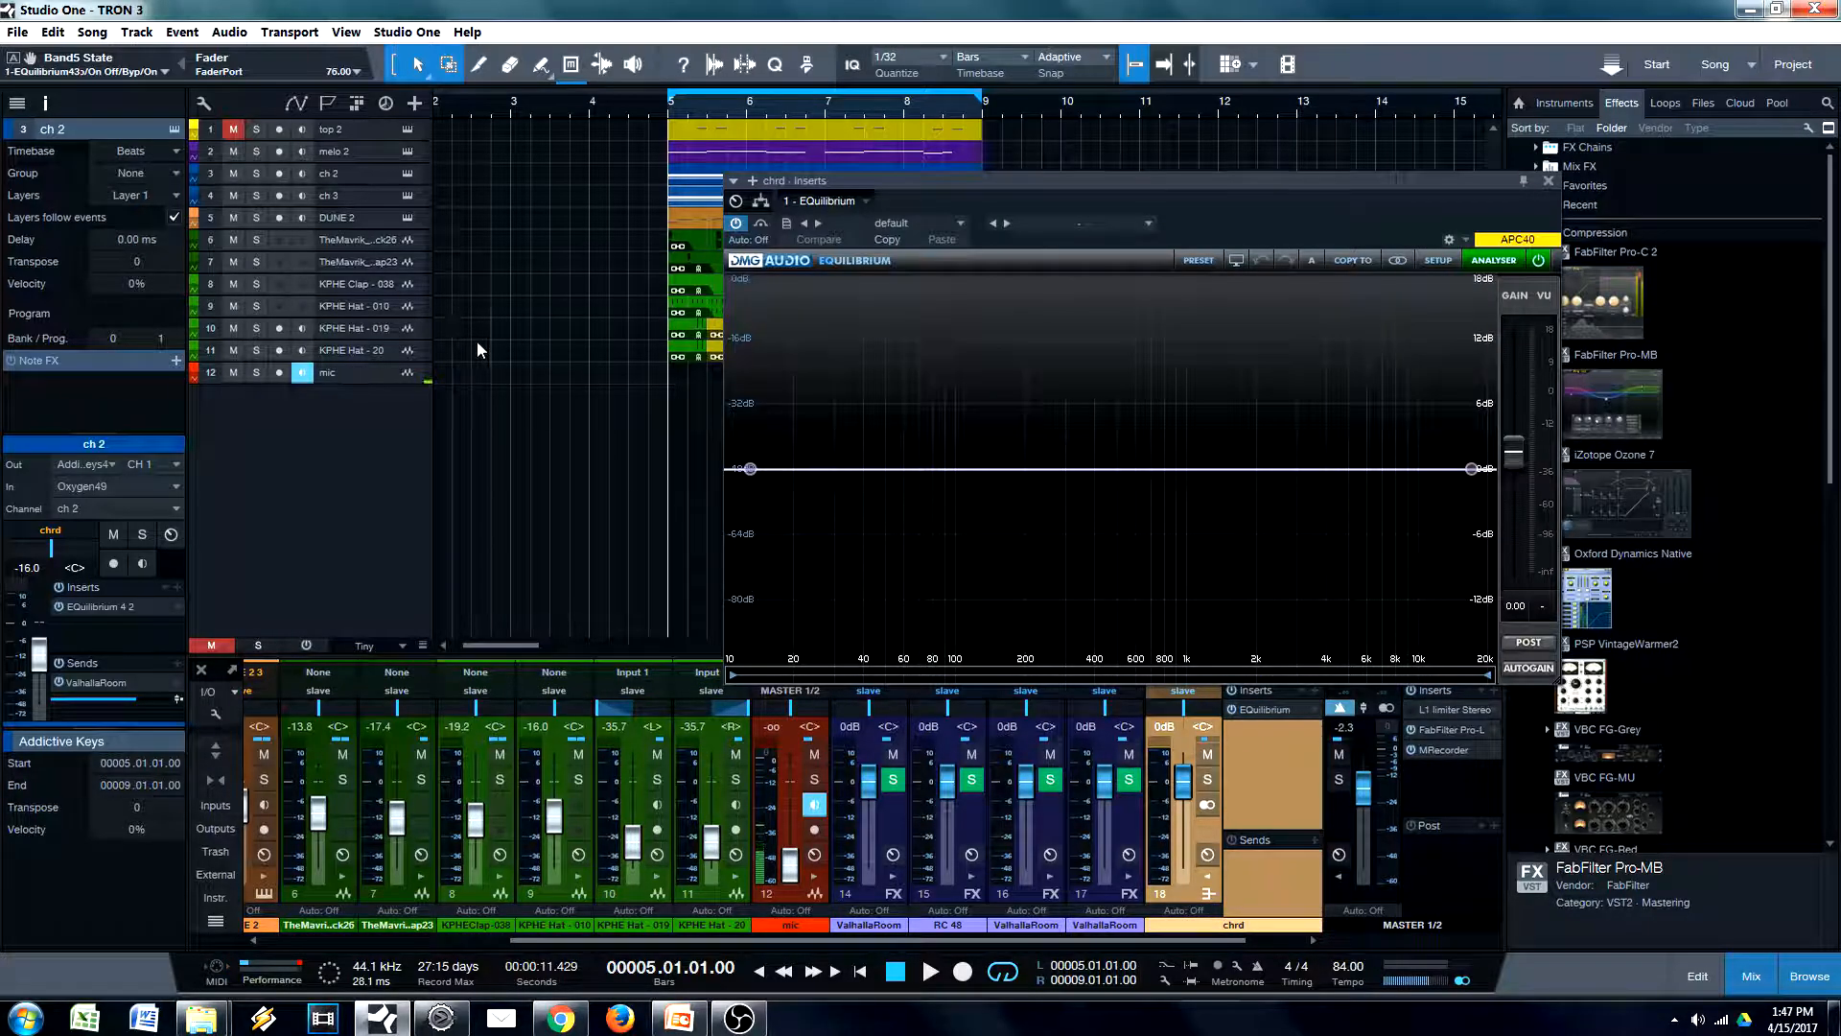
Cut the chrd bus by about 2.7 dB near 7945 Hz with a wide peak band, comparing it on and off during playback
key(space)
drag(1211, 470, 1393, 502)
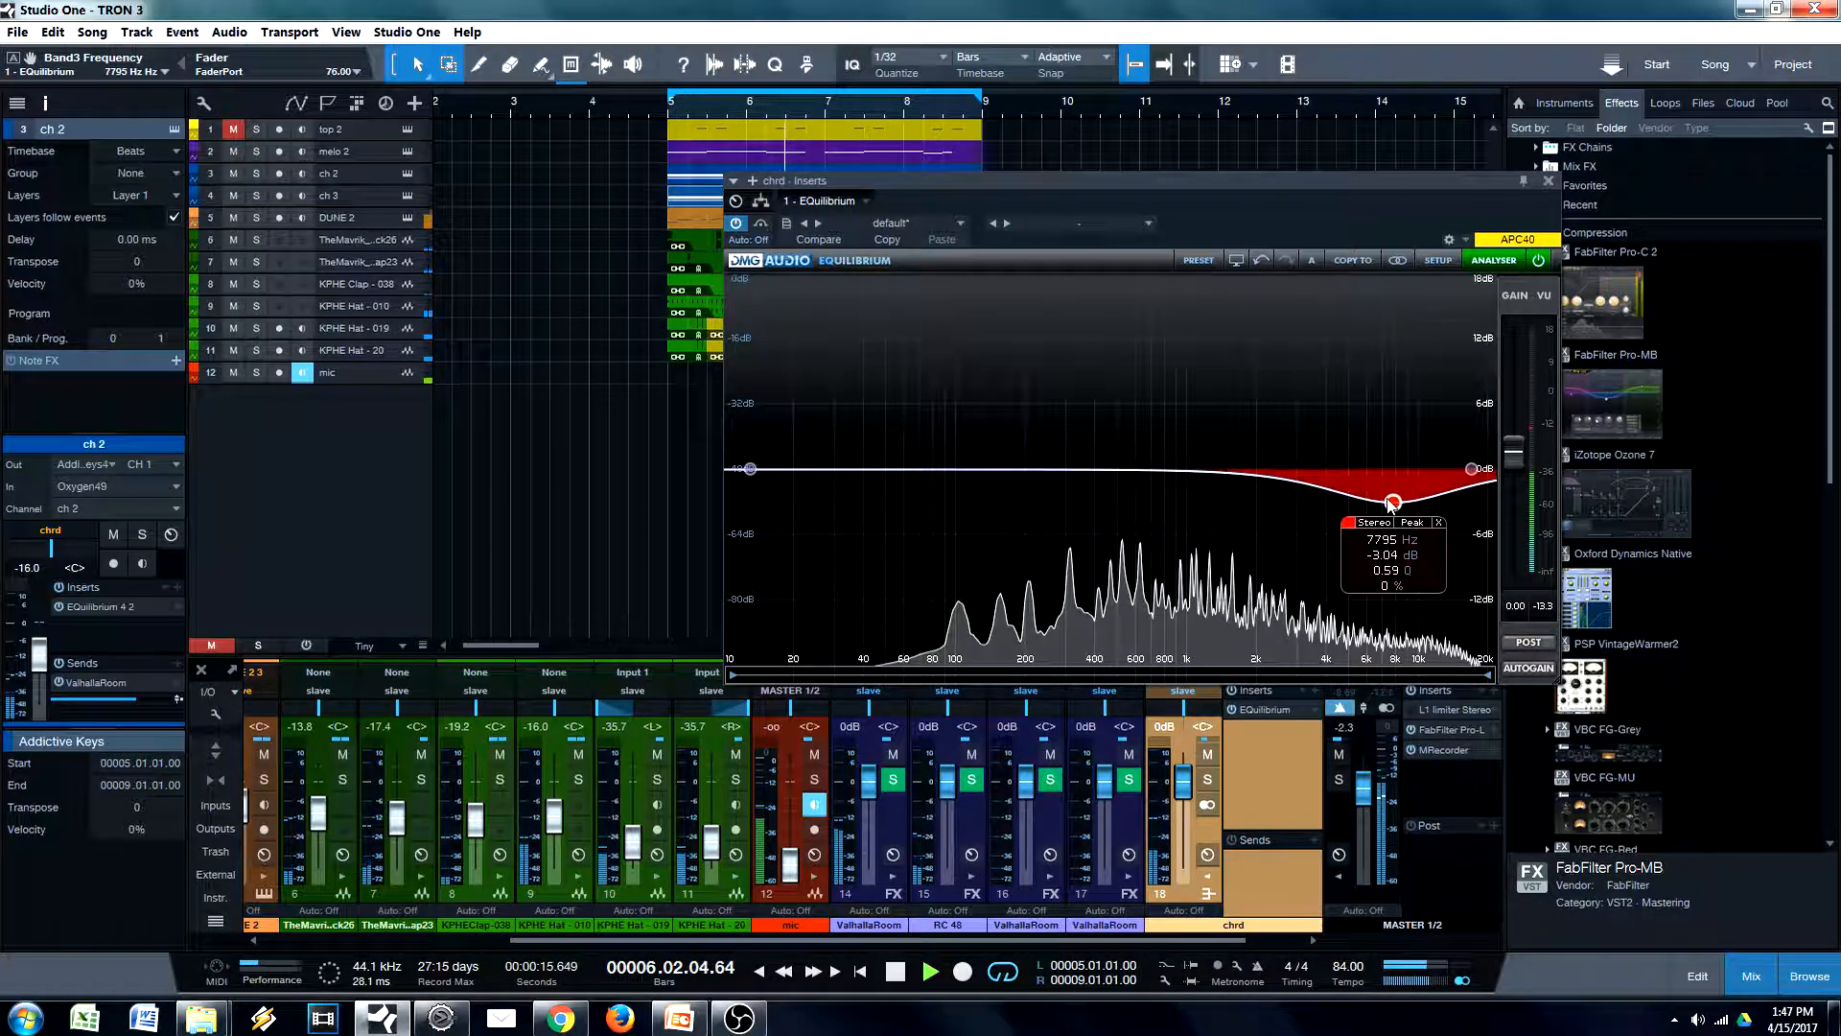
click(1348, 523)
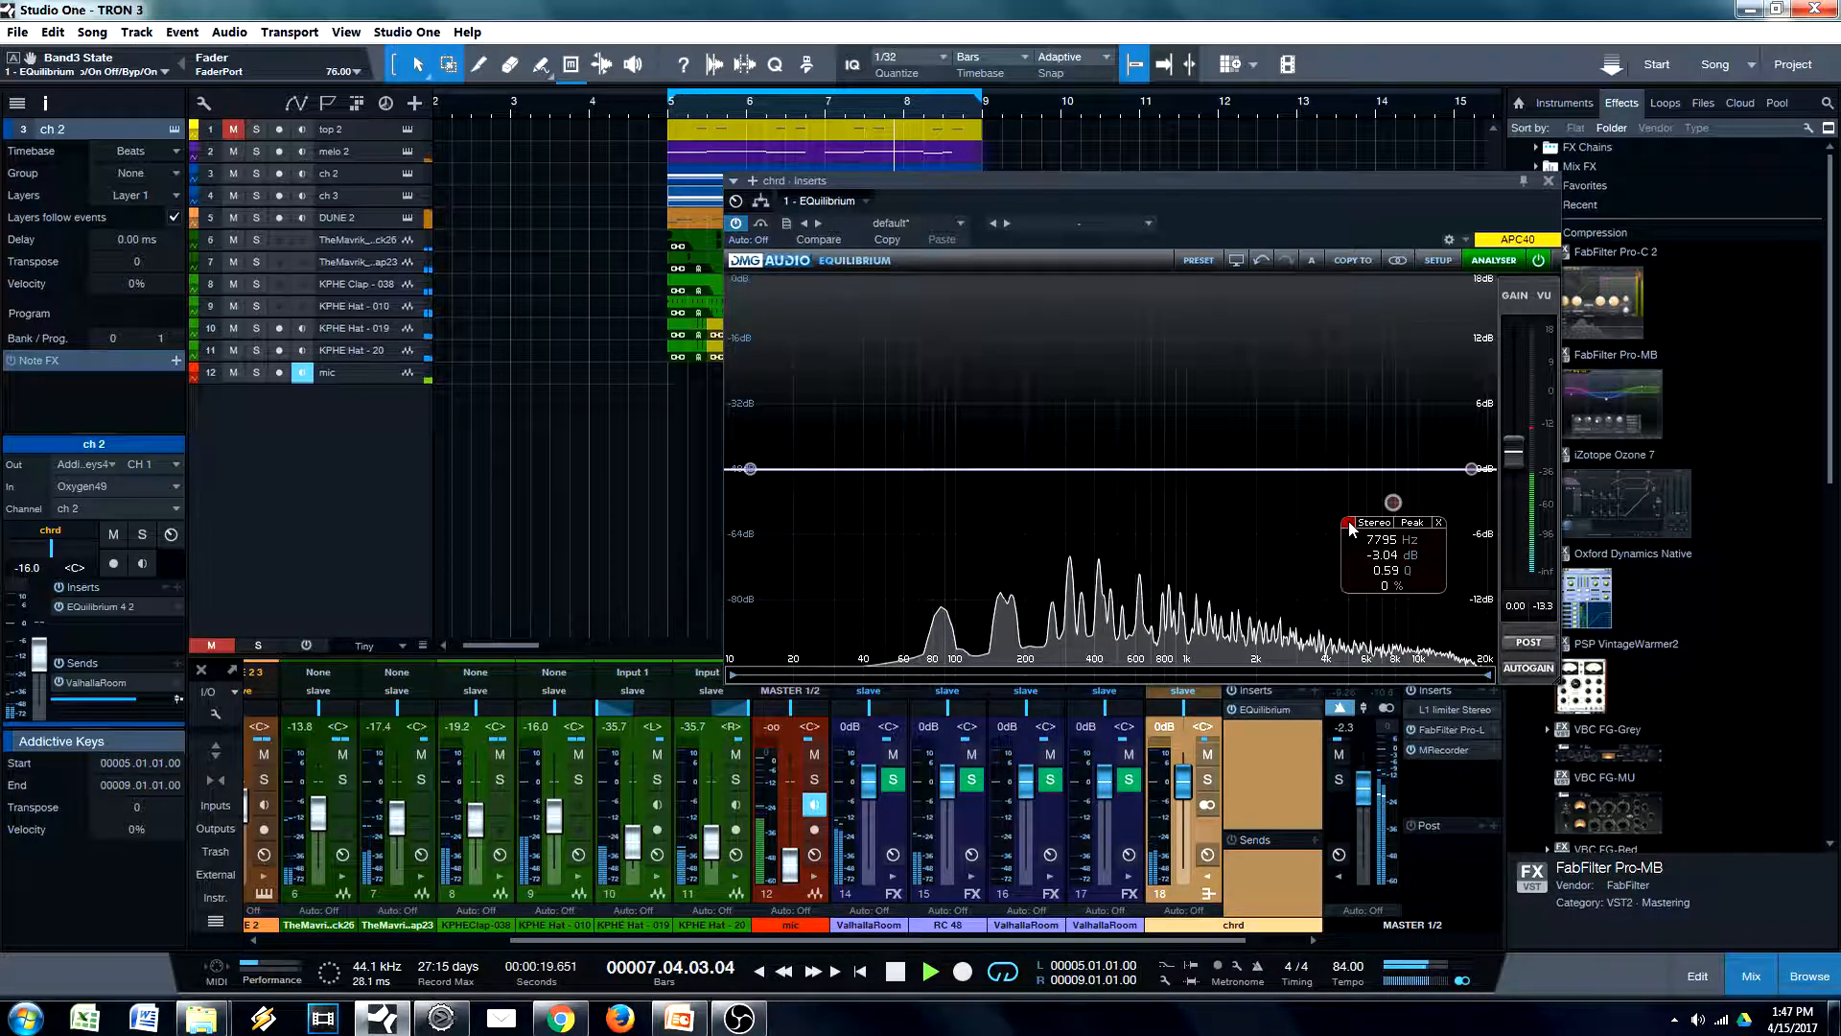
click(1348, 523)
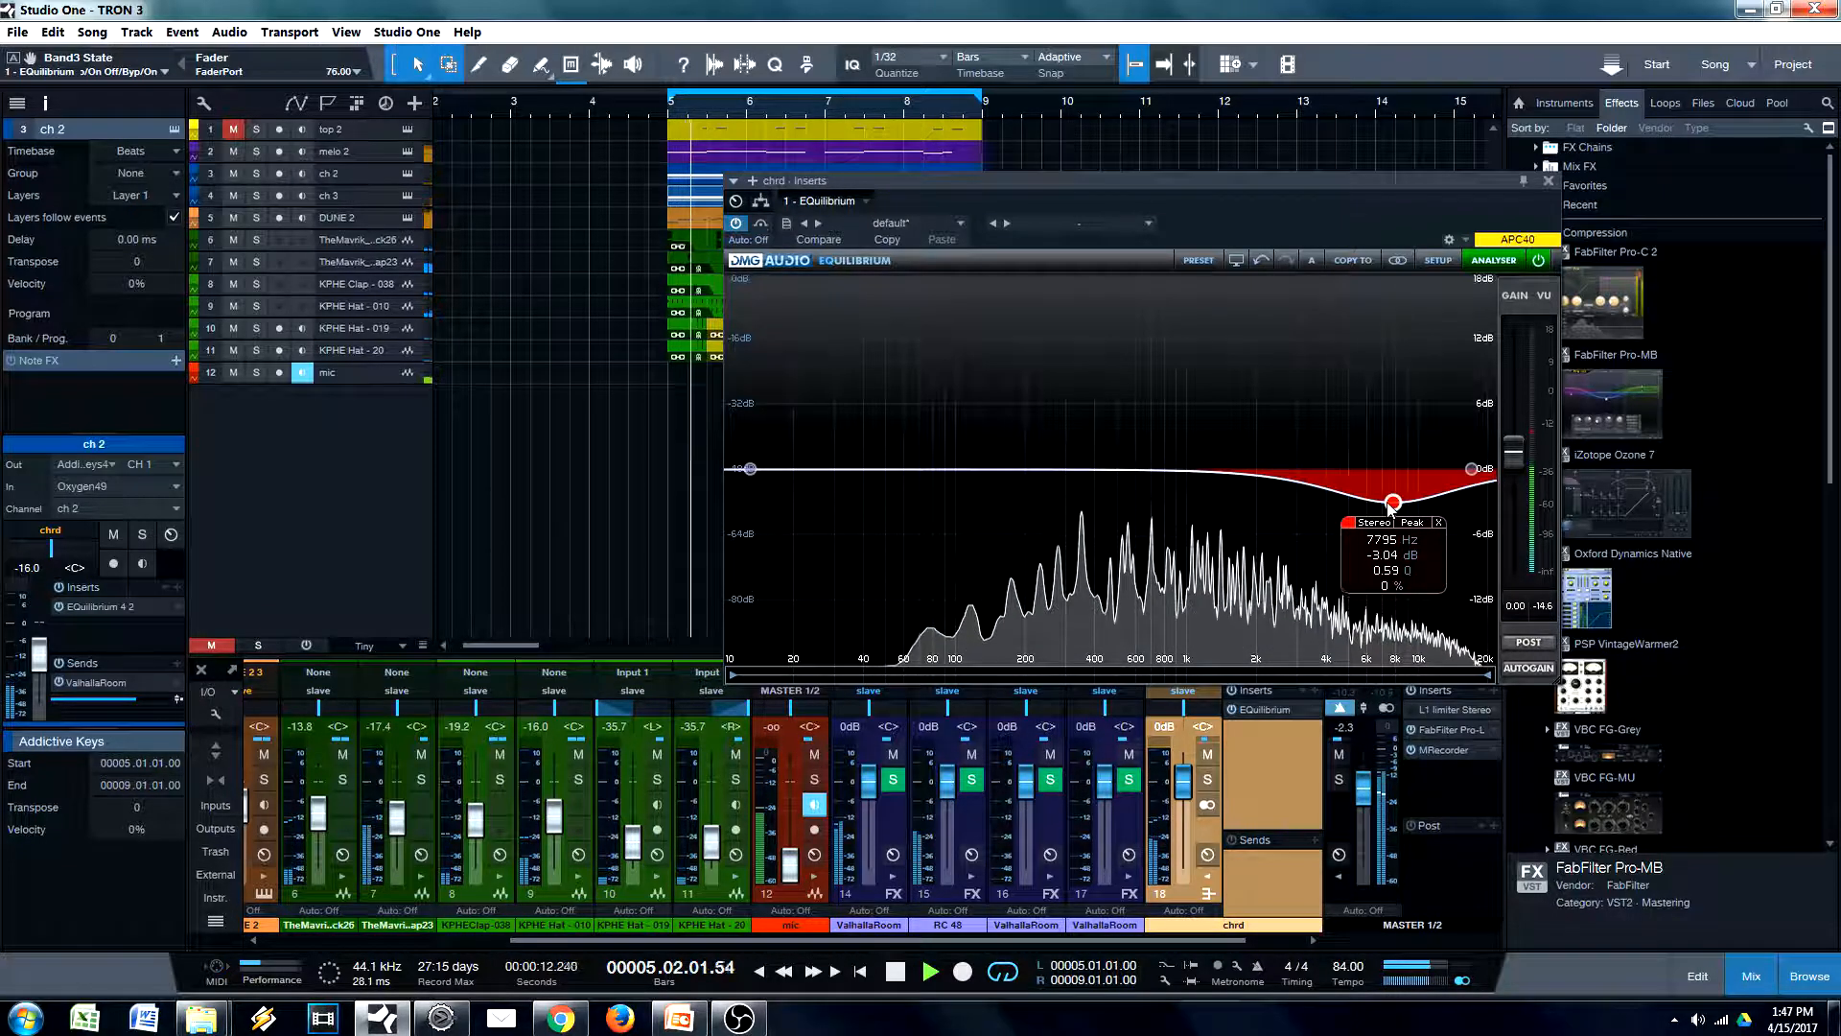
drag(1393, 503, 1395, 499)
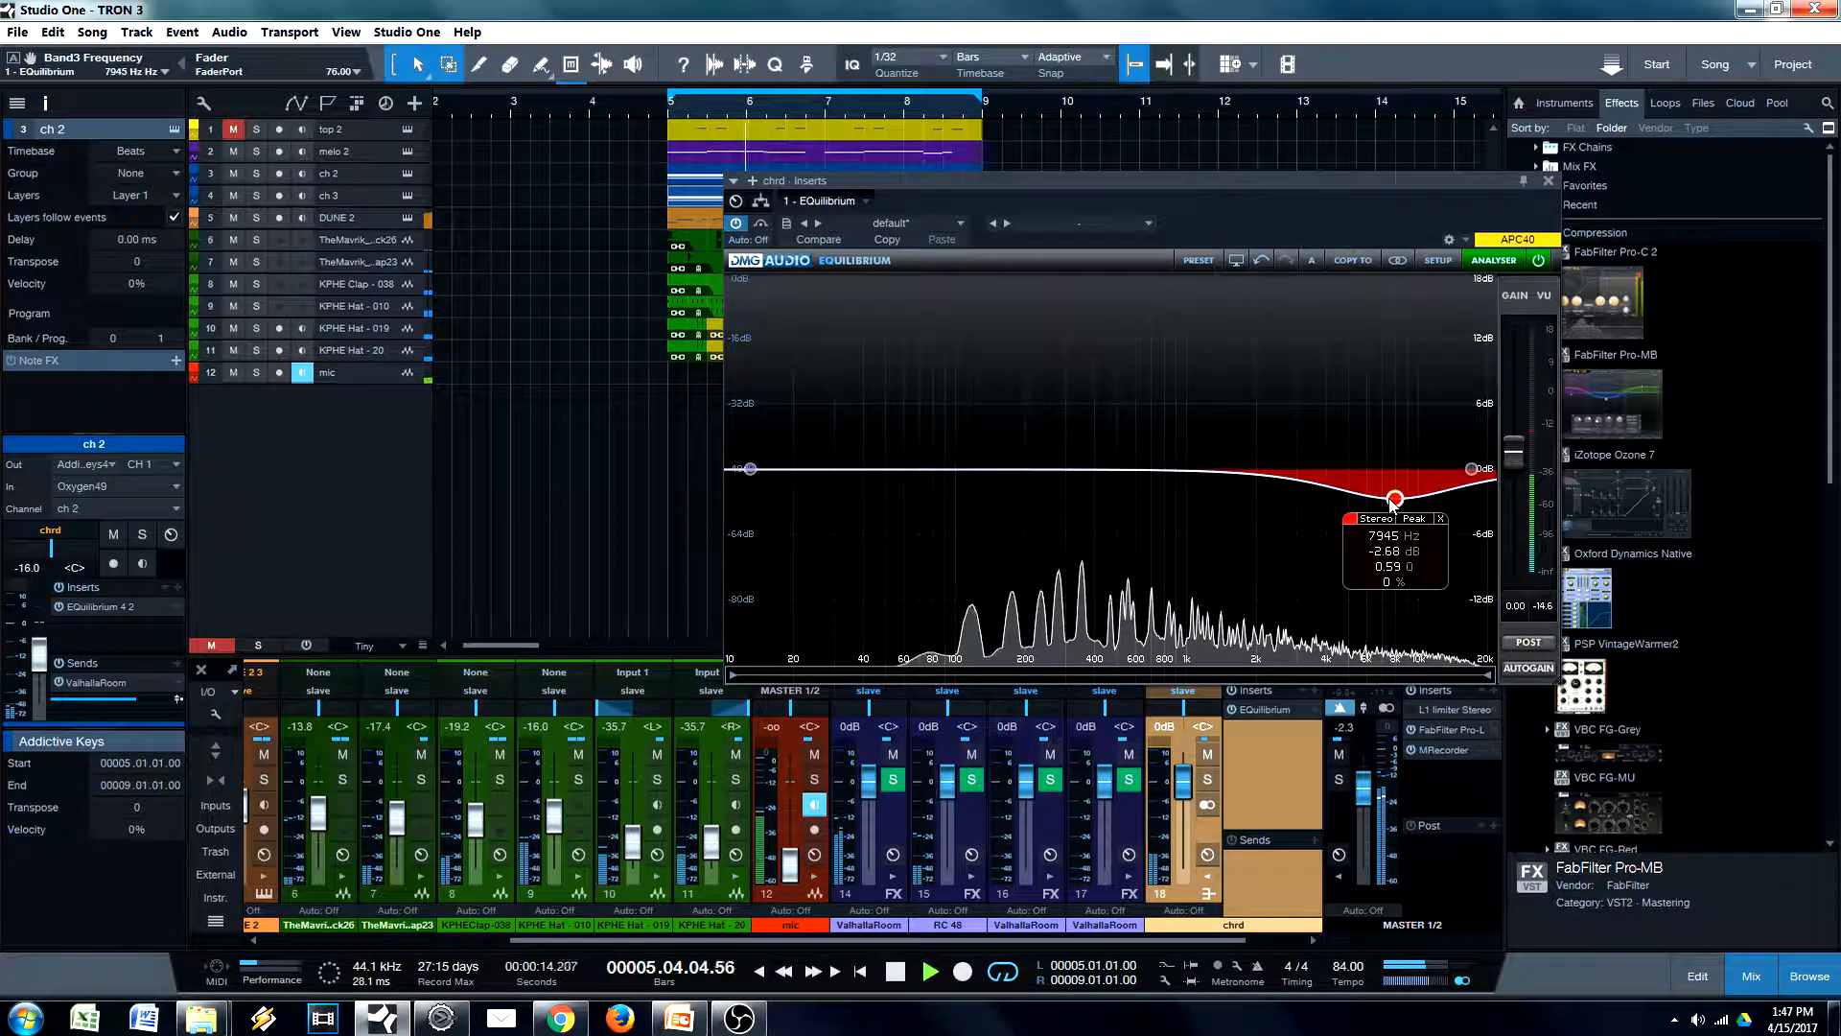
Add a narrower chrd EQ cut of about 1.7 dB at 2782 Hz with Q 2.11, compare it on and off, and close the EQ
double_click(1189, 468)
drag(1188, 470, 1285, 480)
scroll(1286, 482, up, 2)
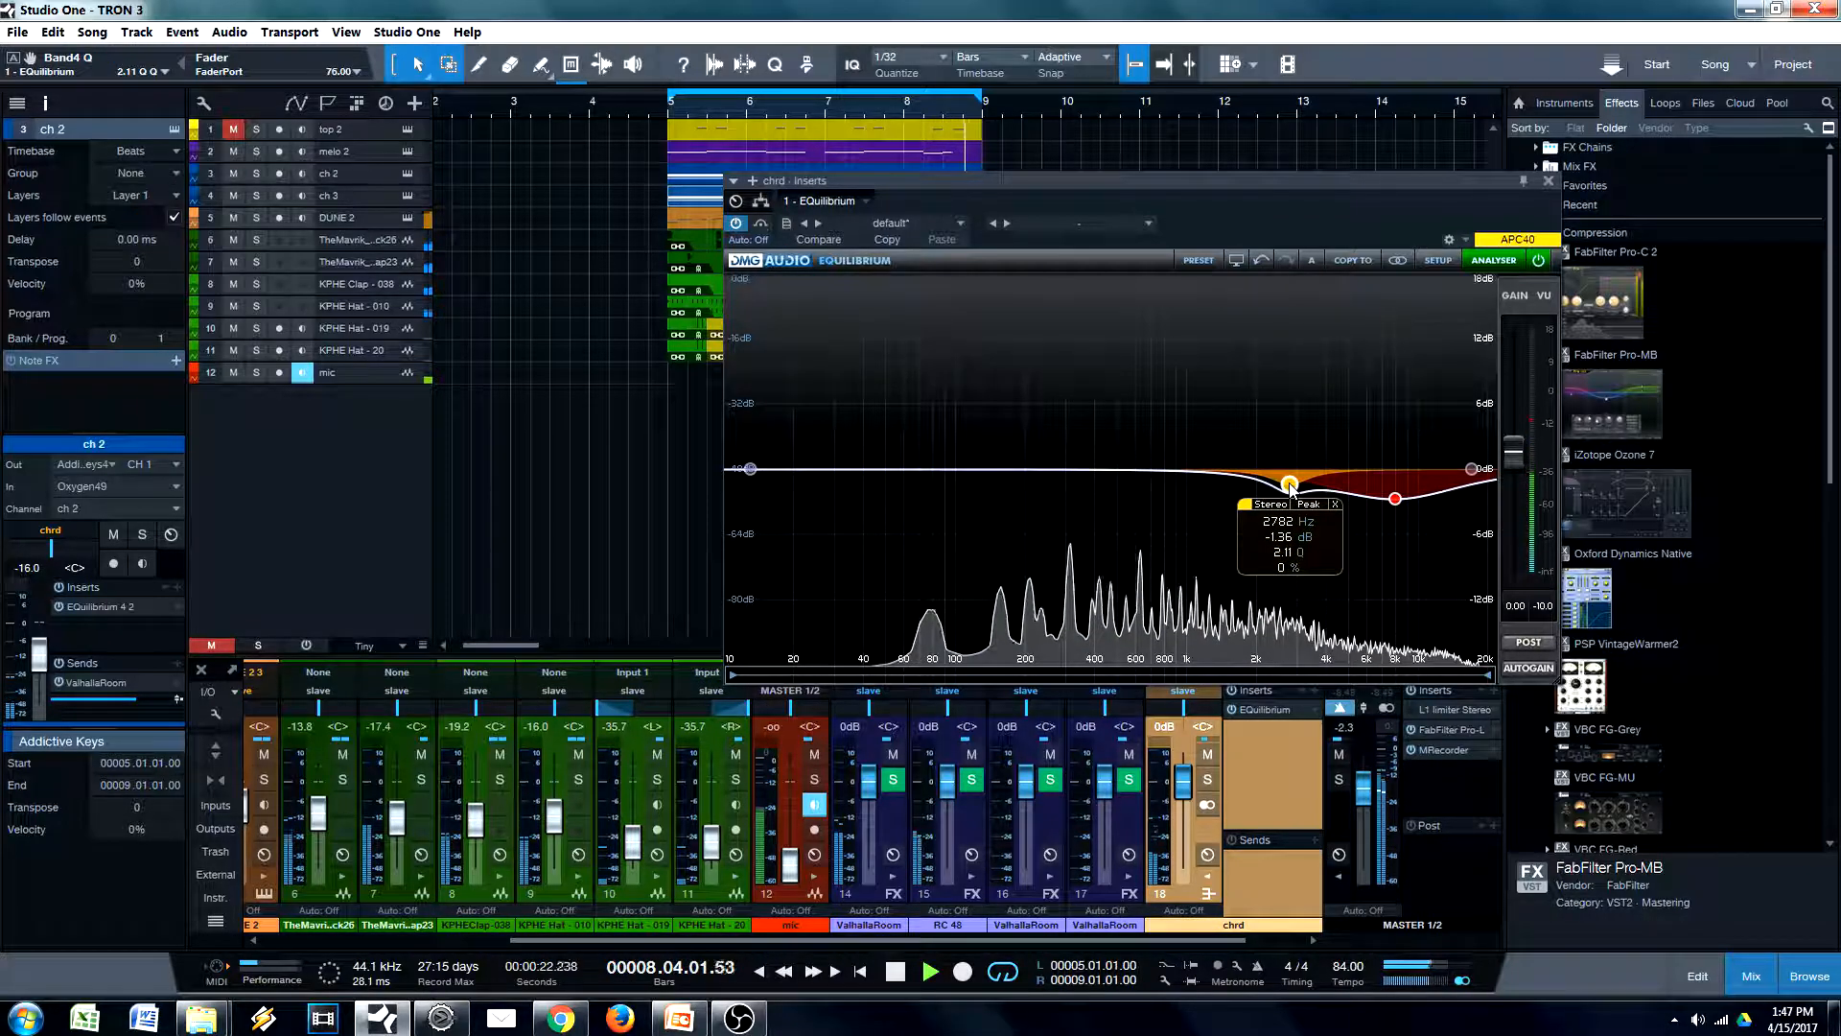
drag(1290, 486, 1301, 500)
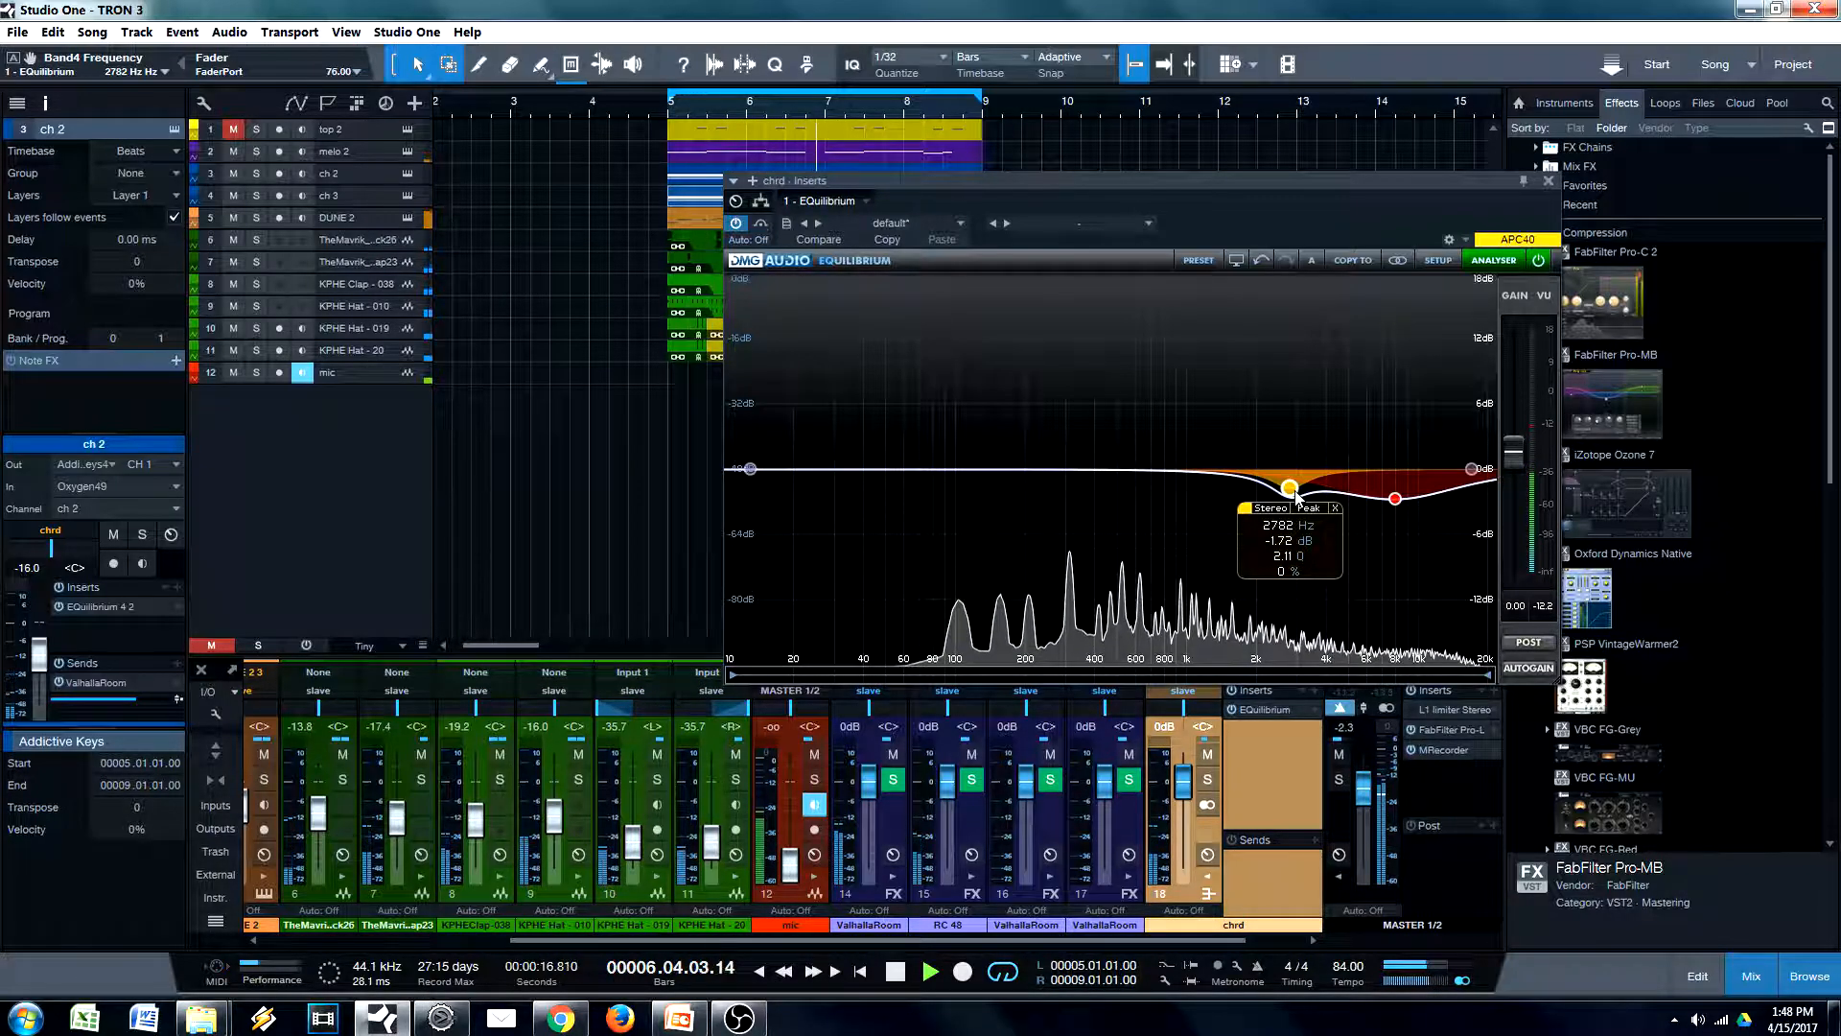
click(1247, 514)
click(1246, 514)
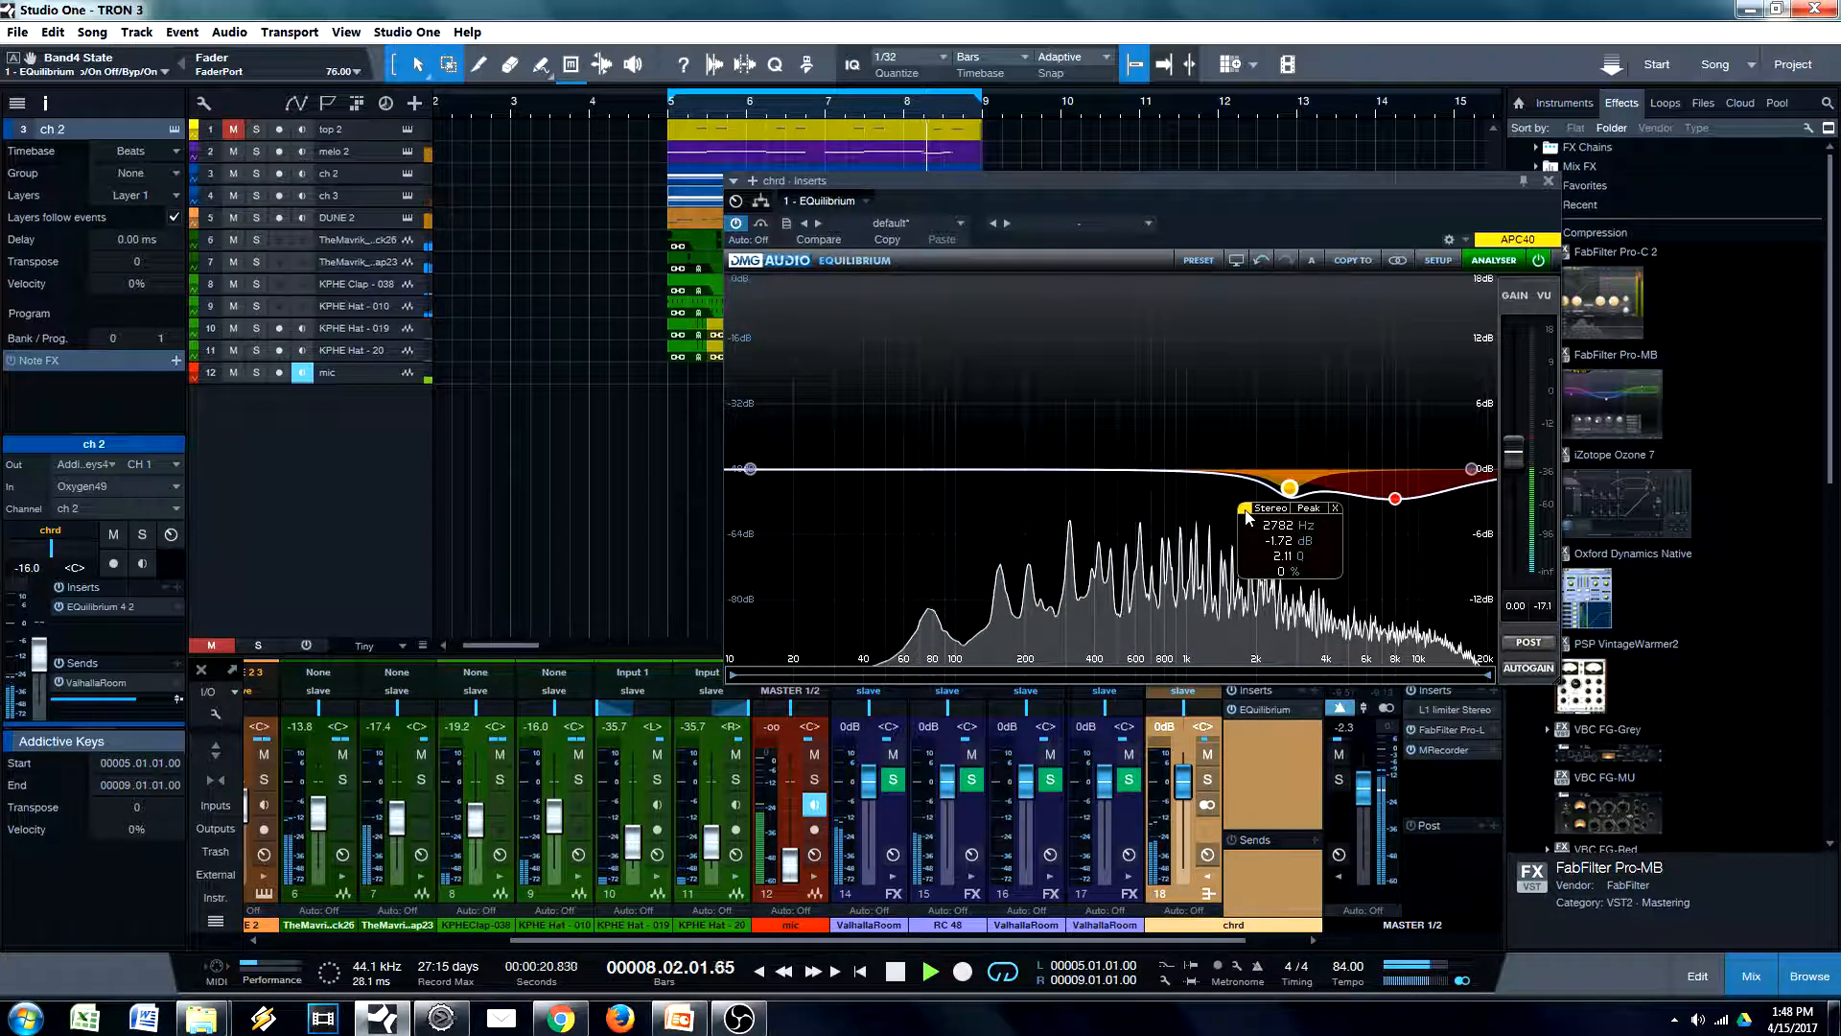
click(1548, 182)
key(space)
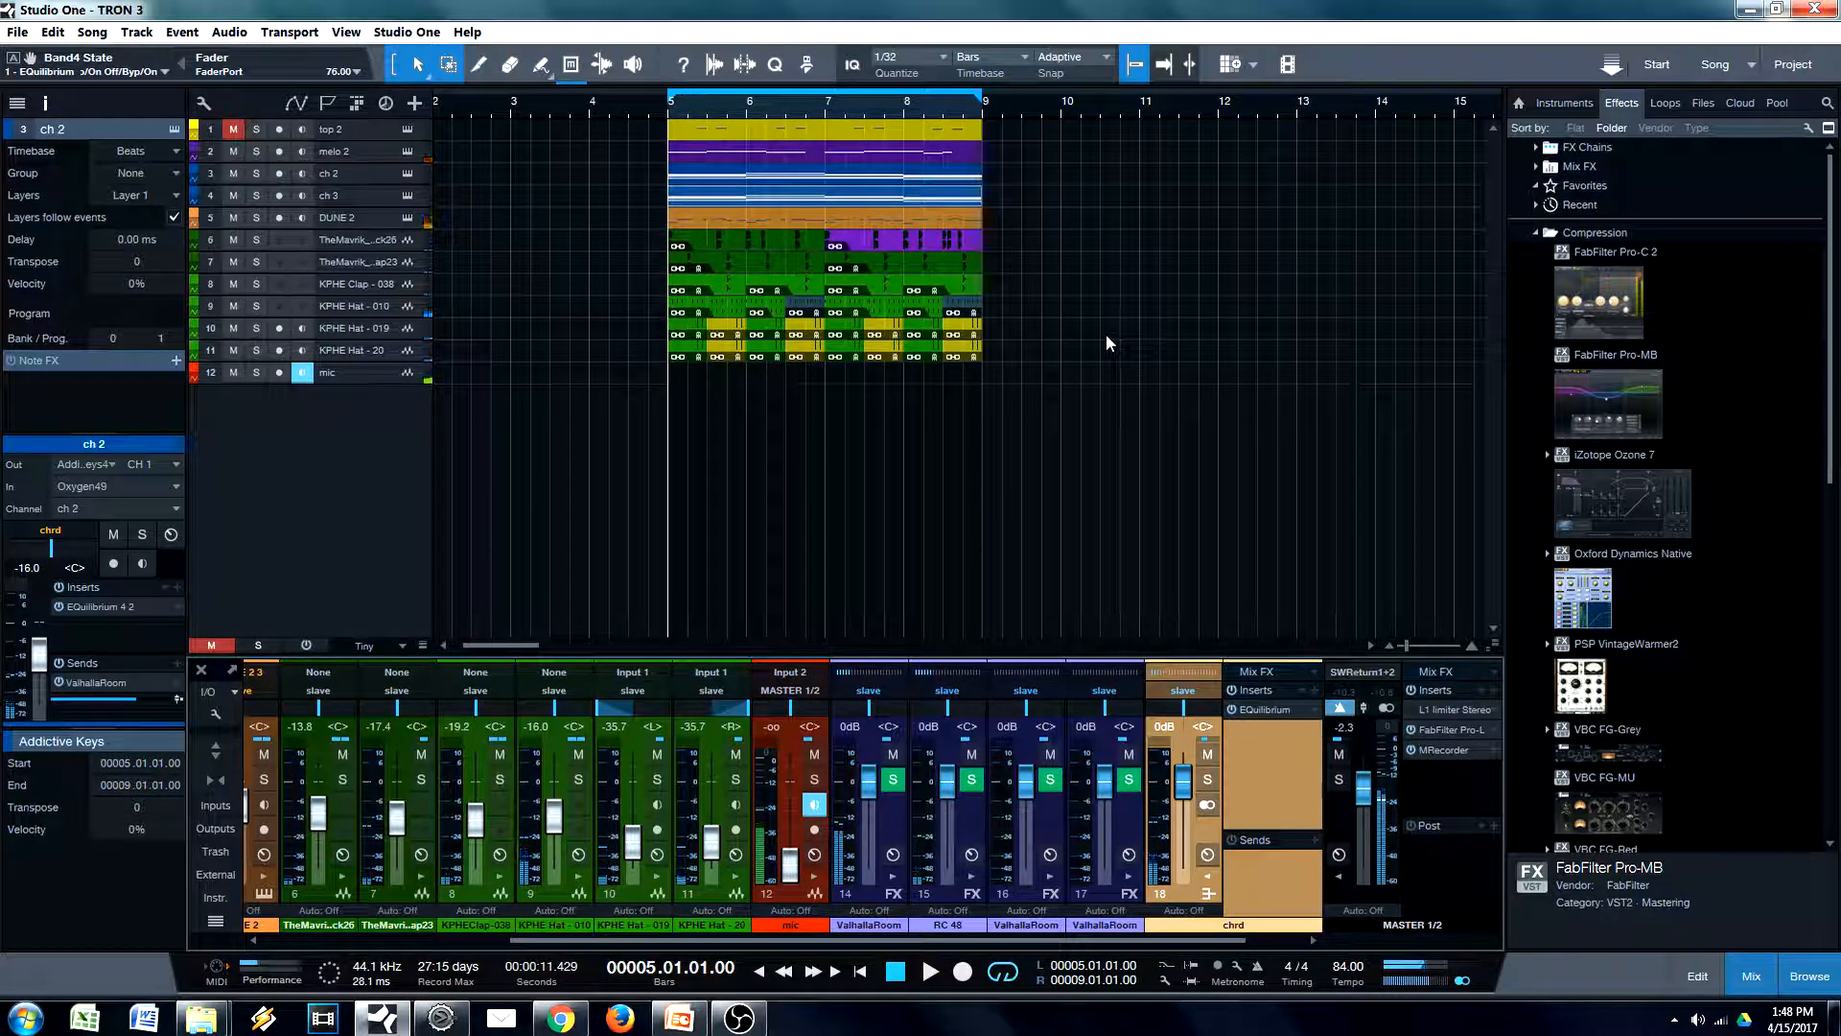
Open the BX_Control V2 insert on the ch 3 track and move its window clear of the track list
click(691, 213)
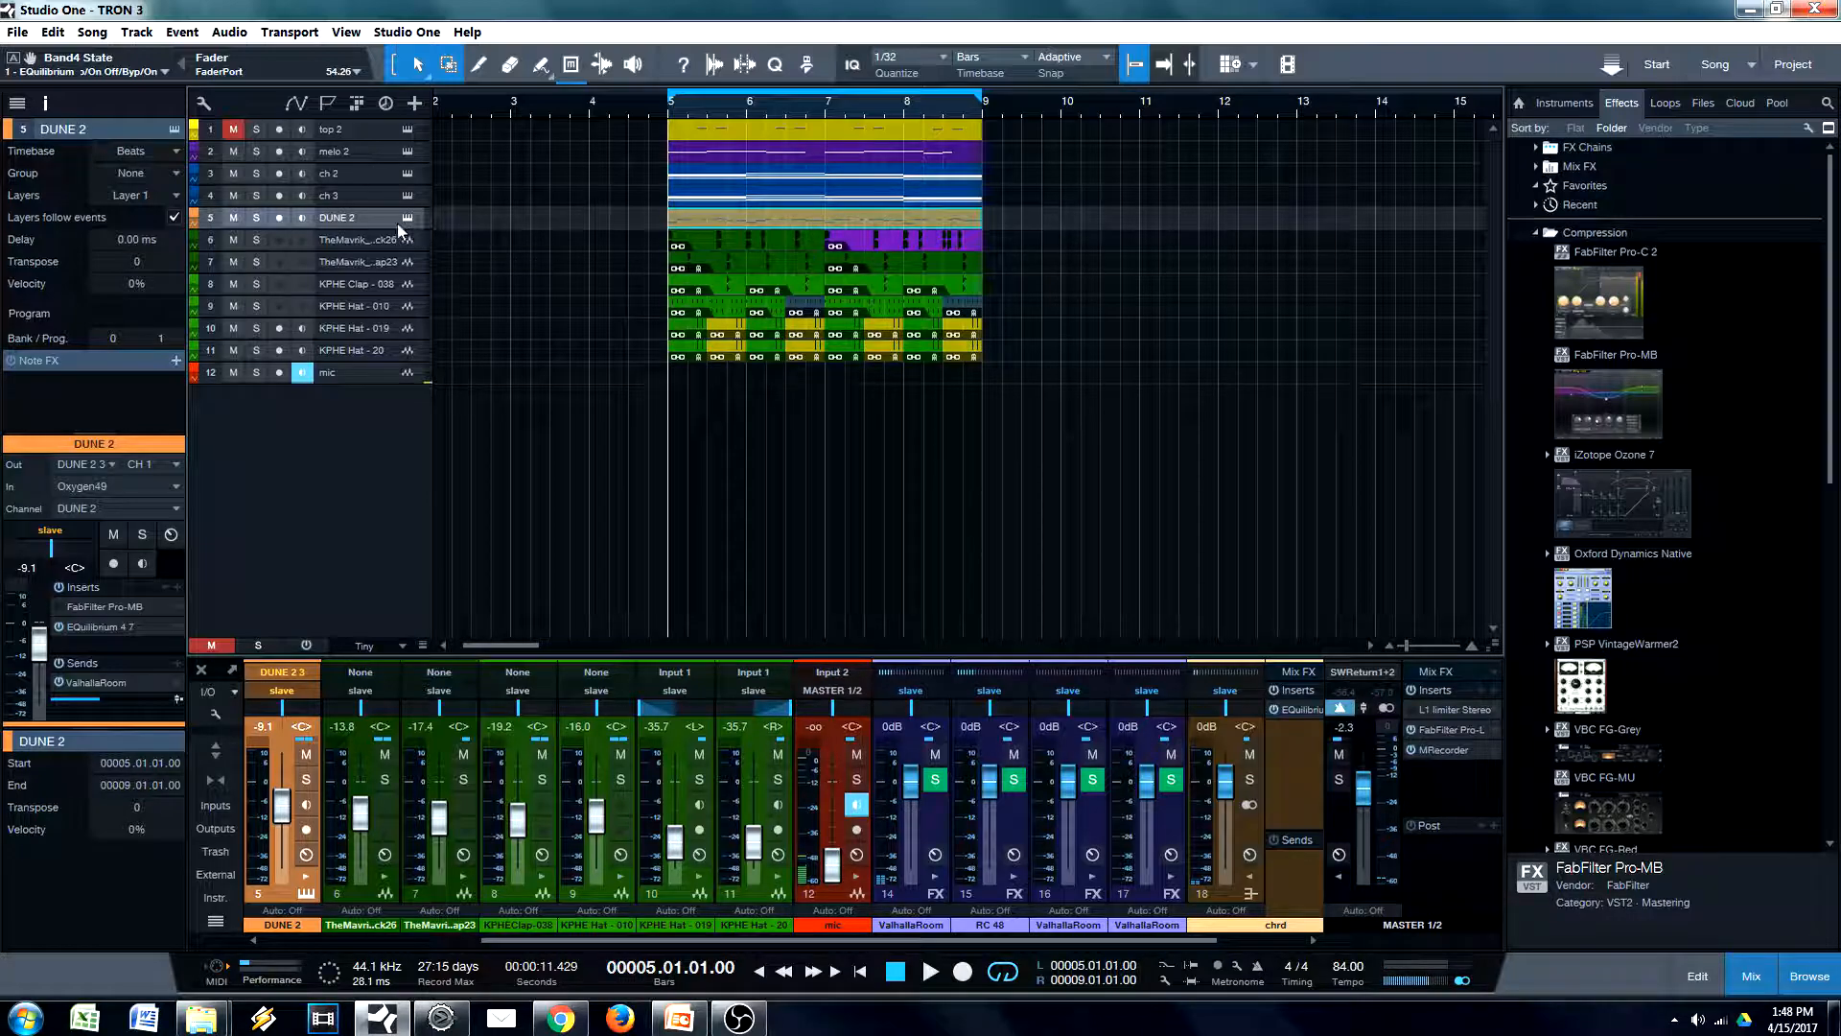
click(349, 197)
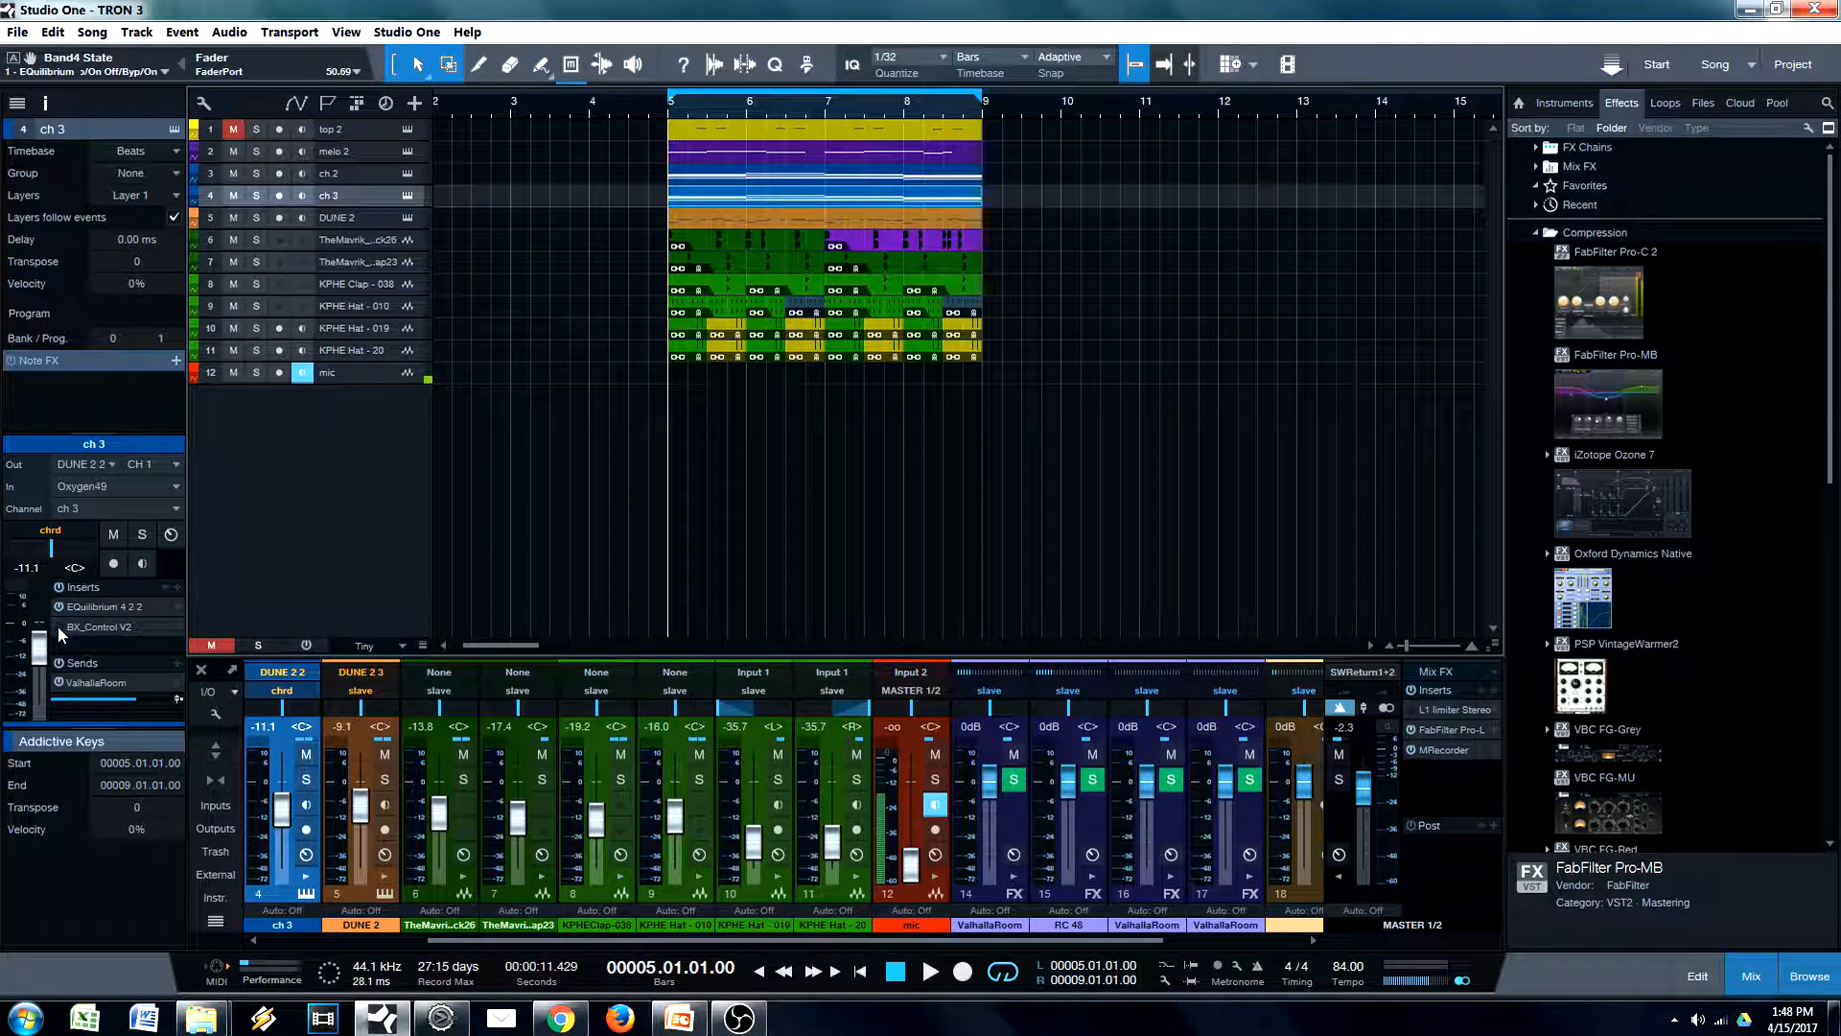
double_click(89, 624)
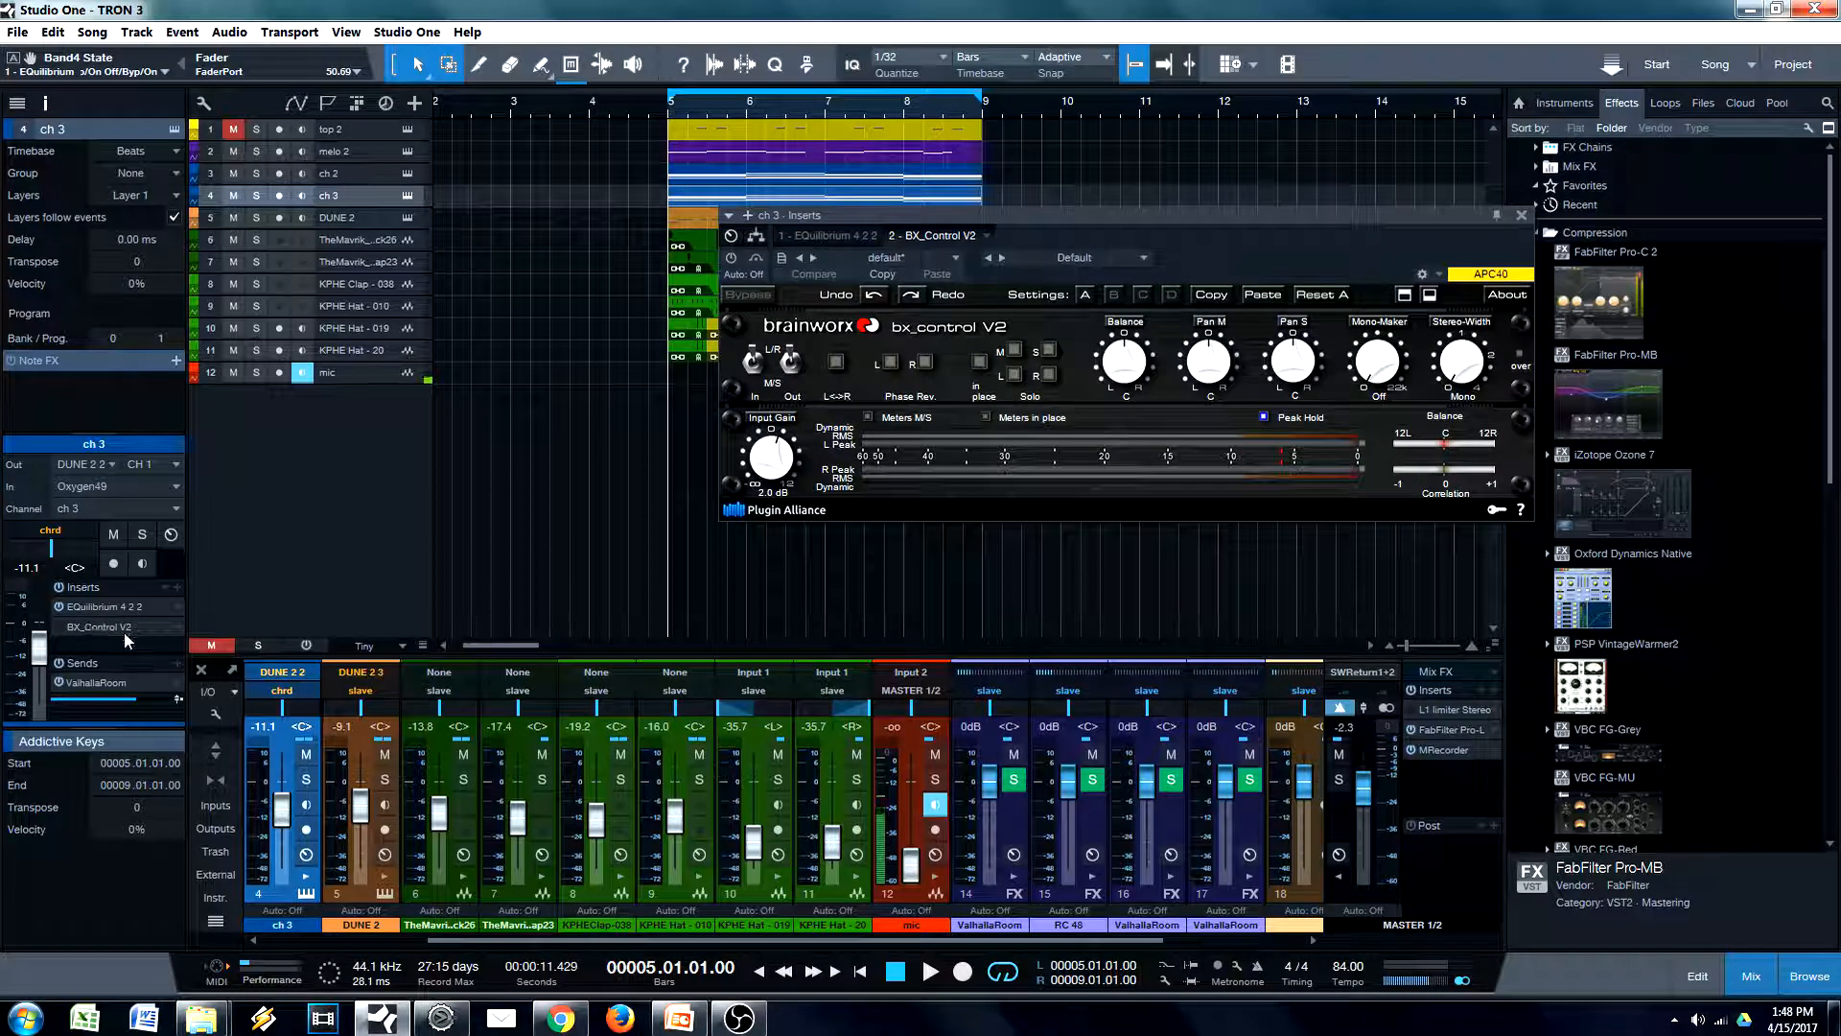
drag(863, 215, 953, 175)
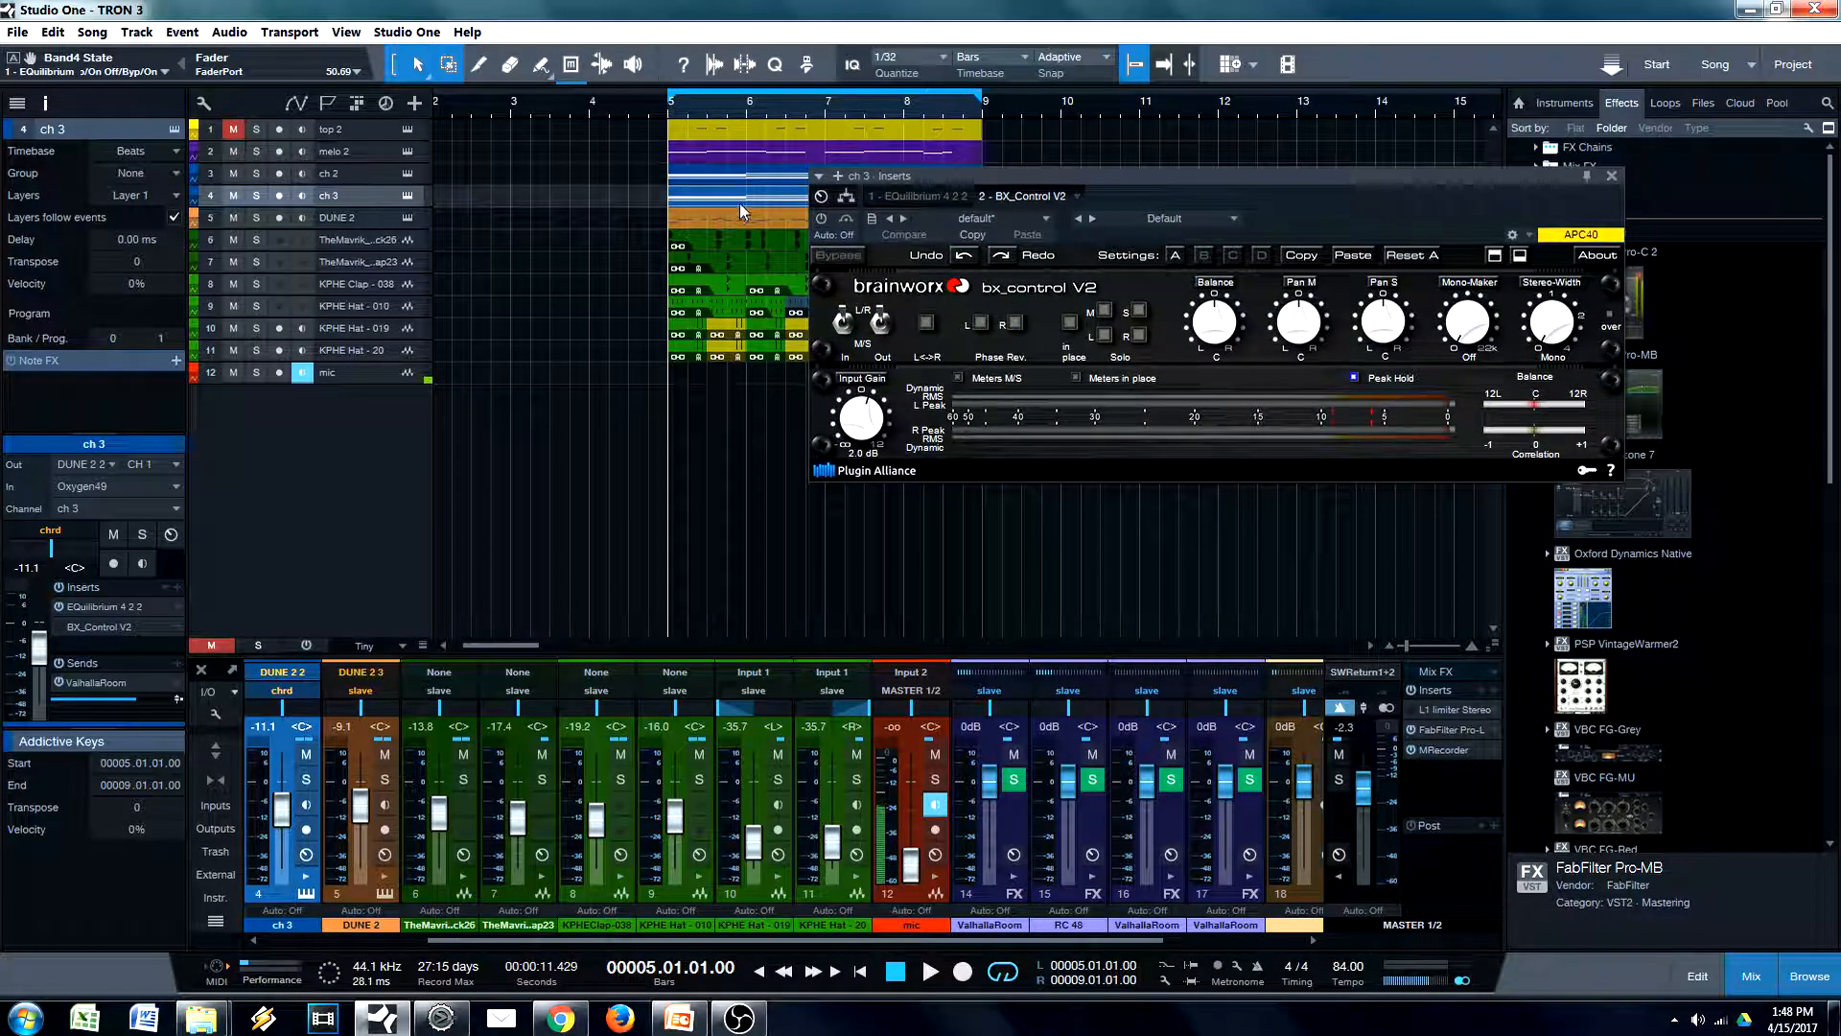
Audition the ch 3 track in solo, and solo and play the ch 2 track in its place for comparison
click(256, 195)
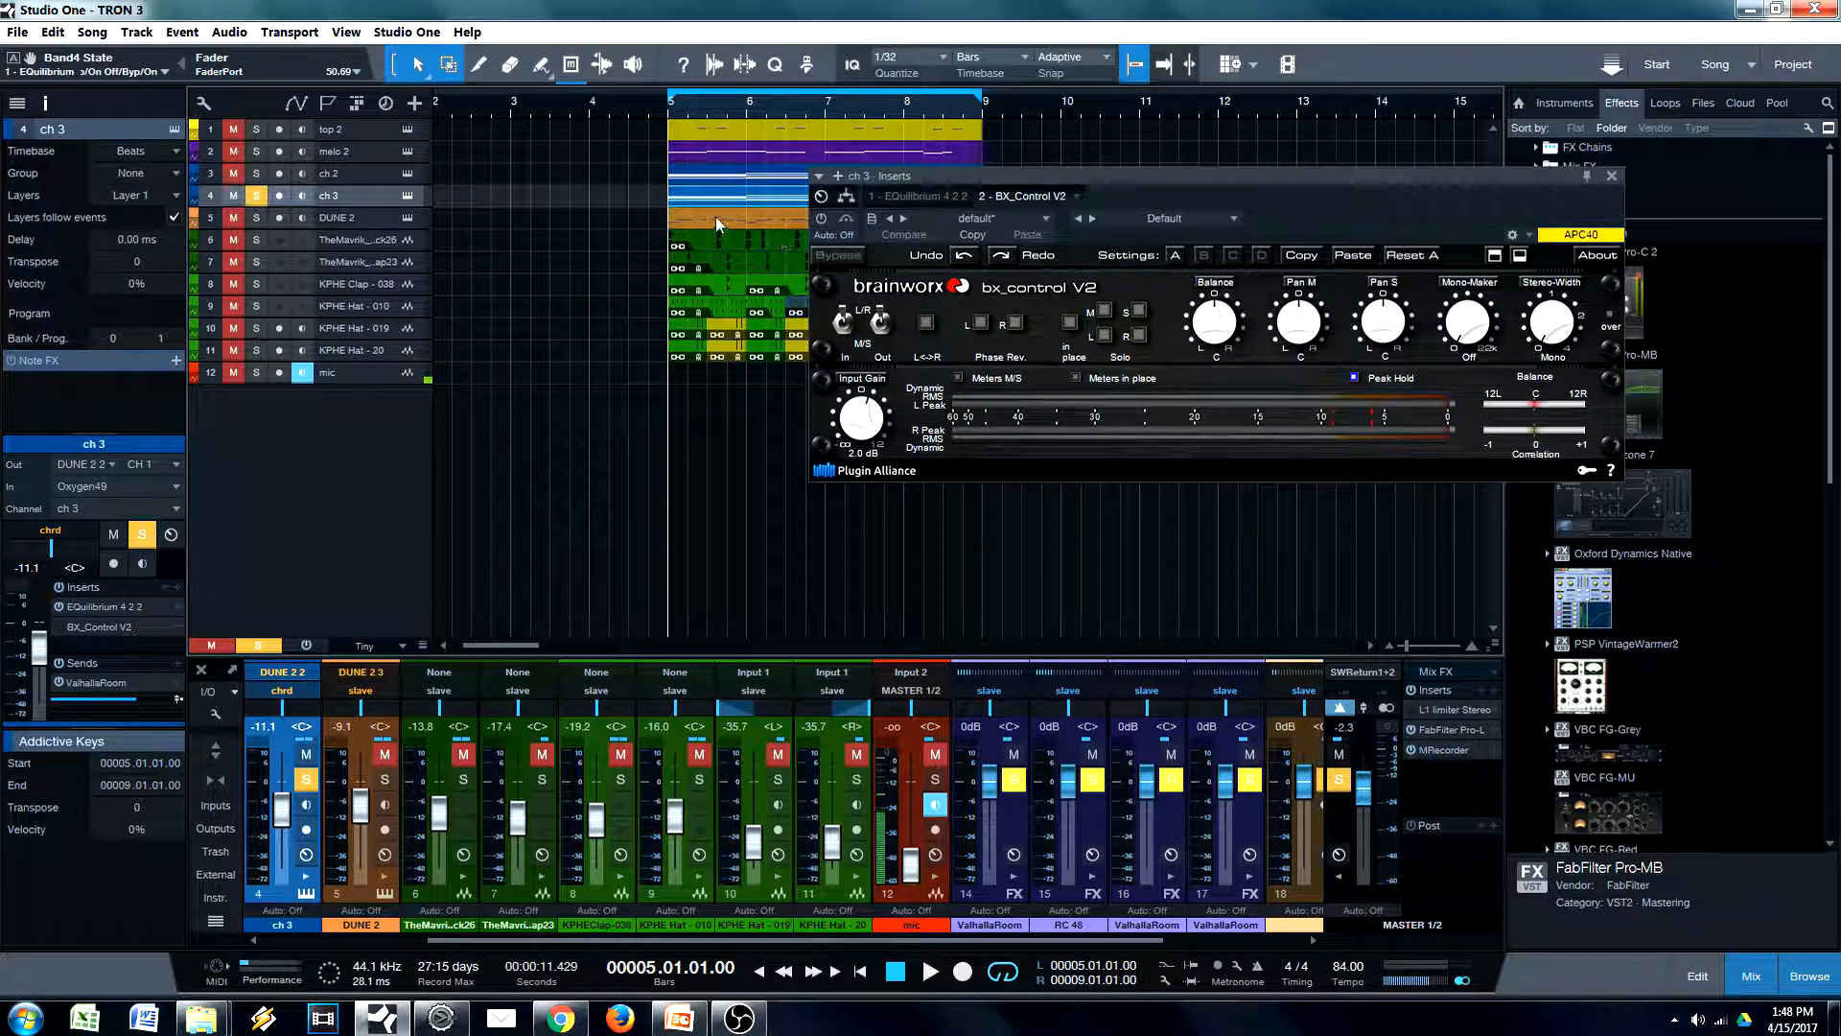
key(space)
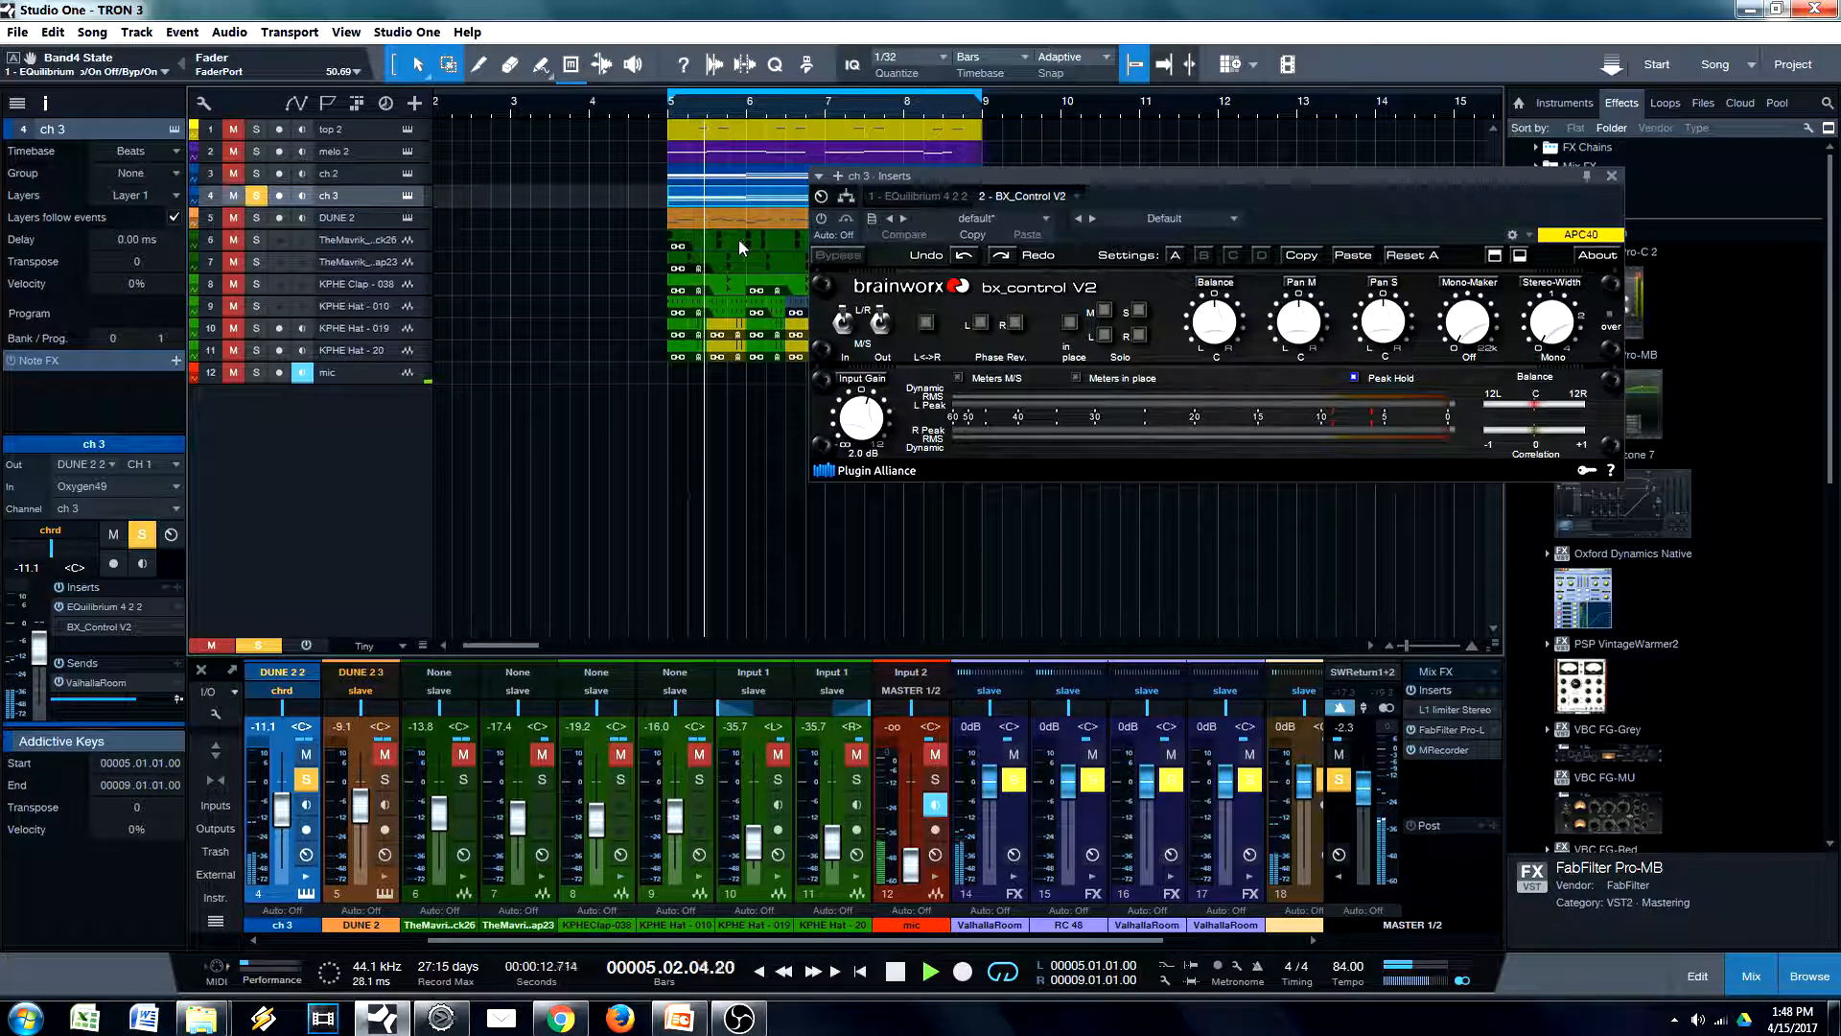
key(space)
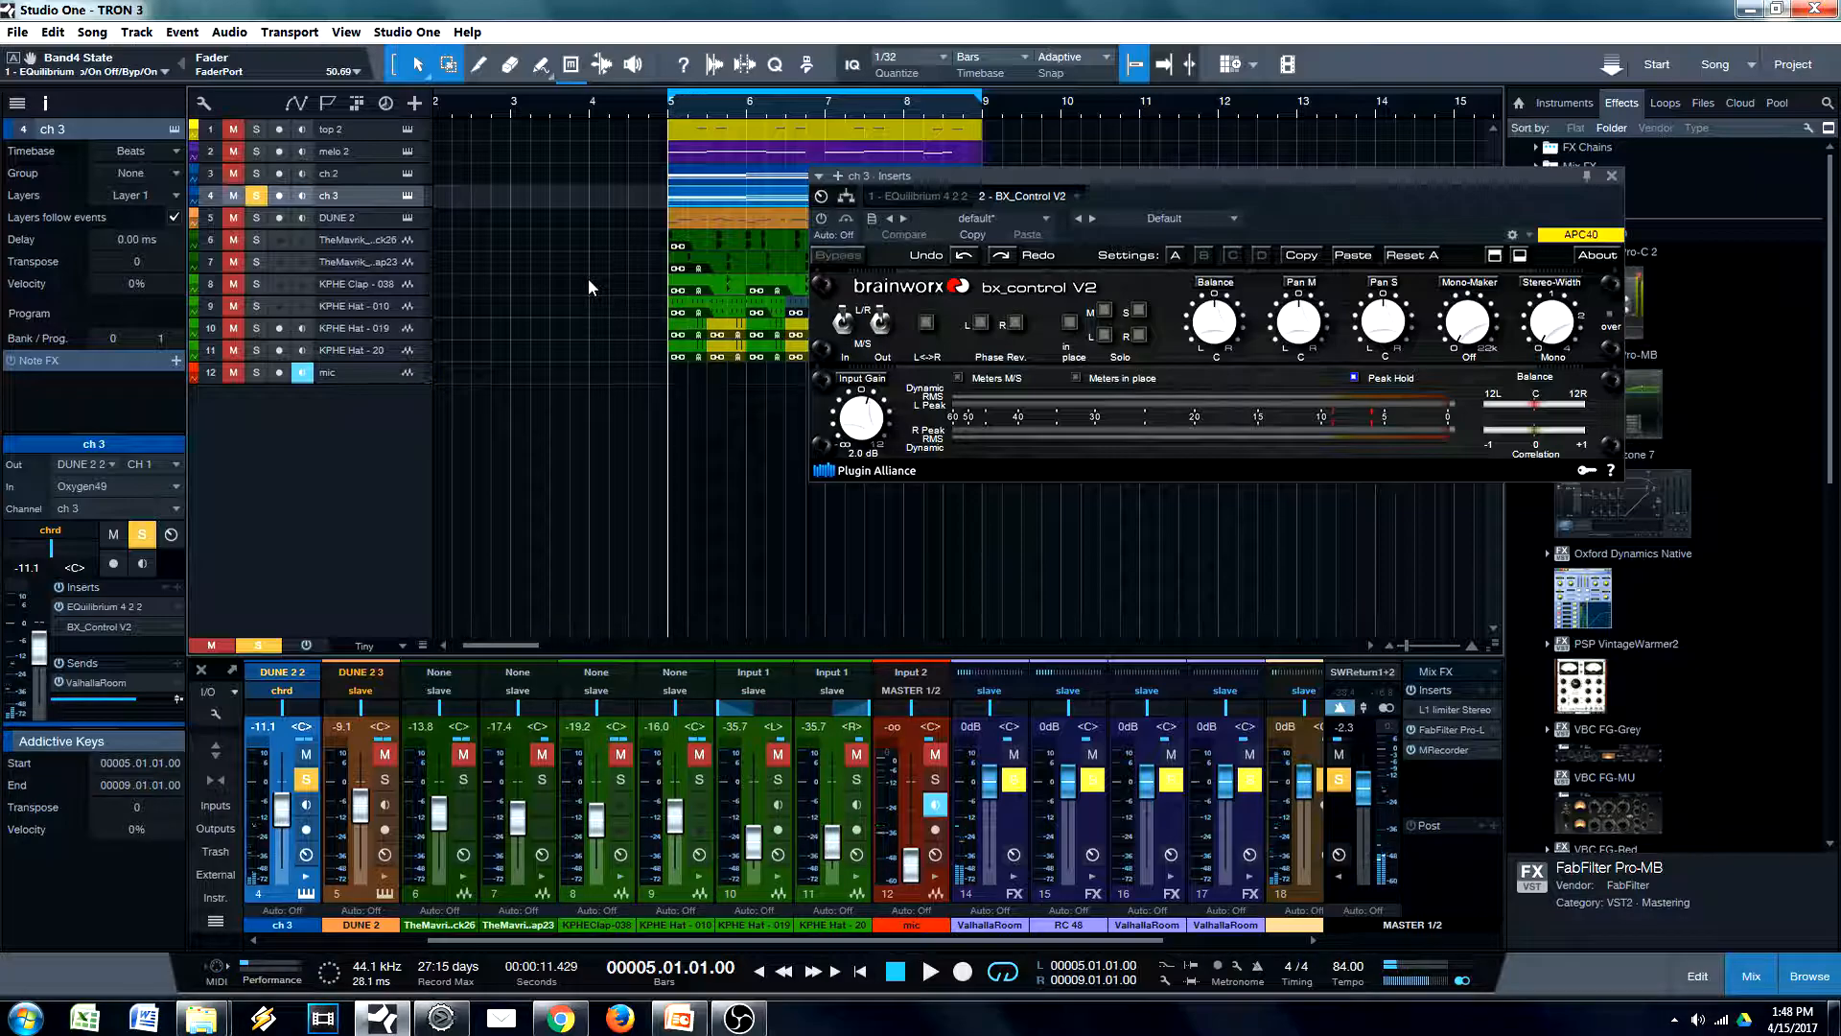
click(256, 174)
click(368, 175)
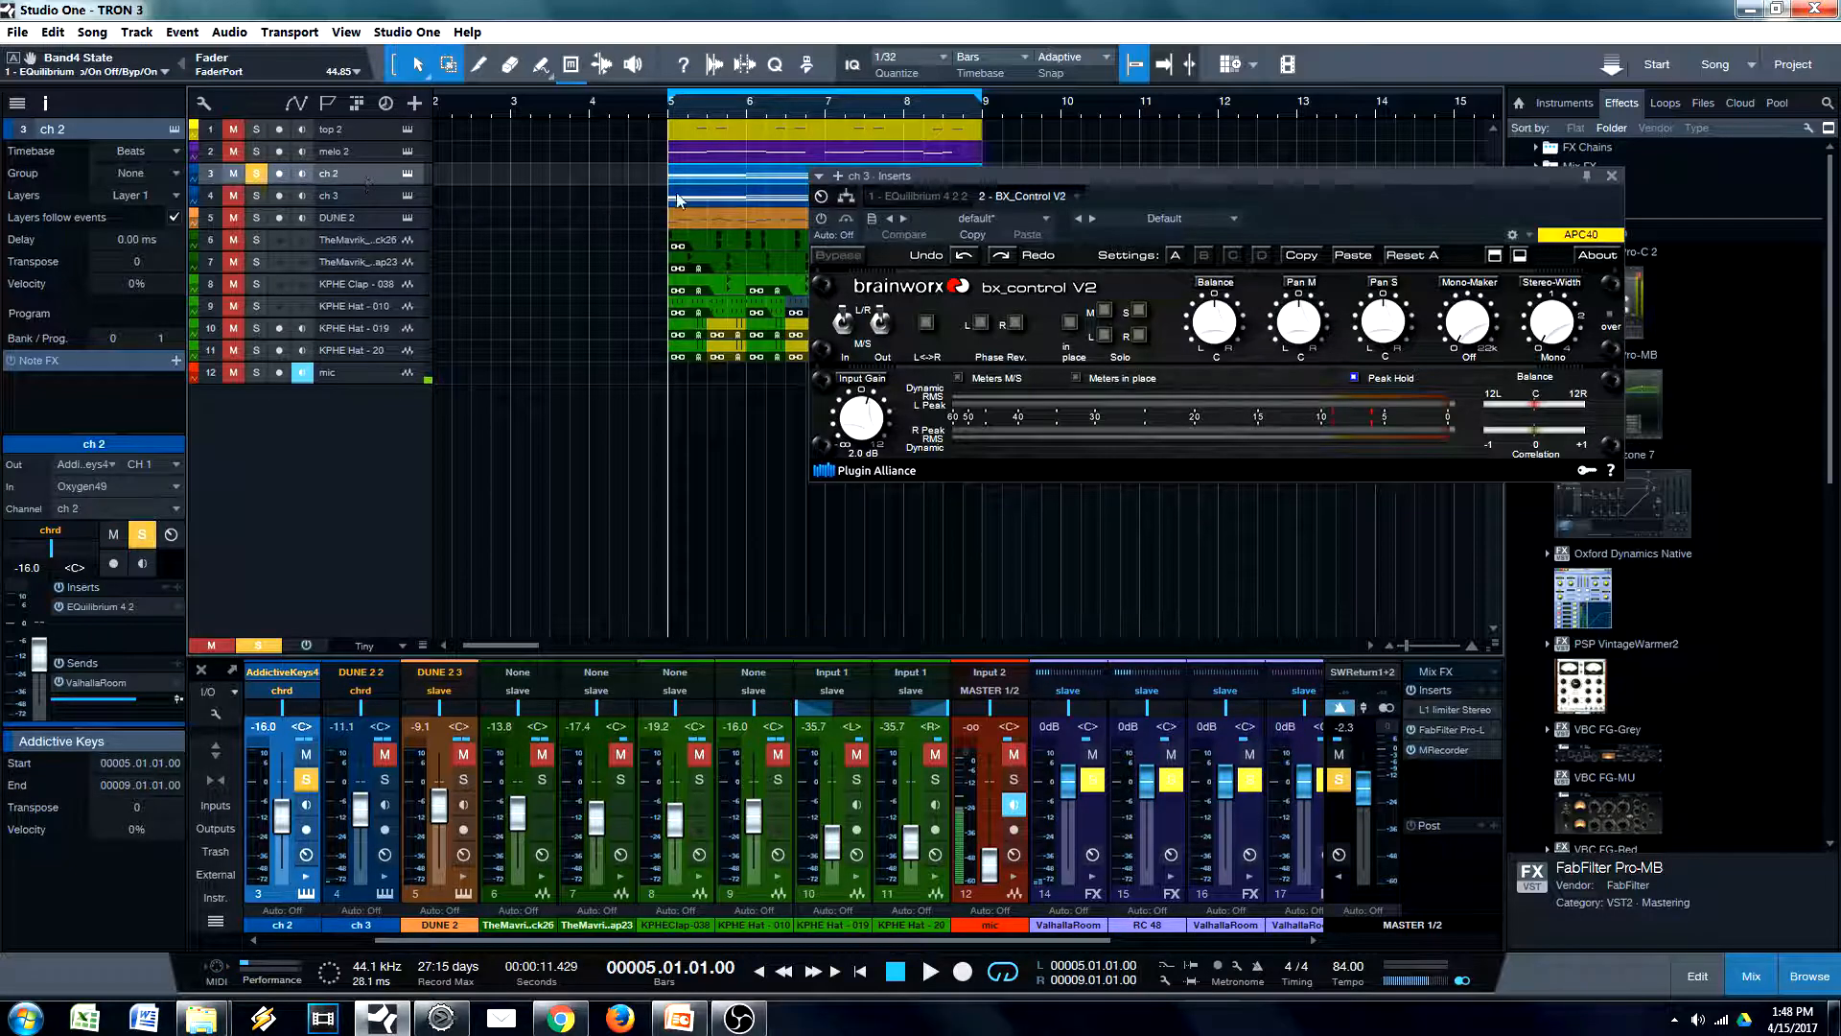
key(space)
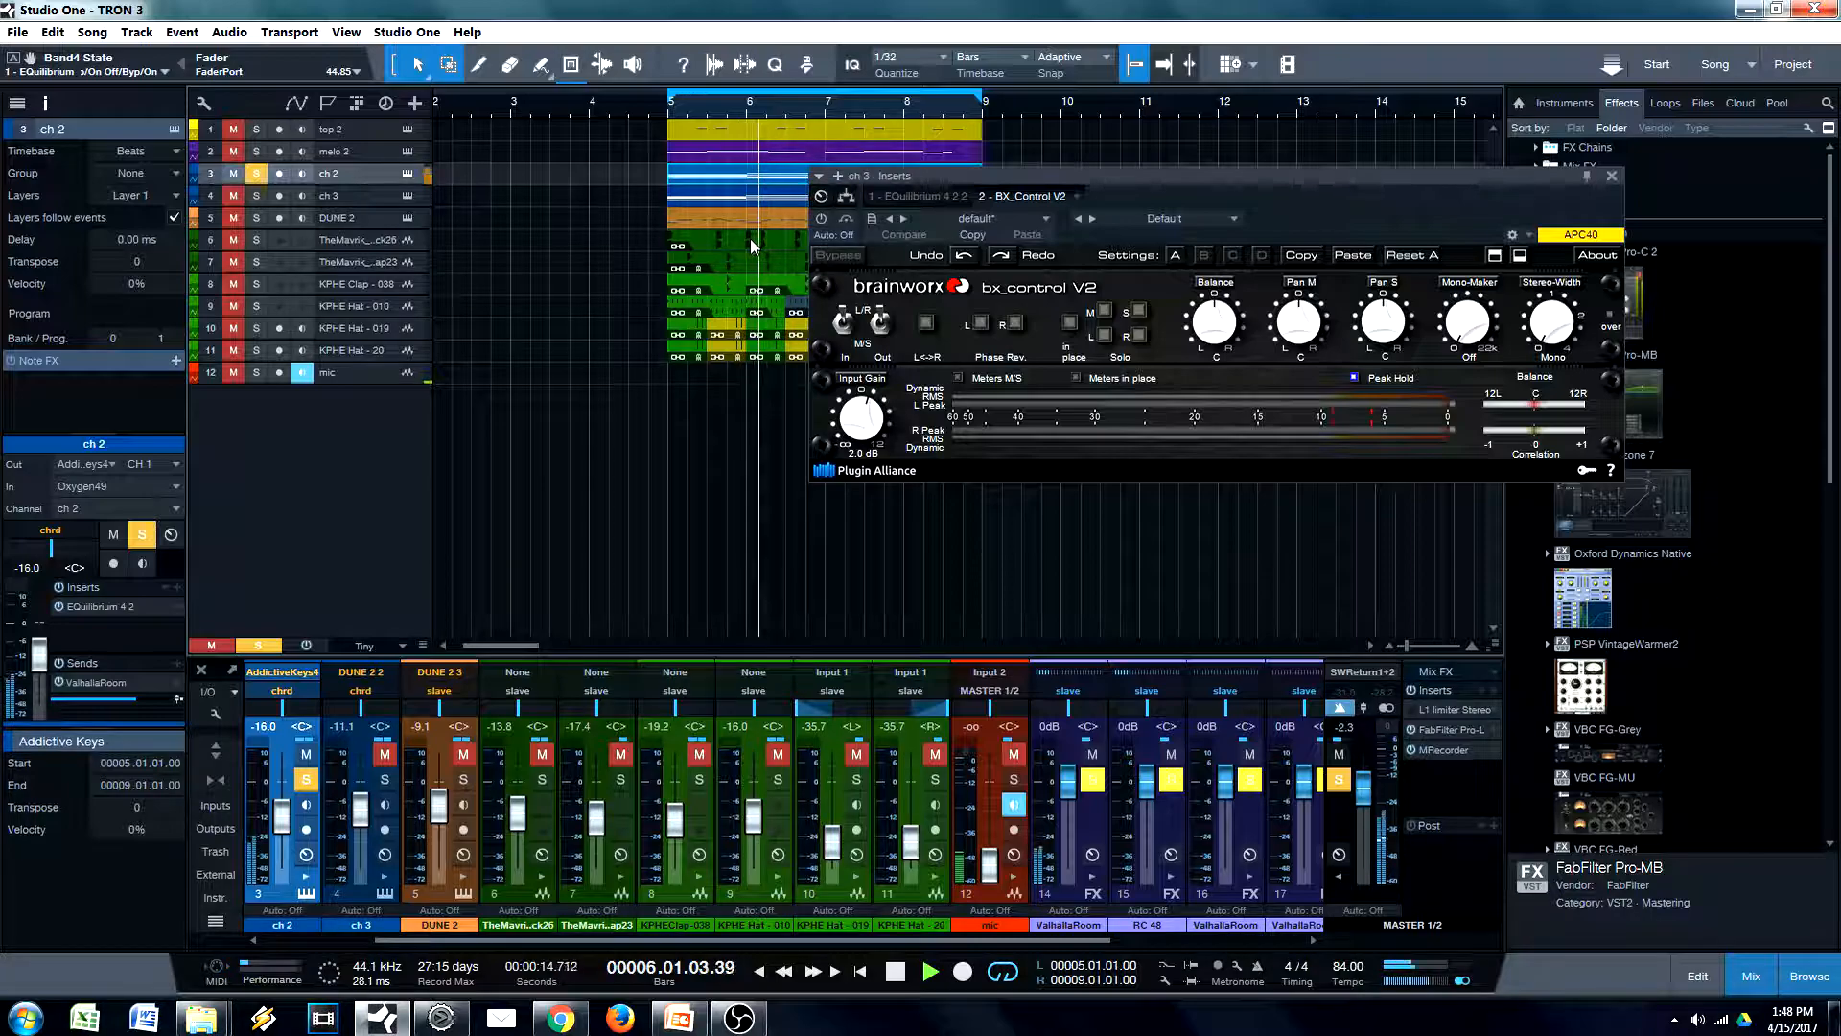
key(space)
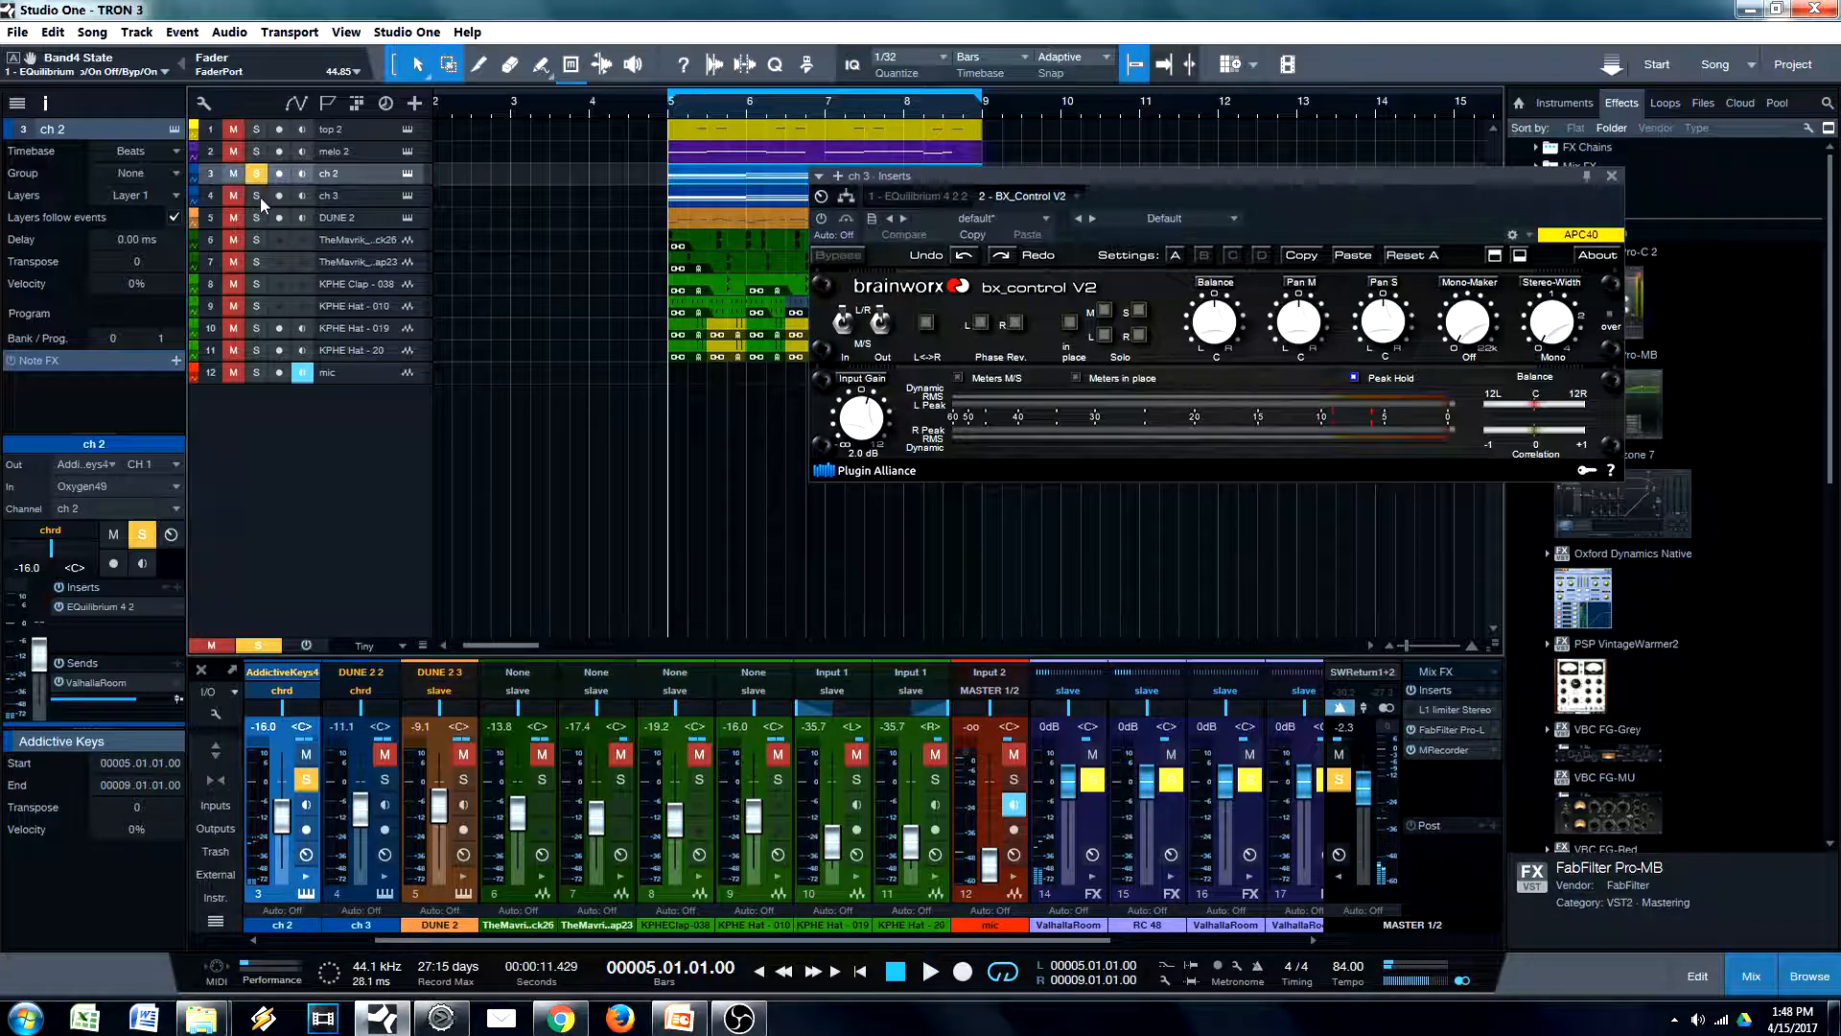
Solo ch 3 alongside ch 2, and clear the solo on both tracks
click(257, 196)
click(364, 198)
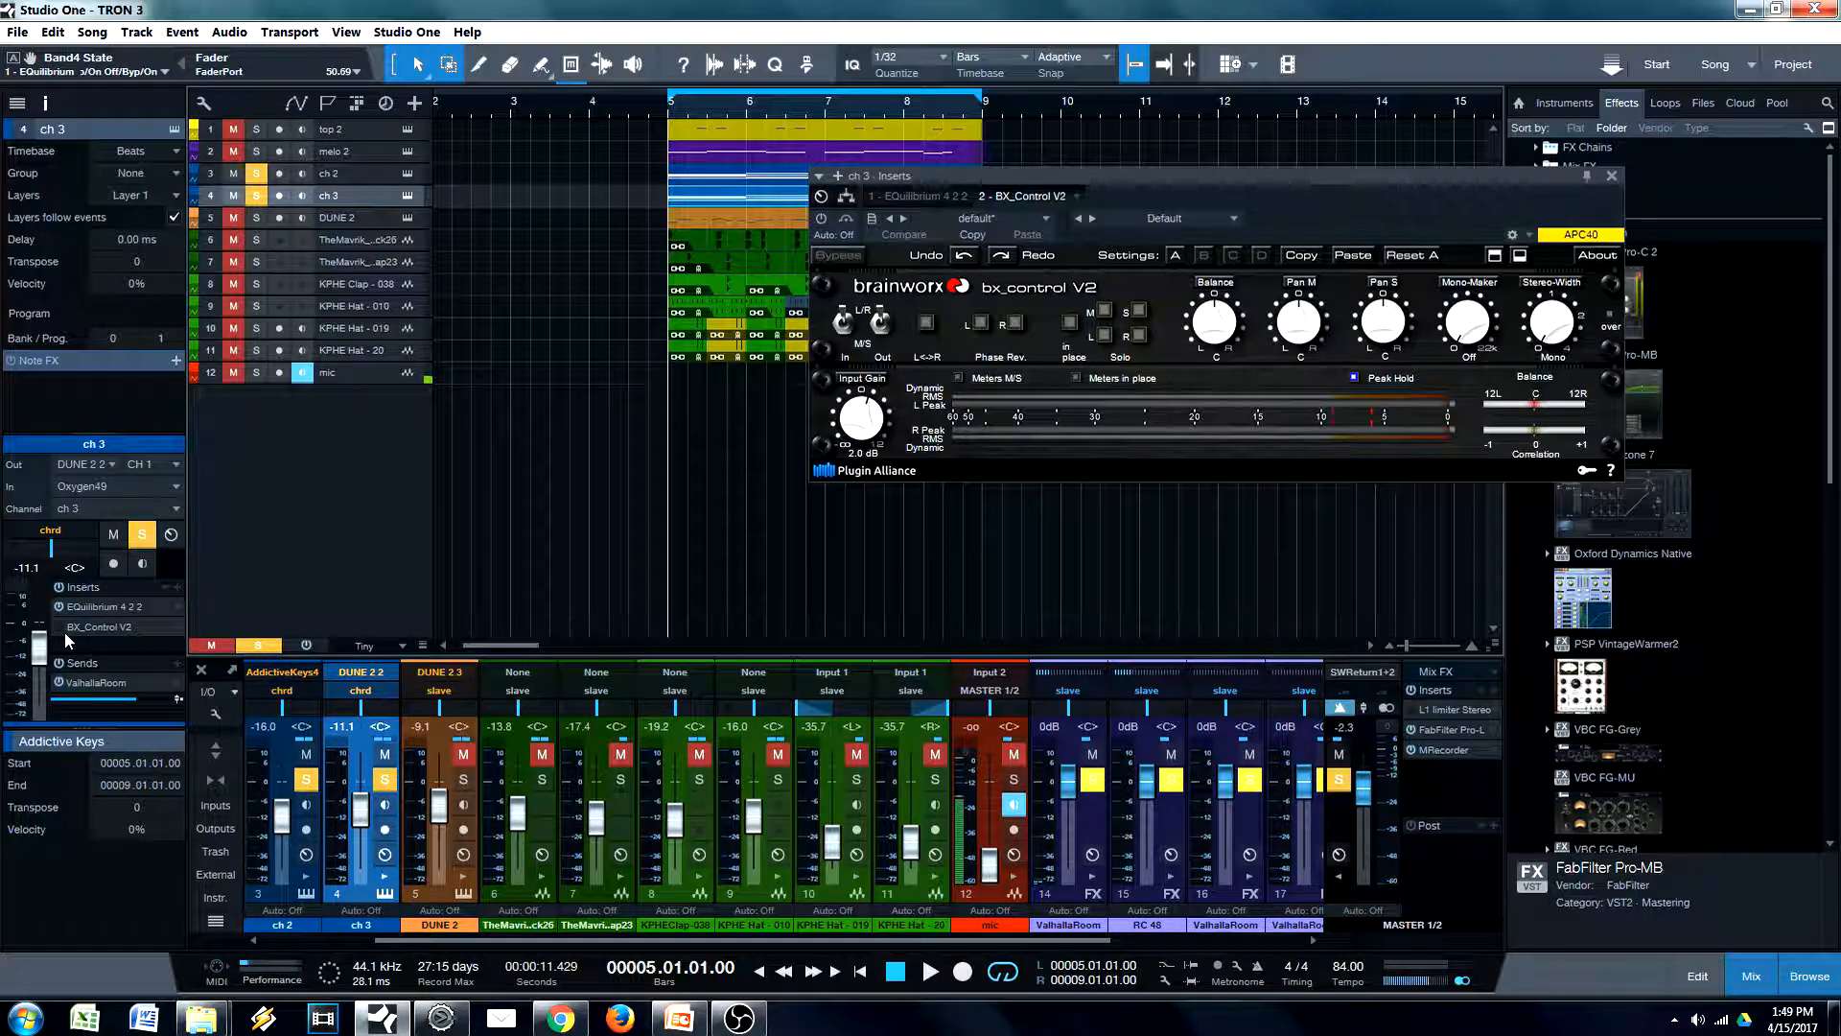
click(257, 195)
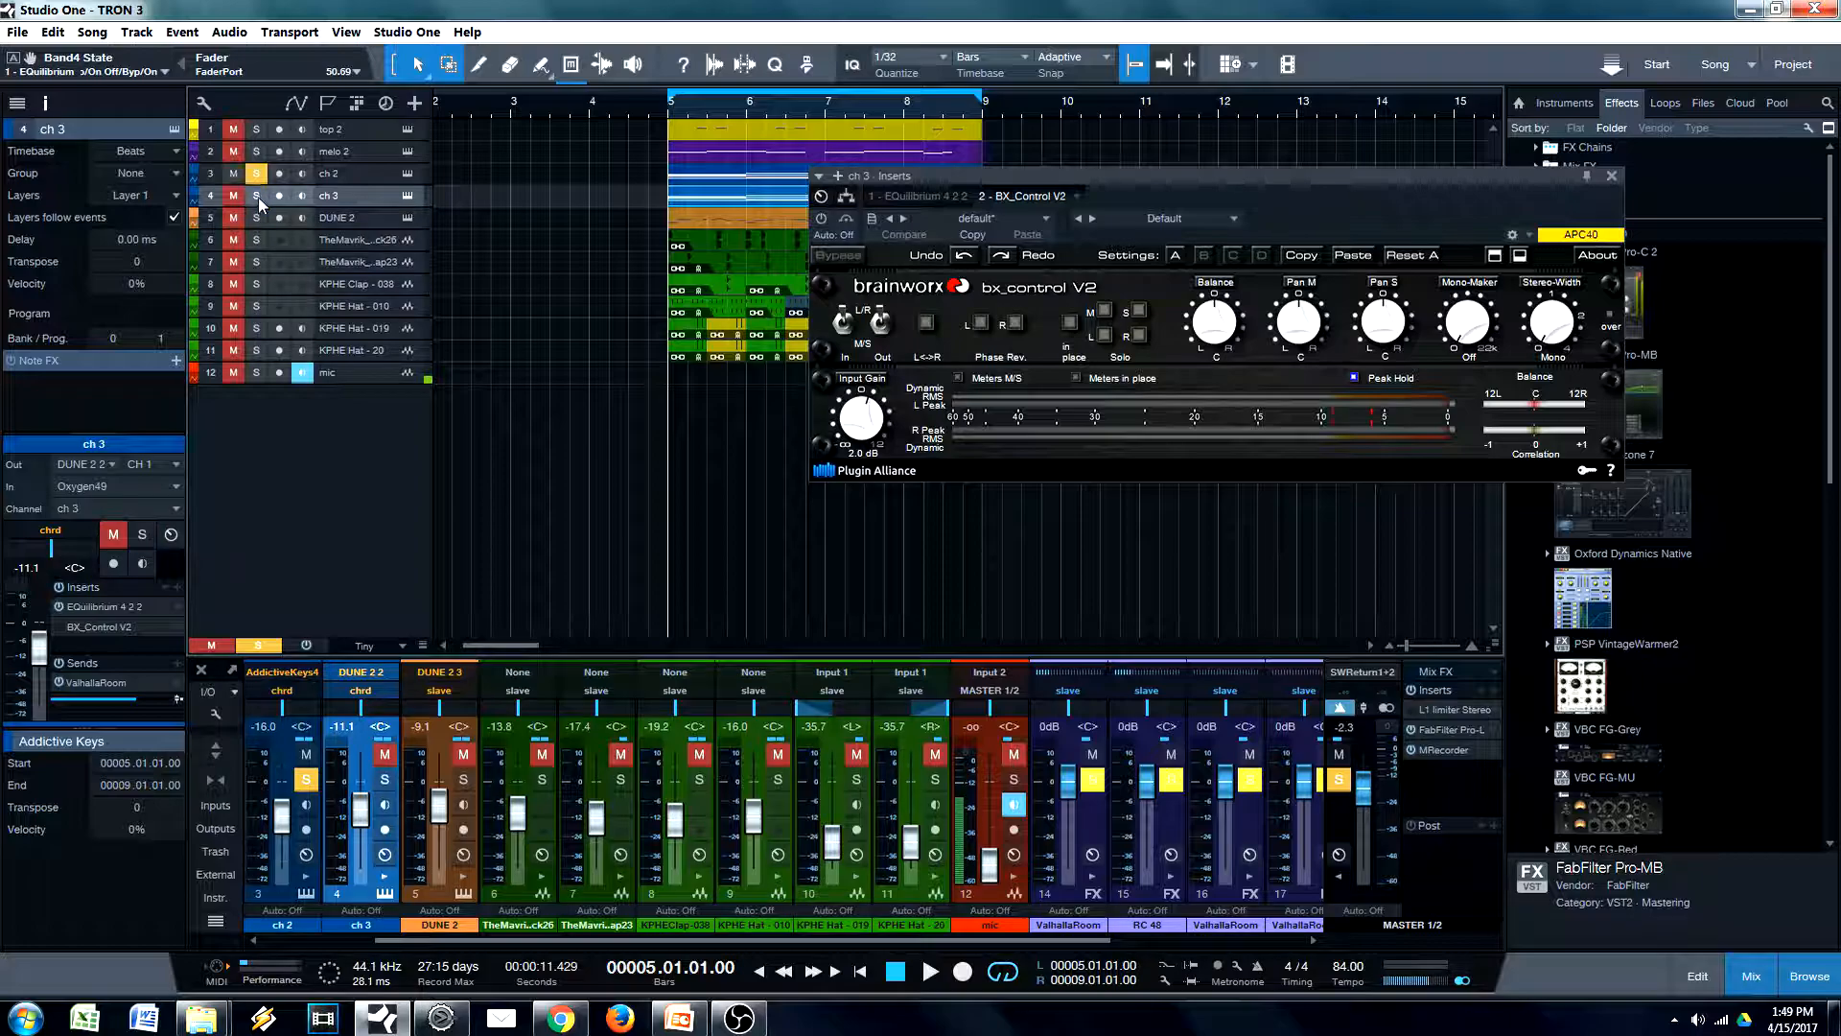
click(257, 174)
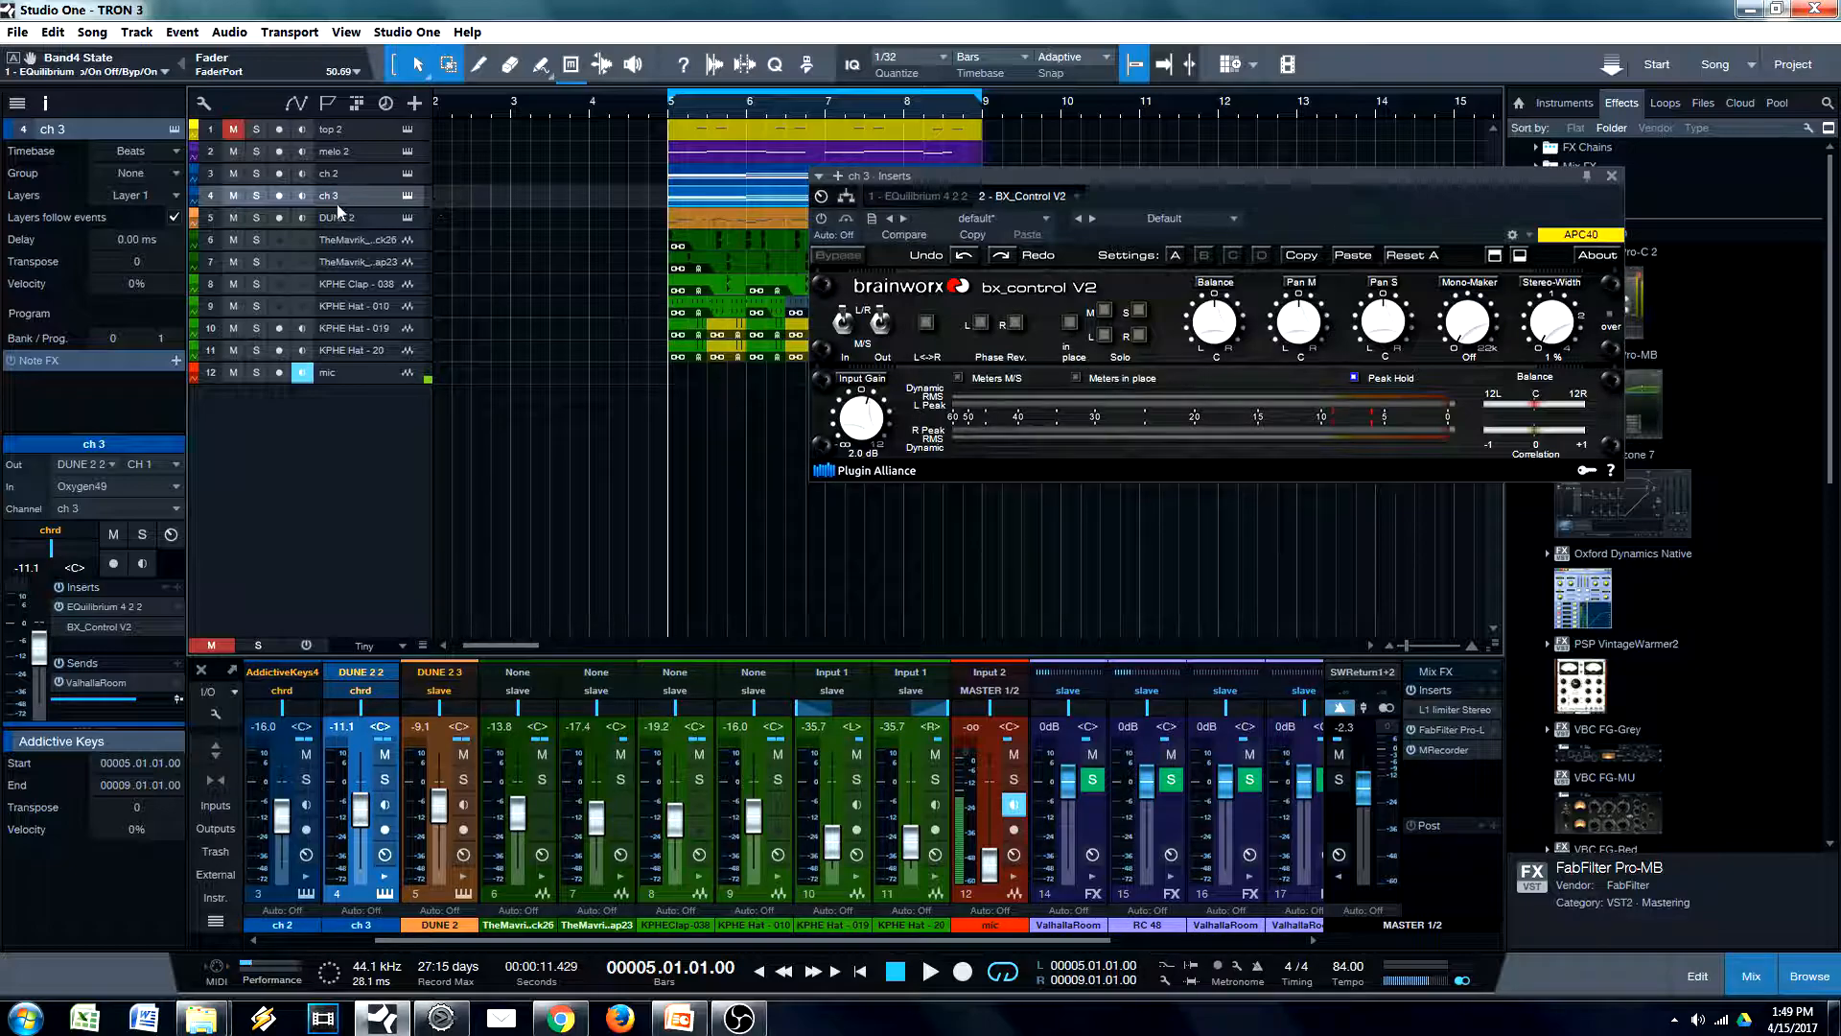
Play the full beat without BX_Control V2 on ch 3, and activate the plug-in during playback
key(alt)
drag(1356, 227, 1253, 213)
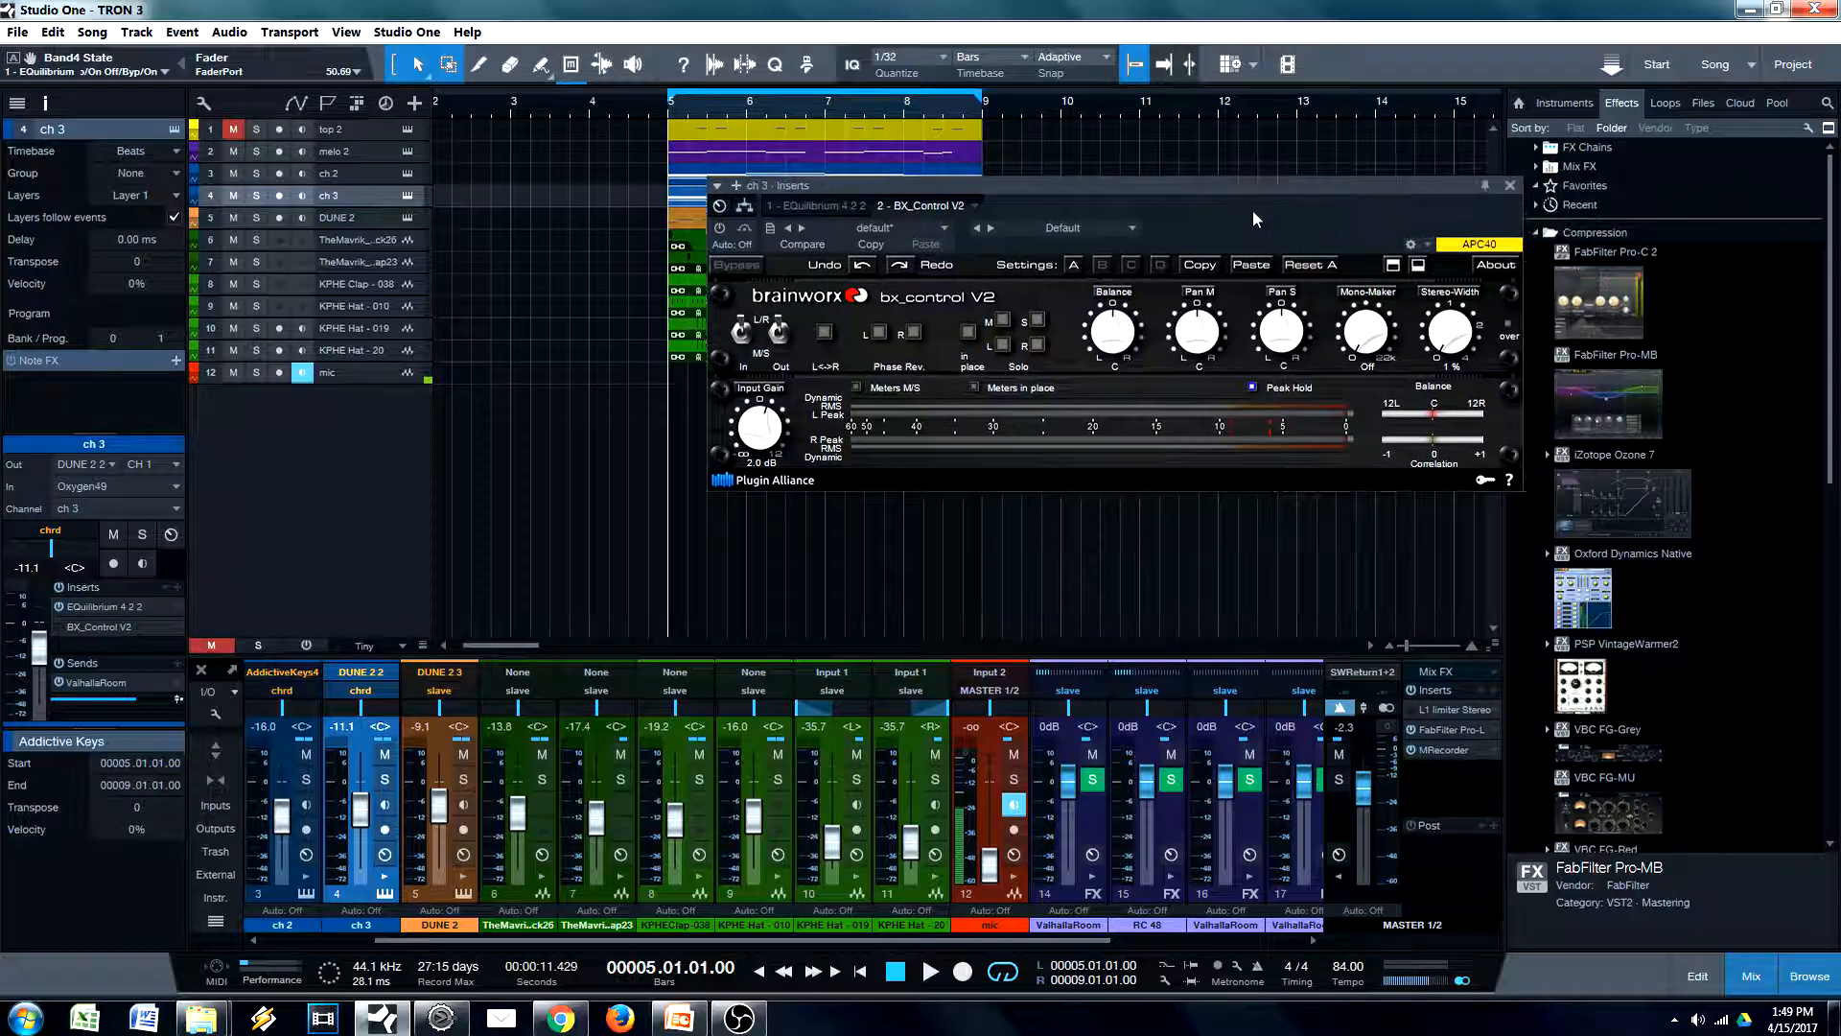
click(1509, 186)
key(space)
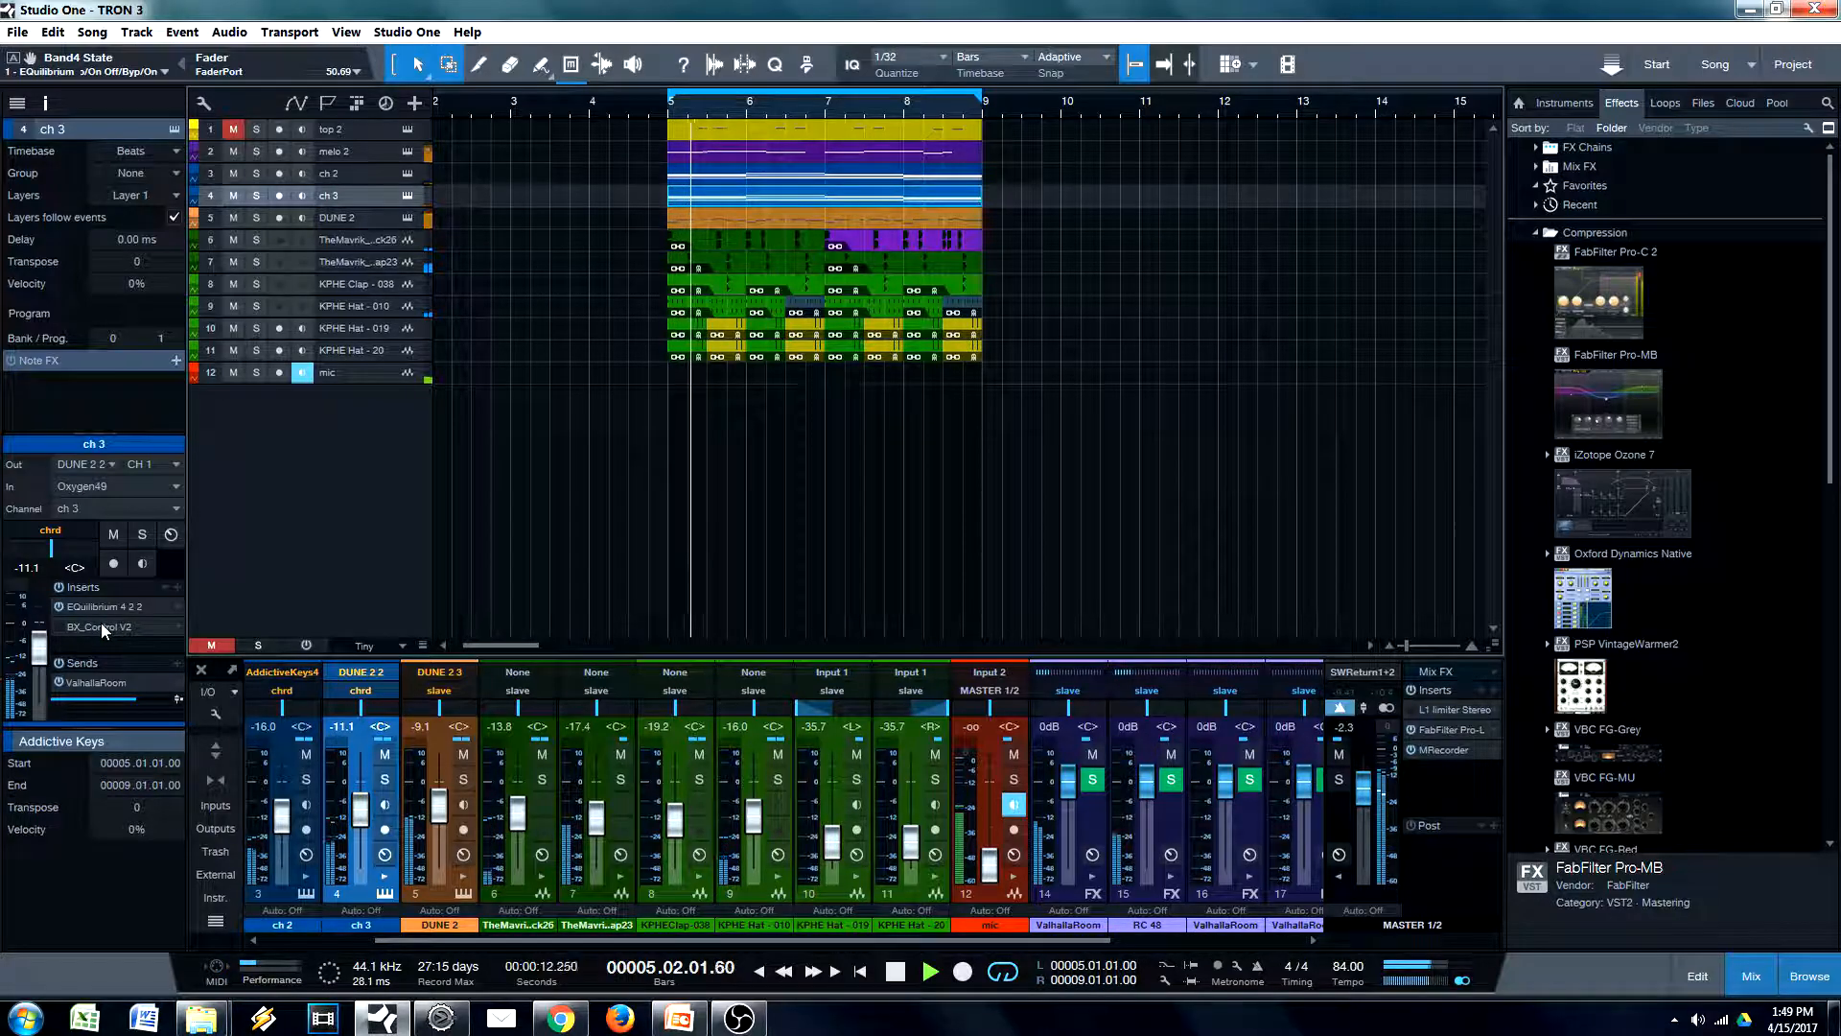
click(101, 625)
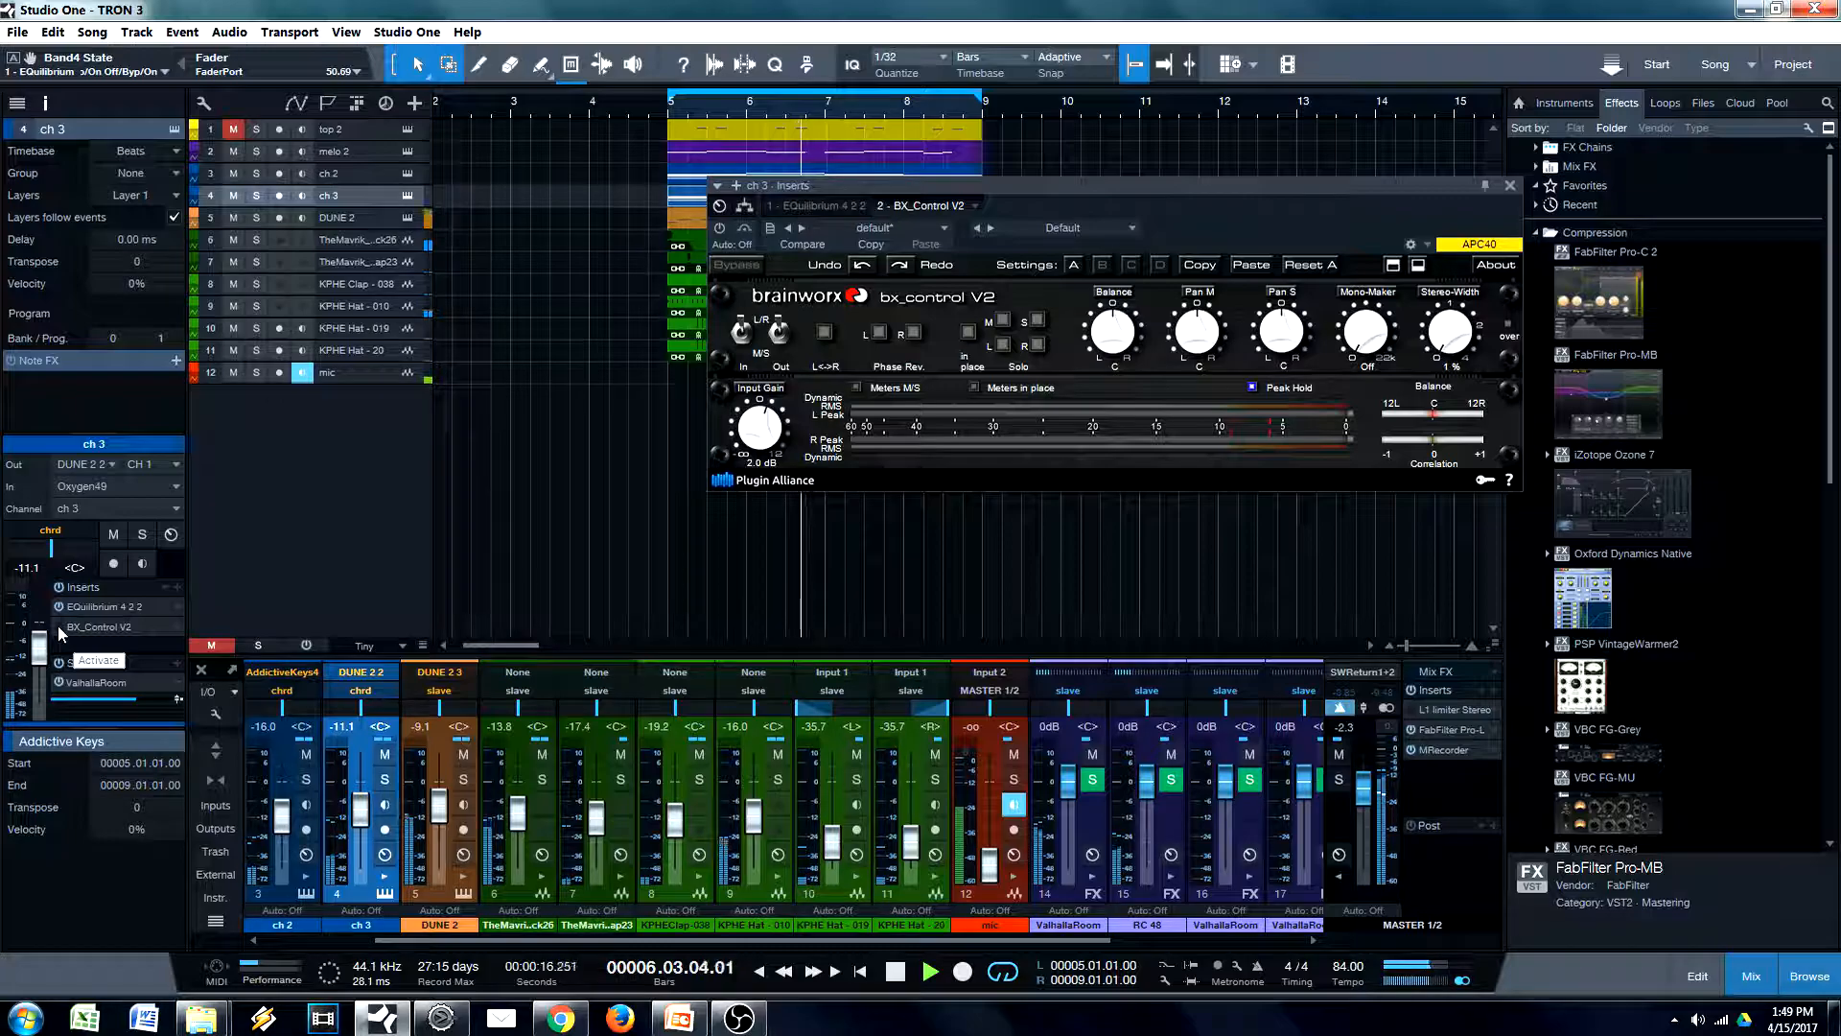
click(58, 626)
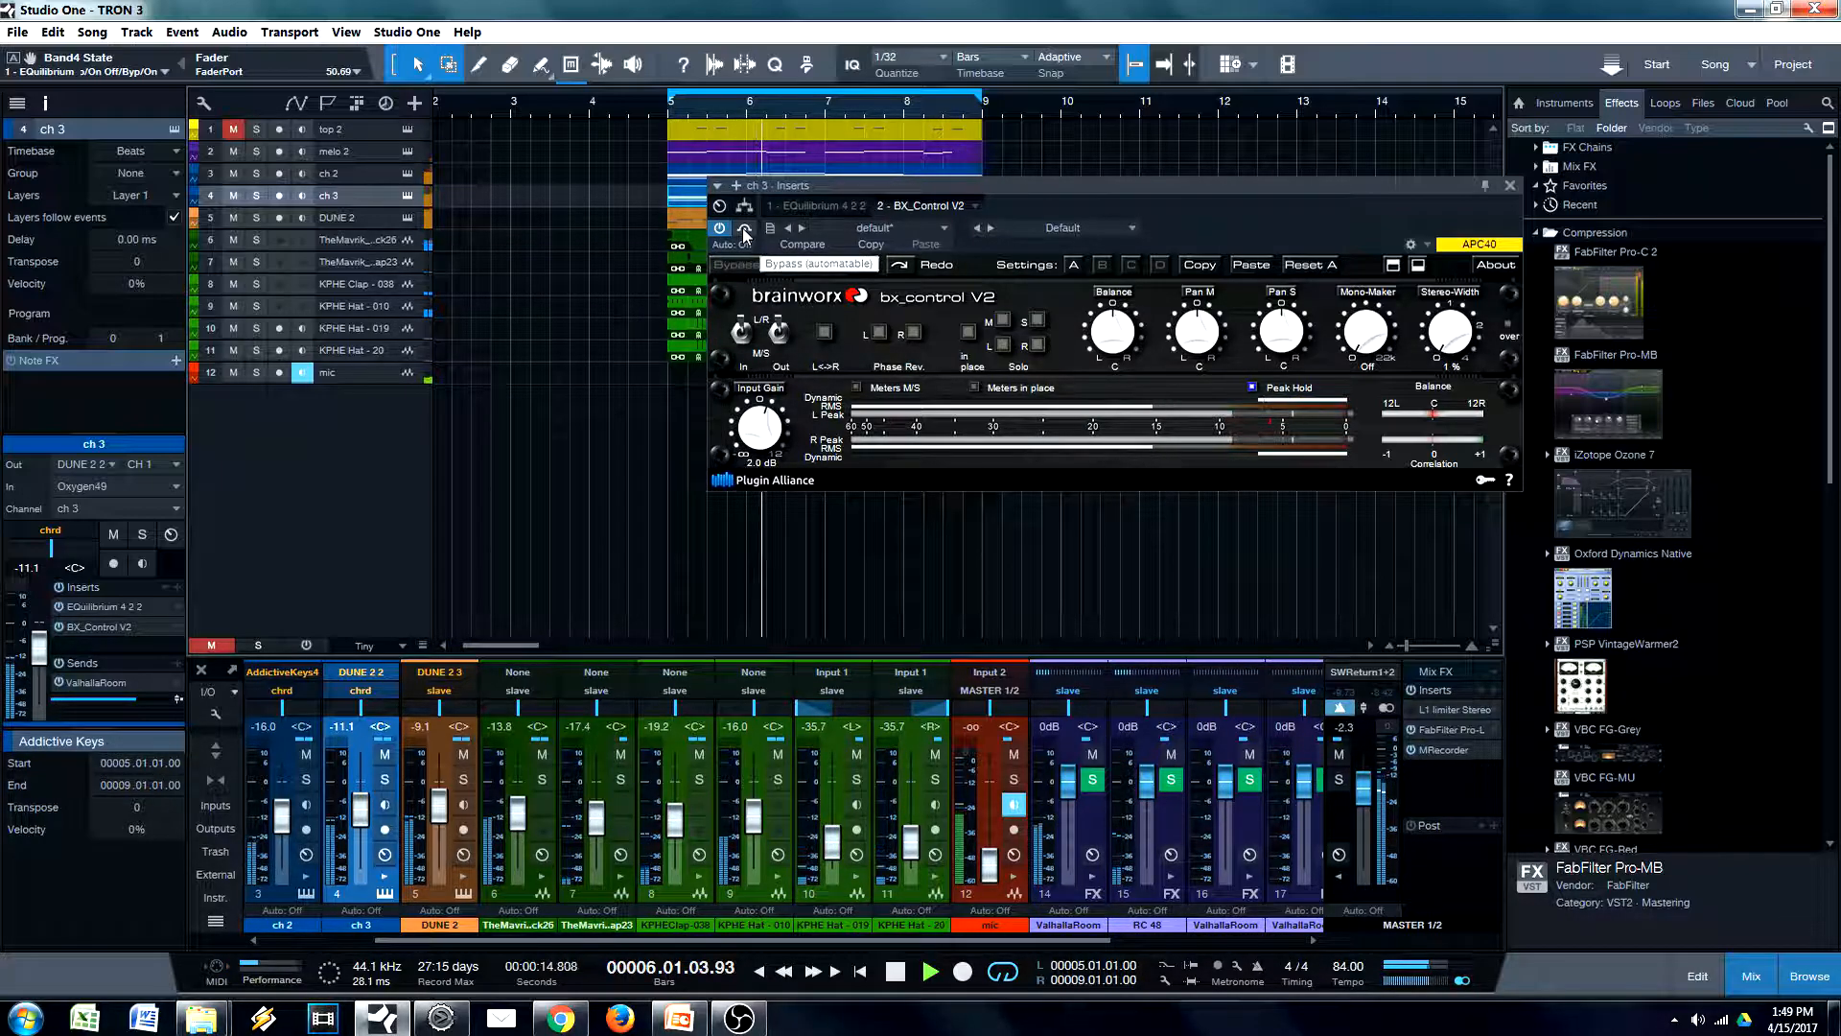
Compare ch 3 with BX_Control V2 bypassed and active, set its input gain to 1.6 dB, and close the plug-in
click(744, 230)
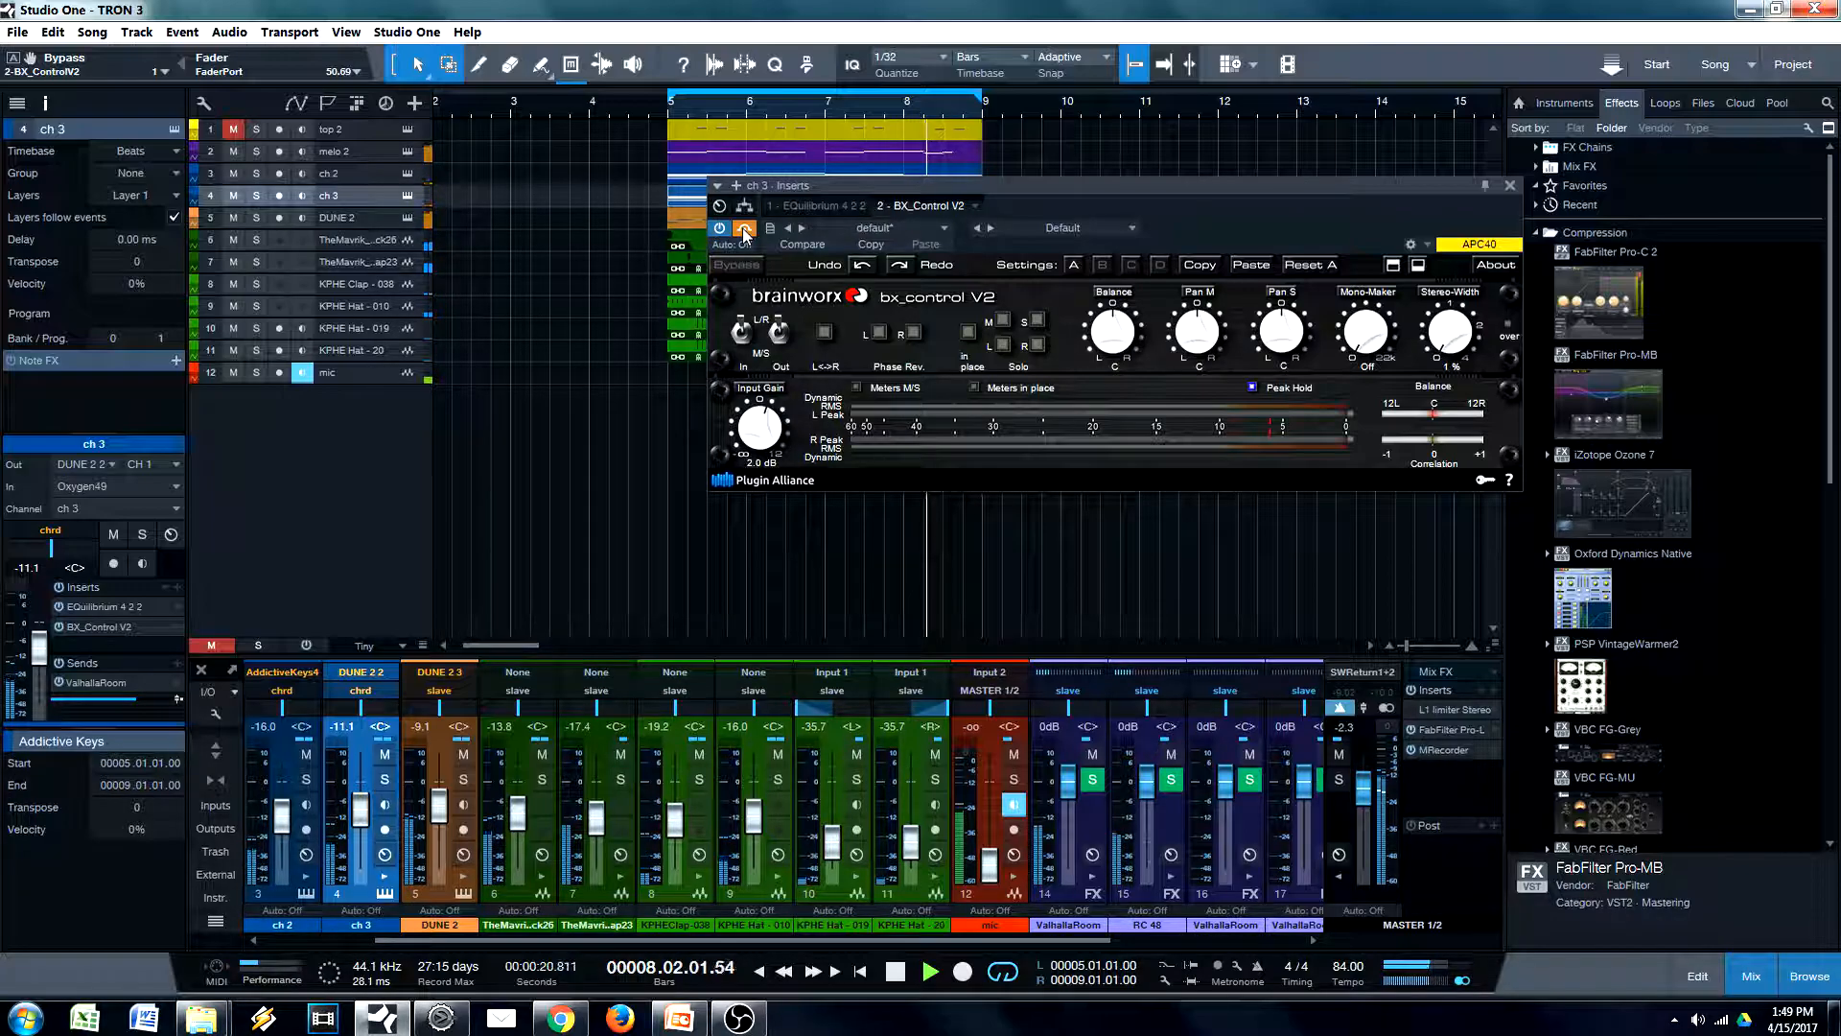
click(744, 230)
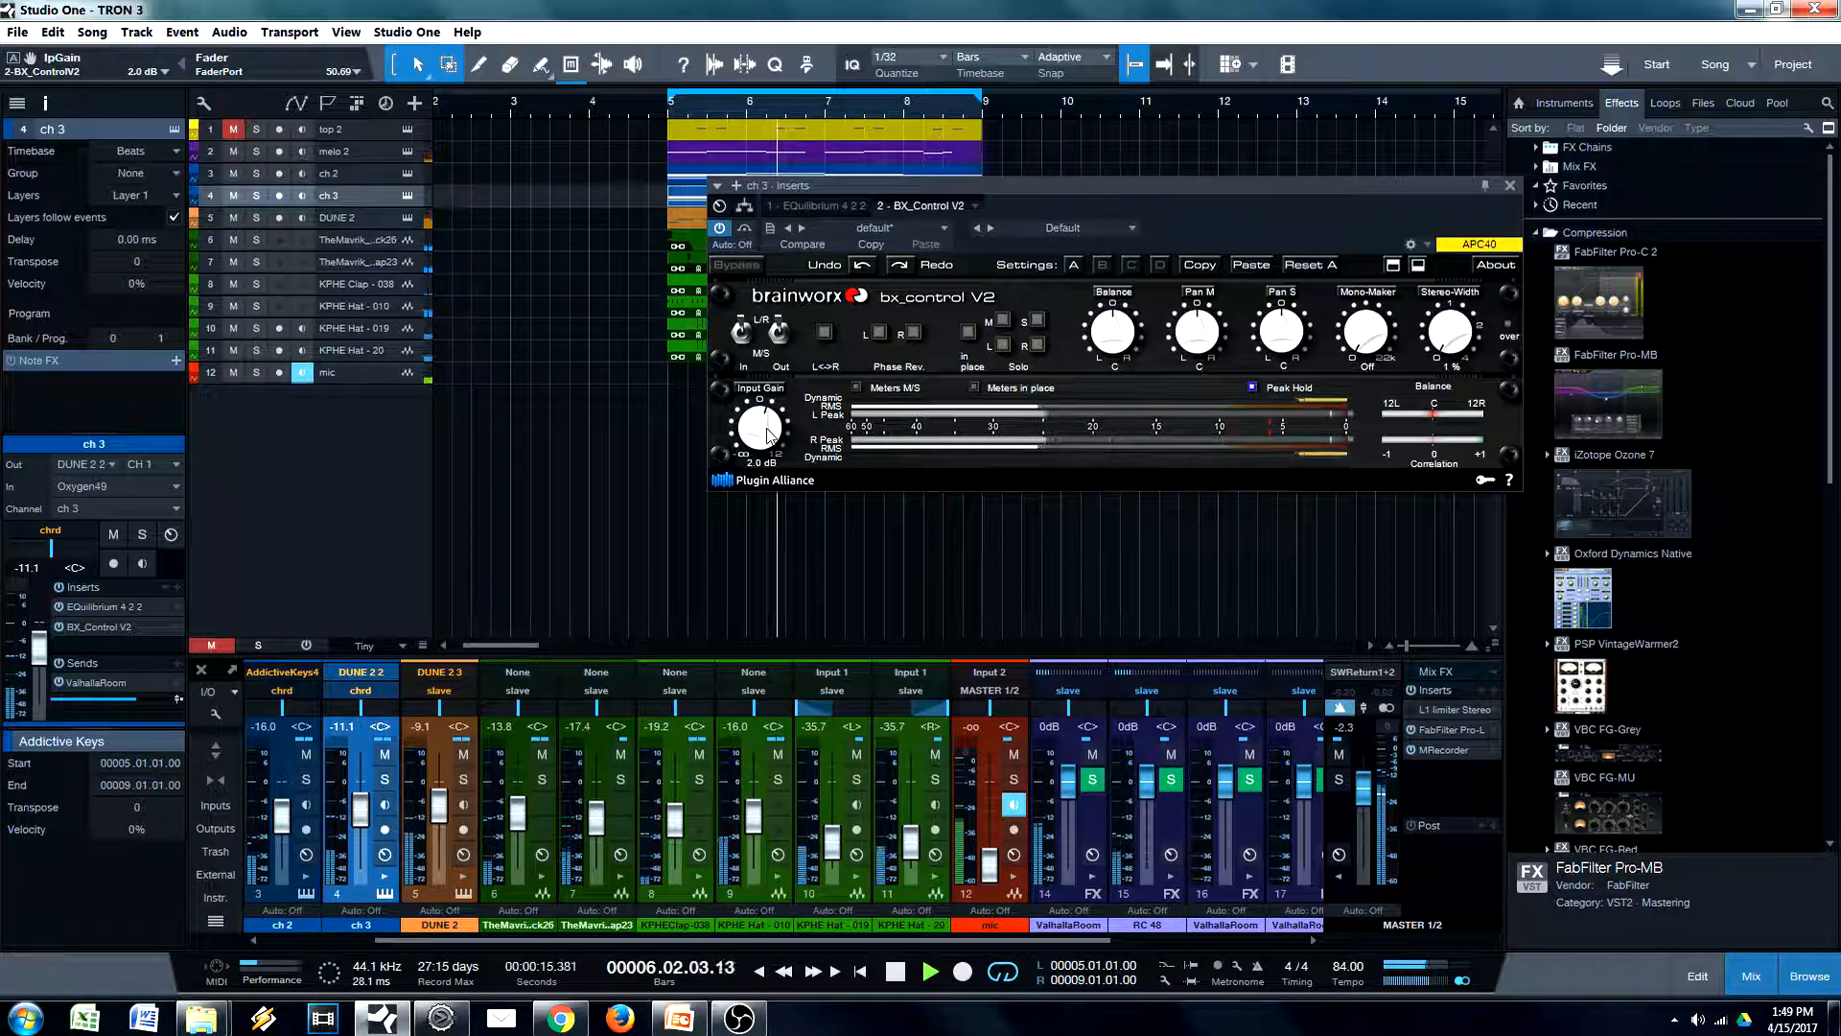
scroll(768, 428, down, 2)
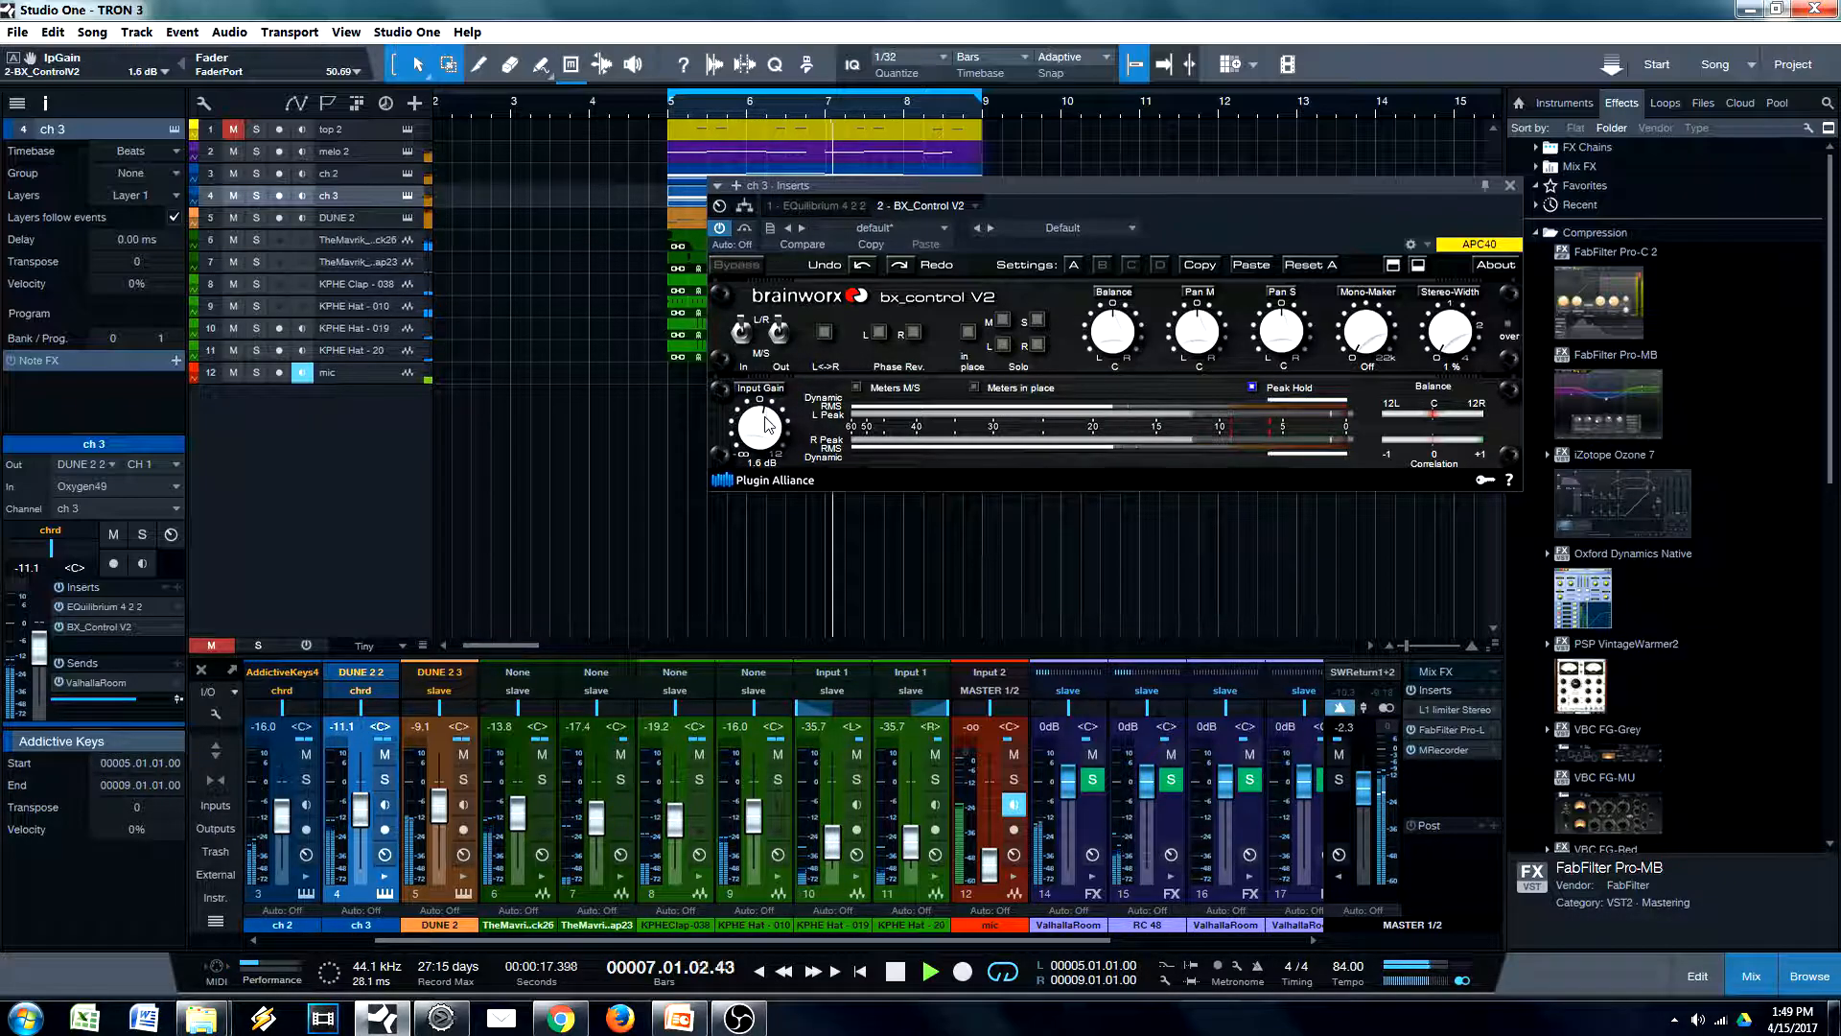
key(space)
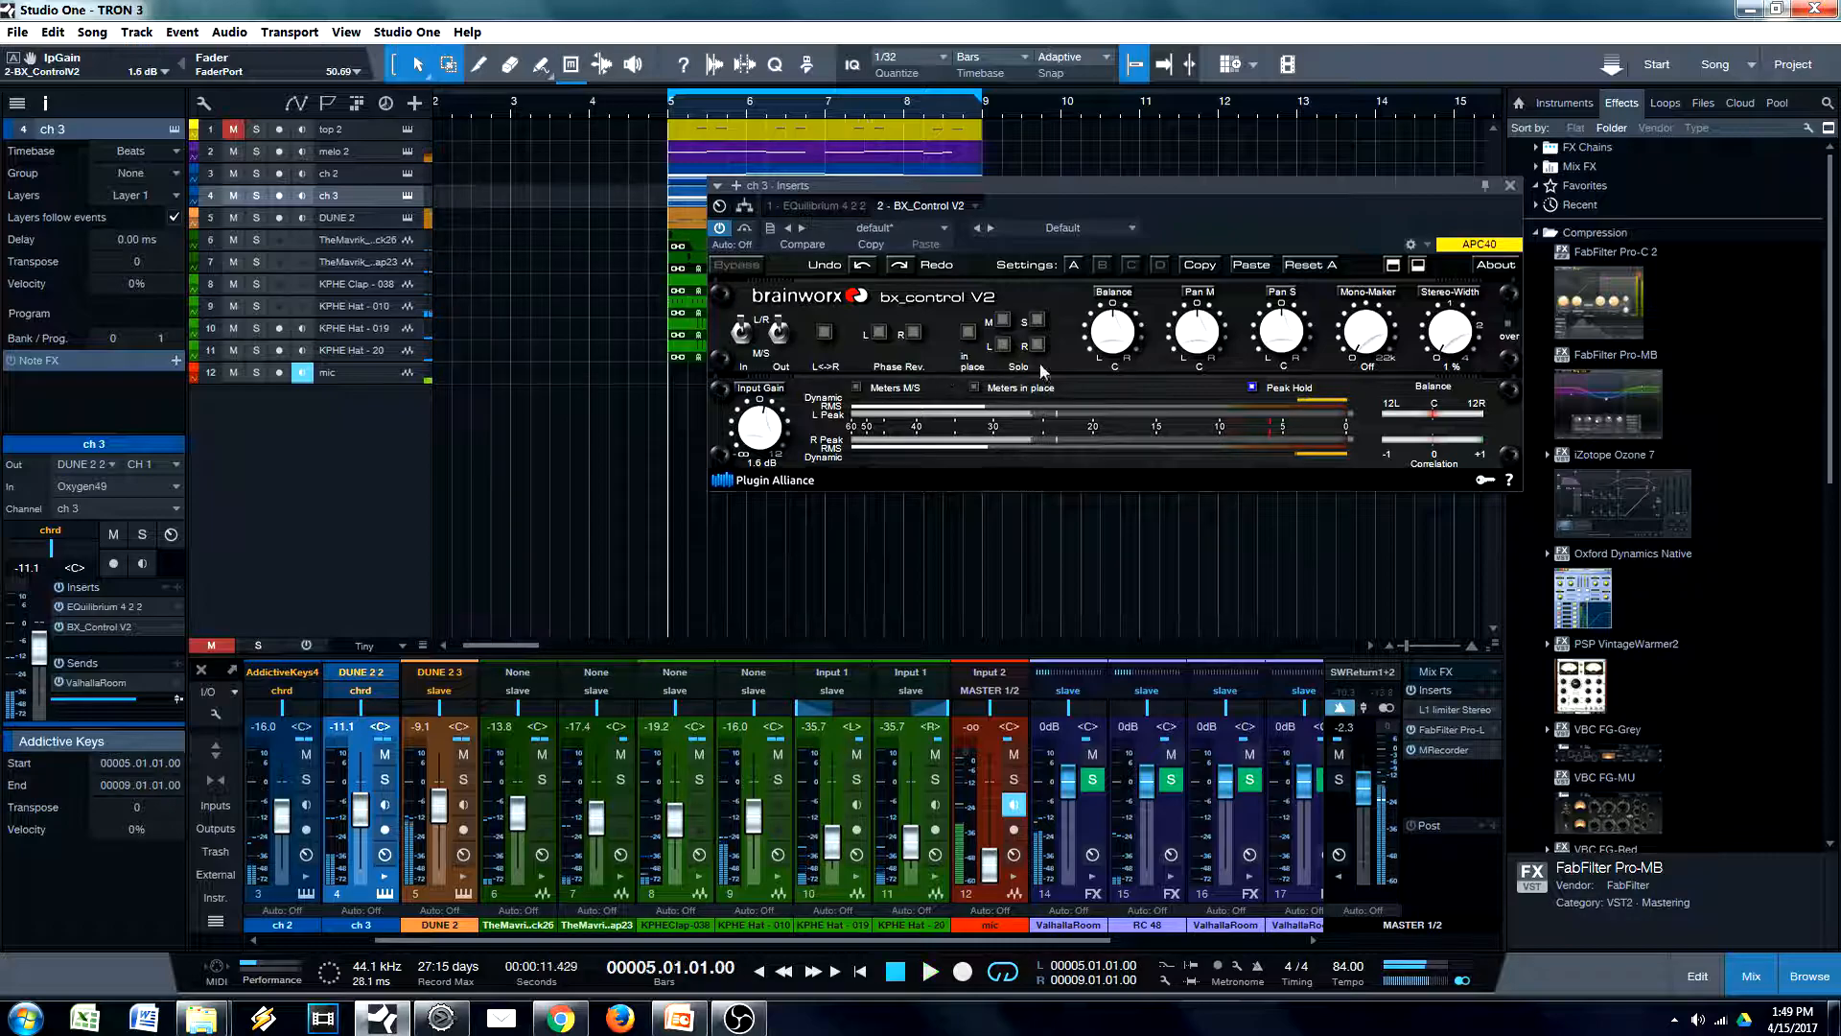
click(1510, 186)
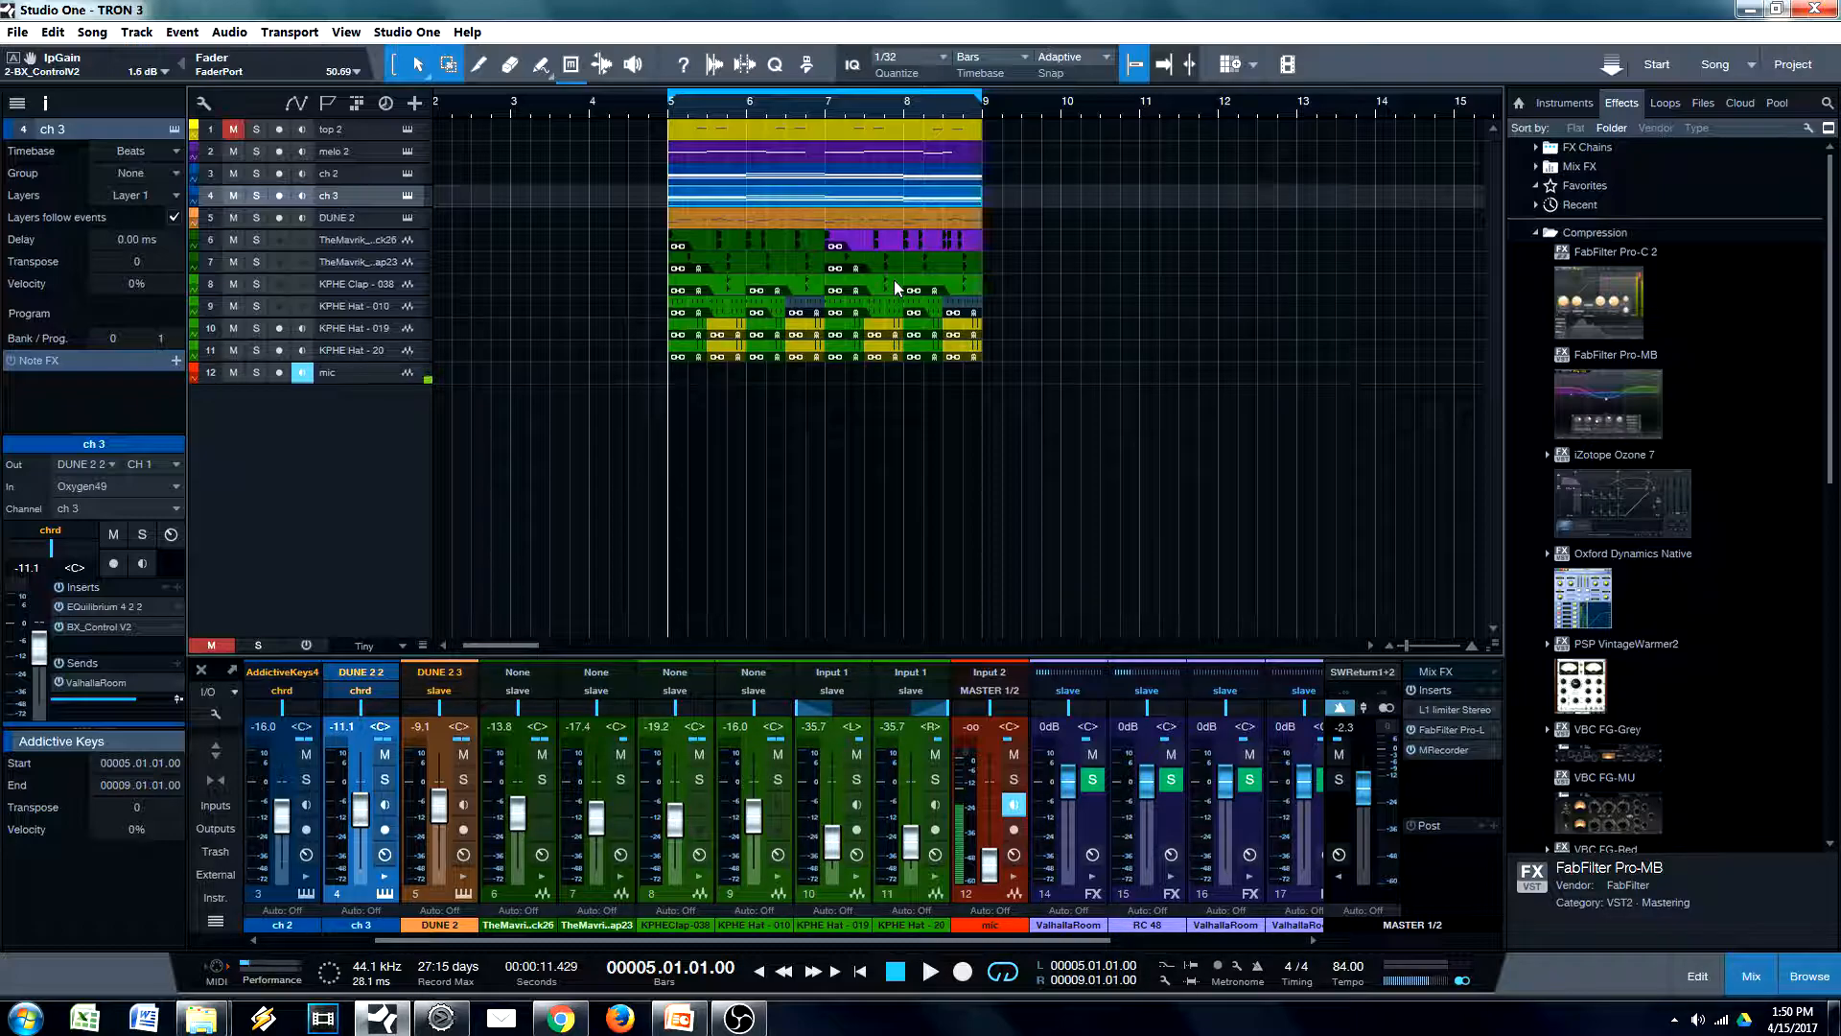
Select the DUNE 2 track and listen to a short part of the mix
click(372, 216)
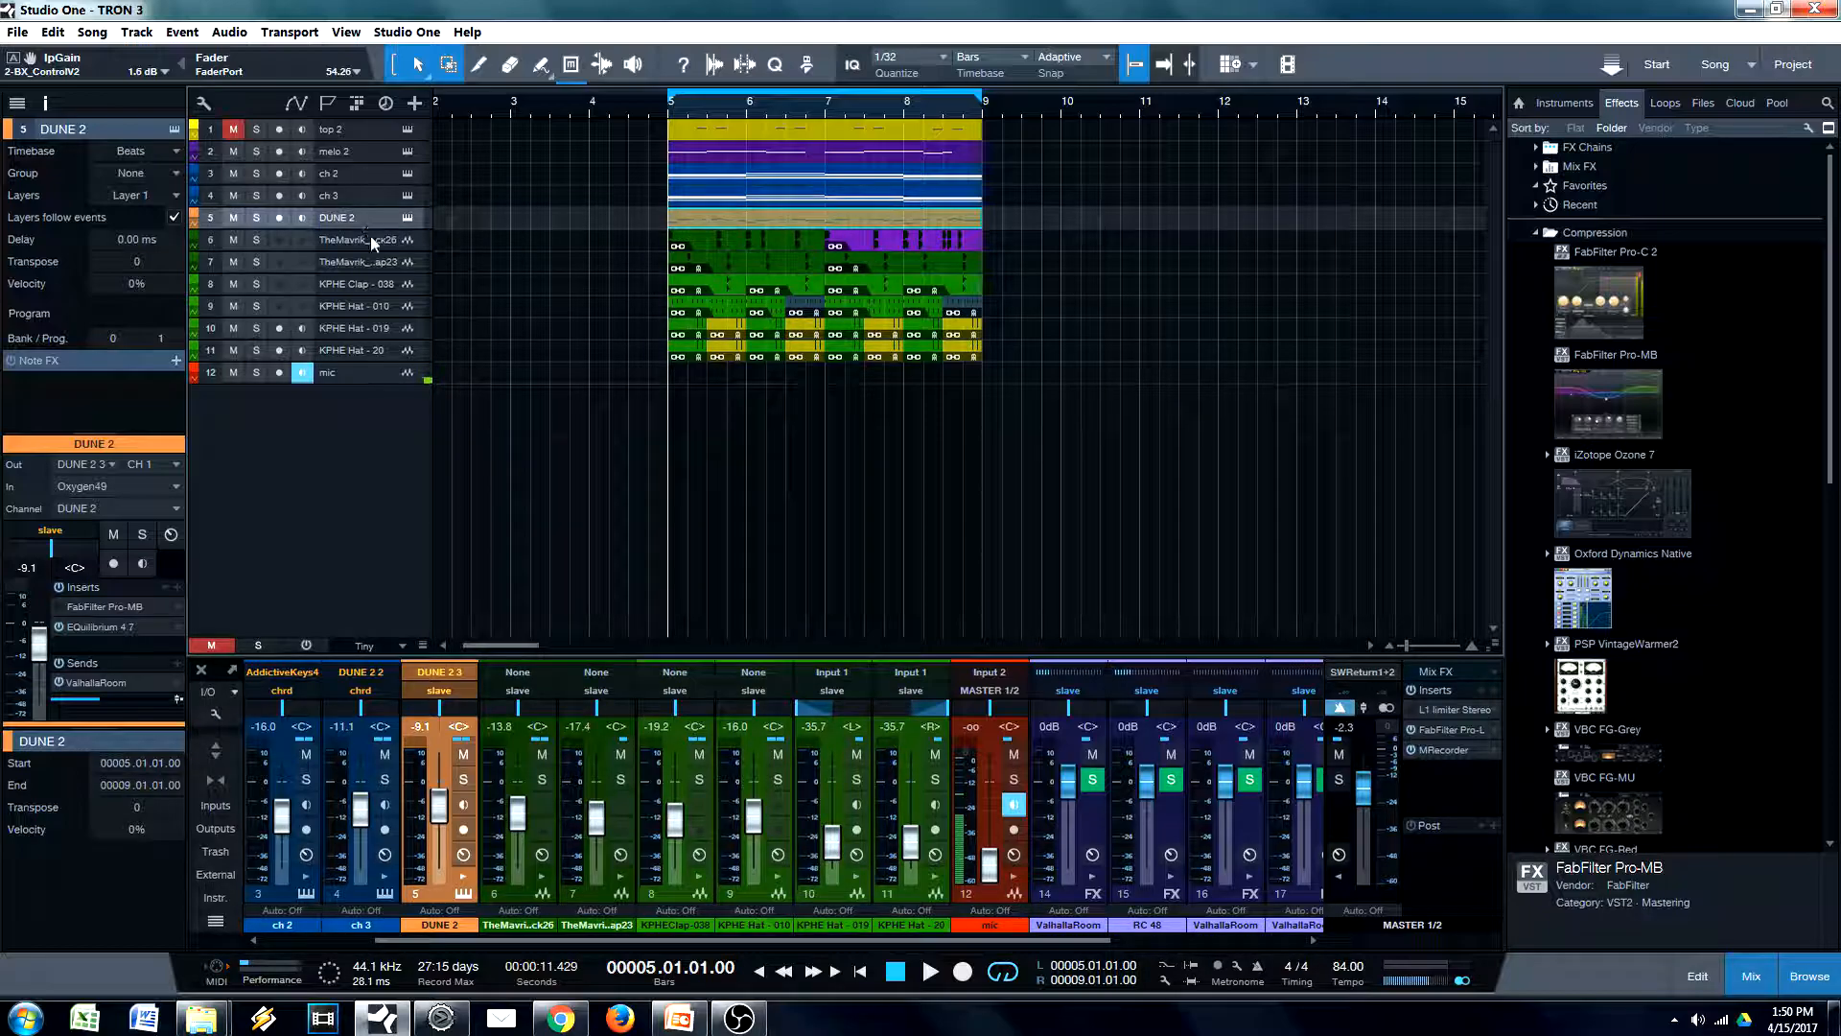
key(space)
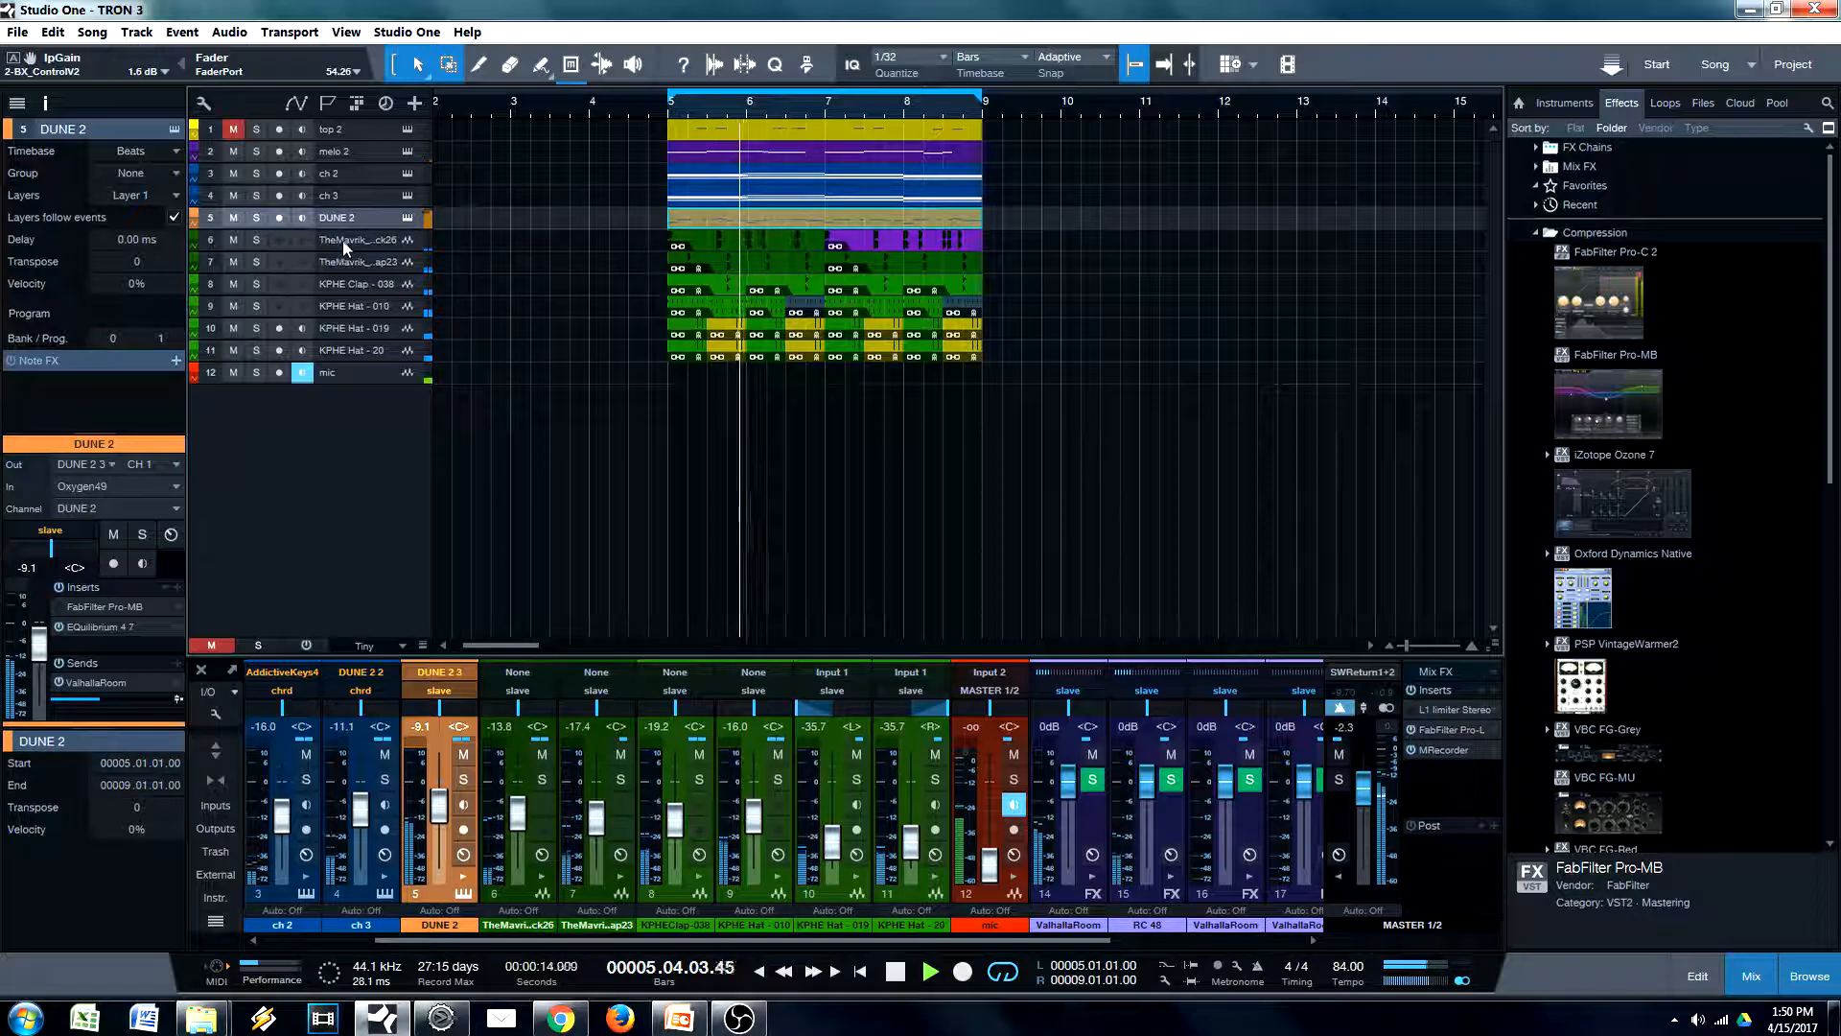
key(space)
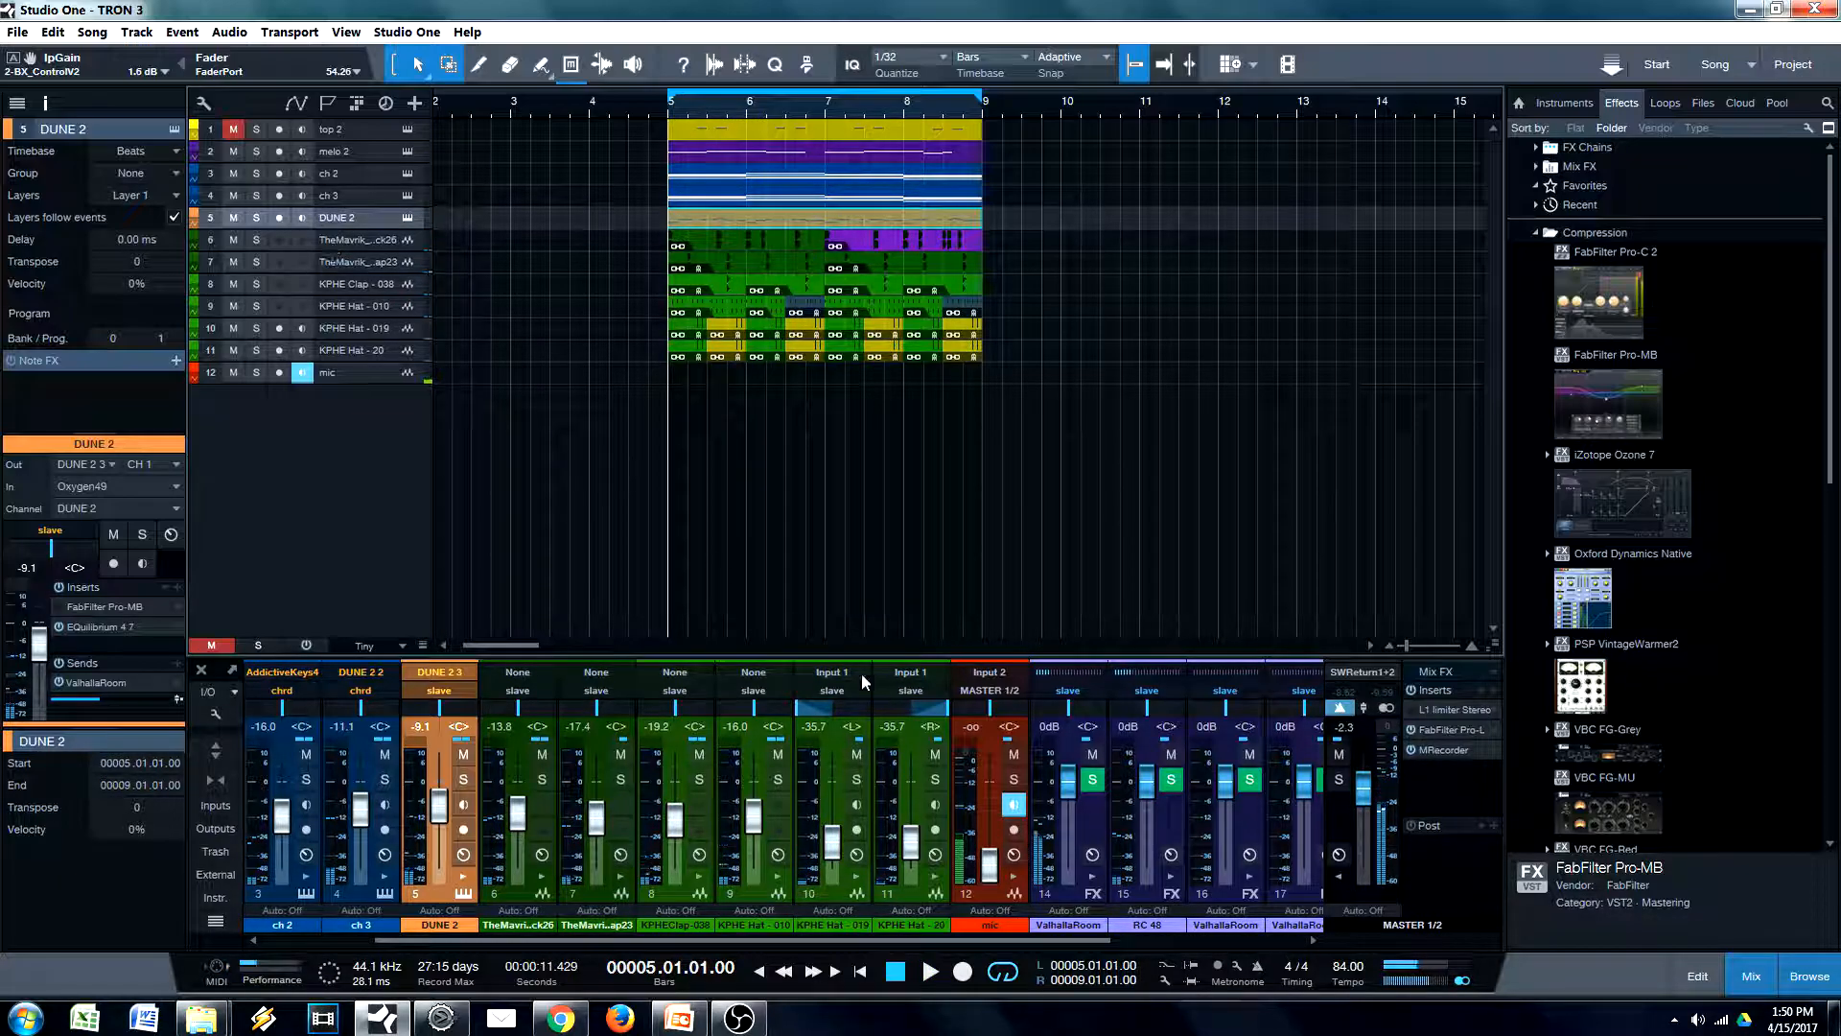
Insert the FabFilter Pro-C 2 compressor after EQuilibrium on the chrd bus
drag(525, 941, 739, 944)
click(1236, 689)
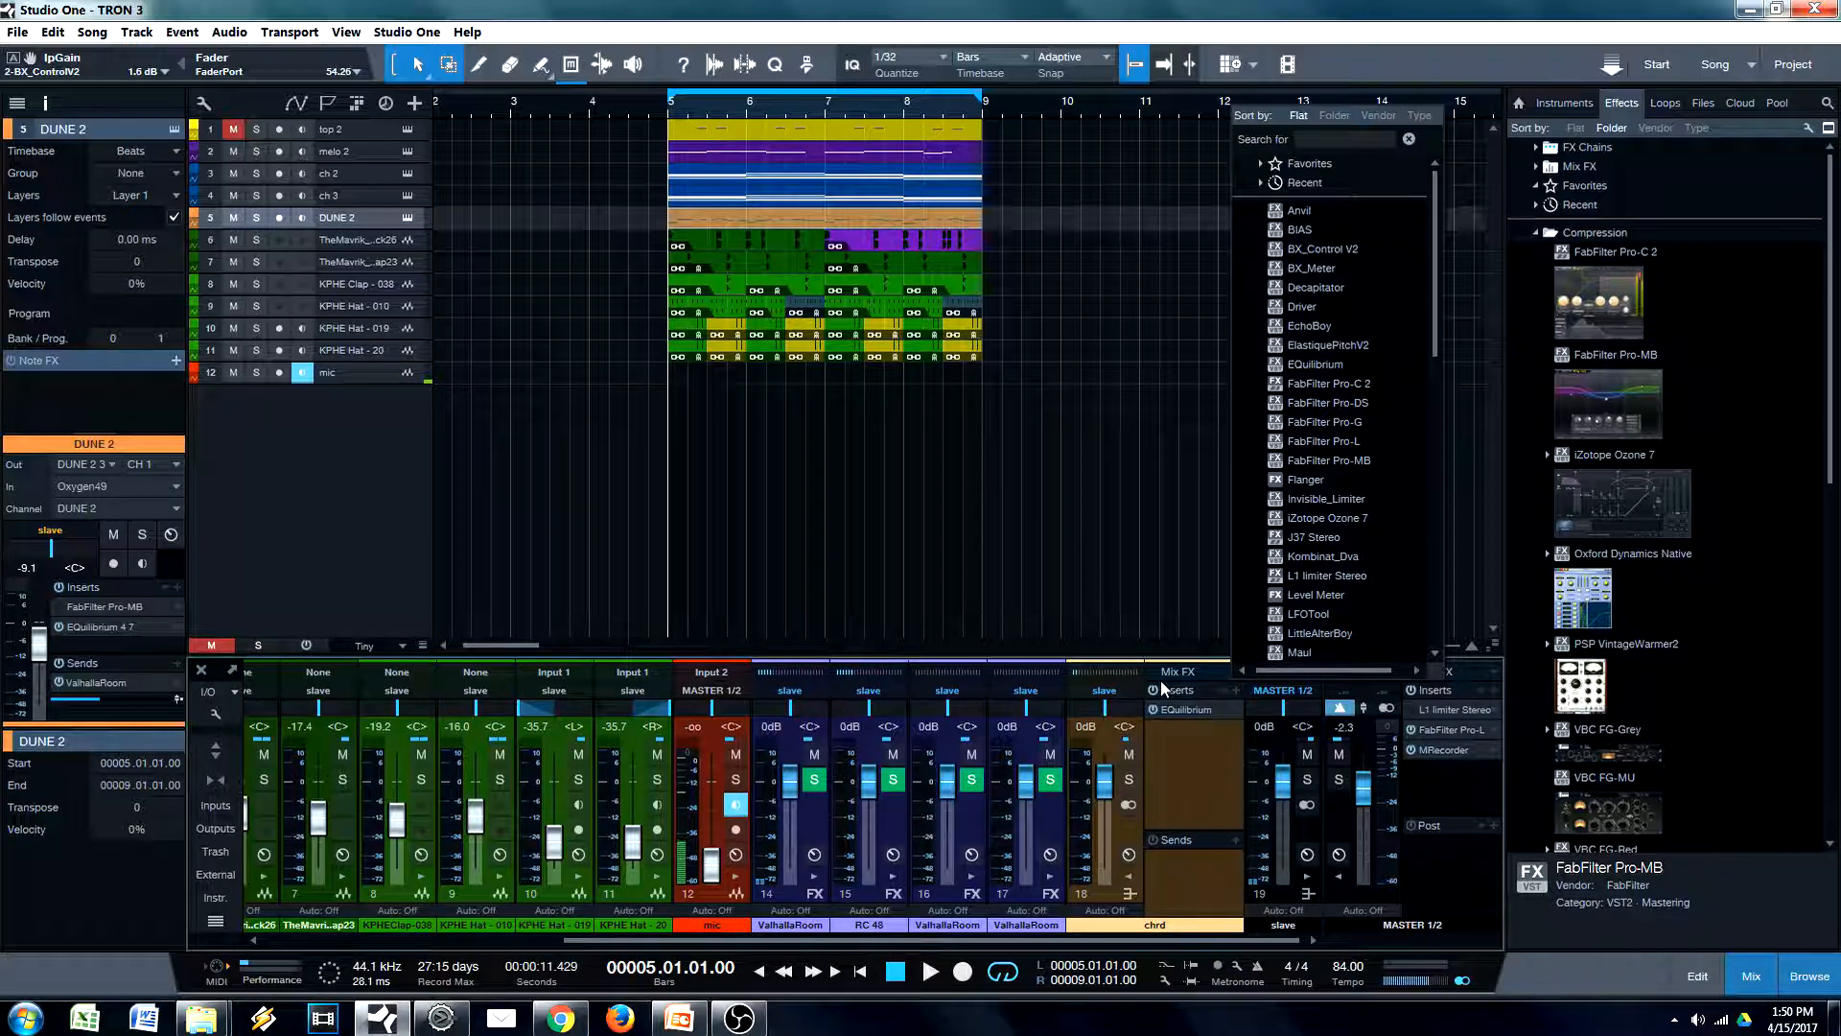
click(1339, 383)
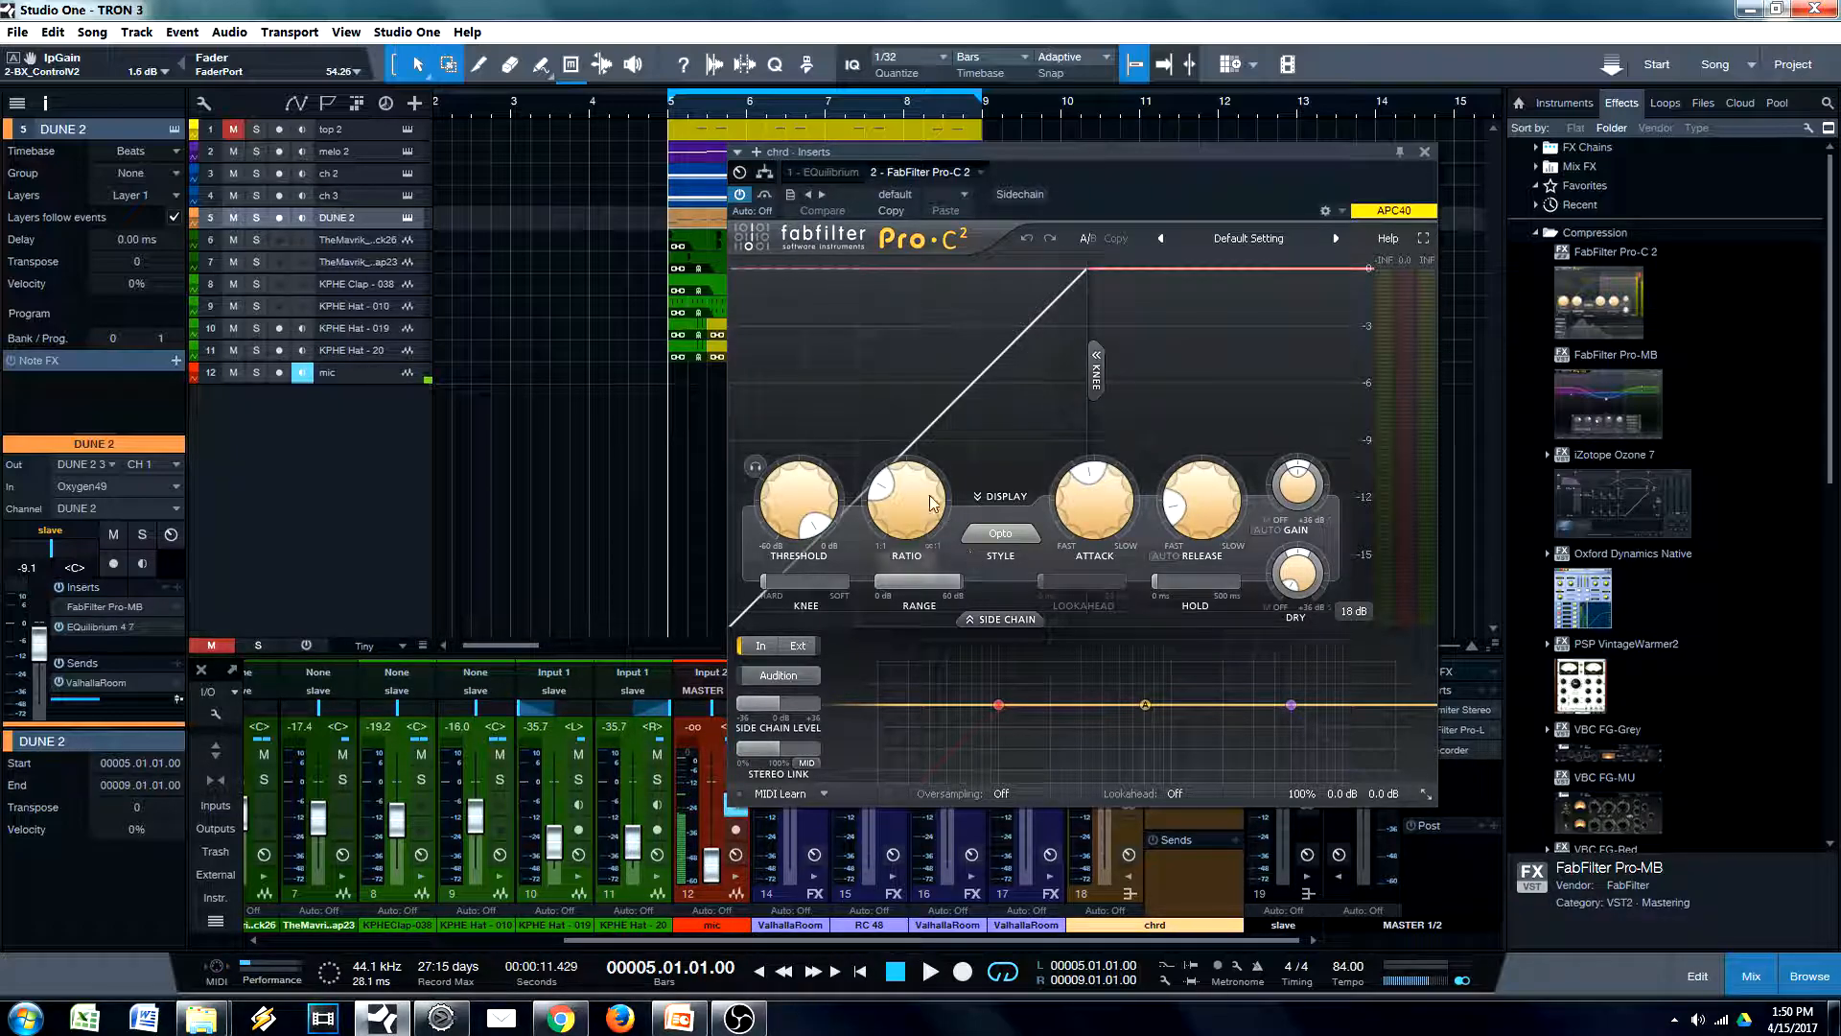
Tune the chrd compressor during playback with a -26.22 dB threshold, a higher ratio and a release of about 35.1 ms
mouse_move(911, 487)
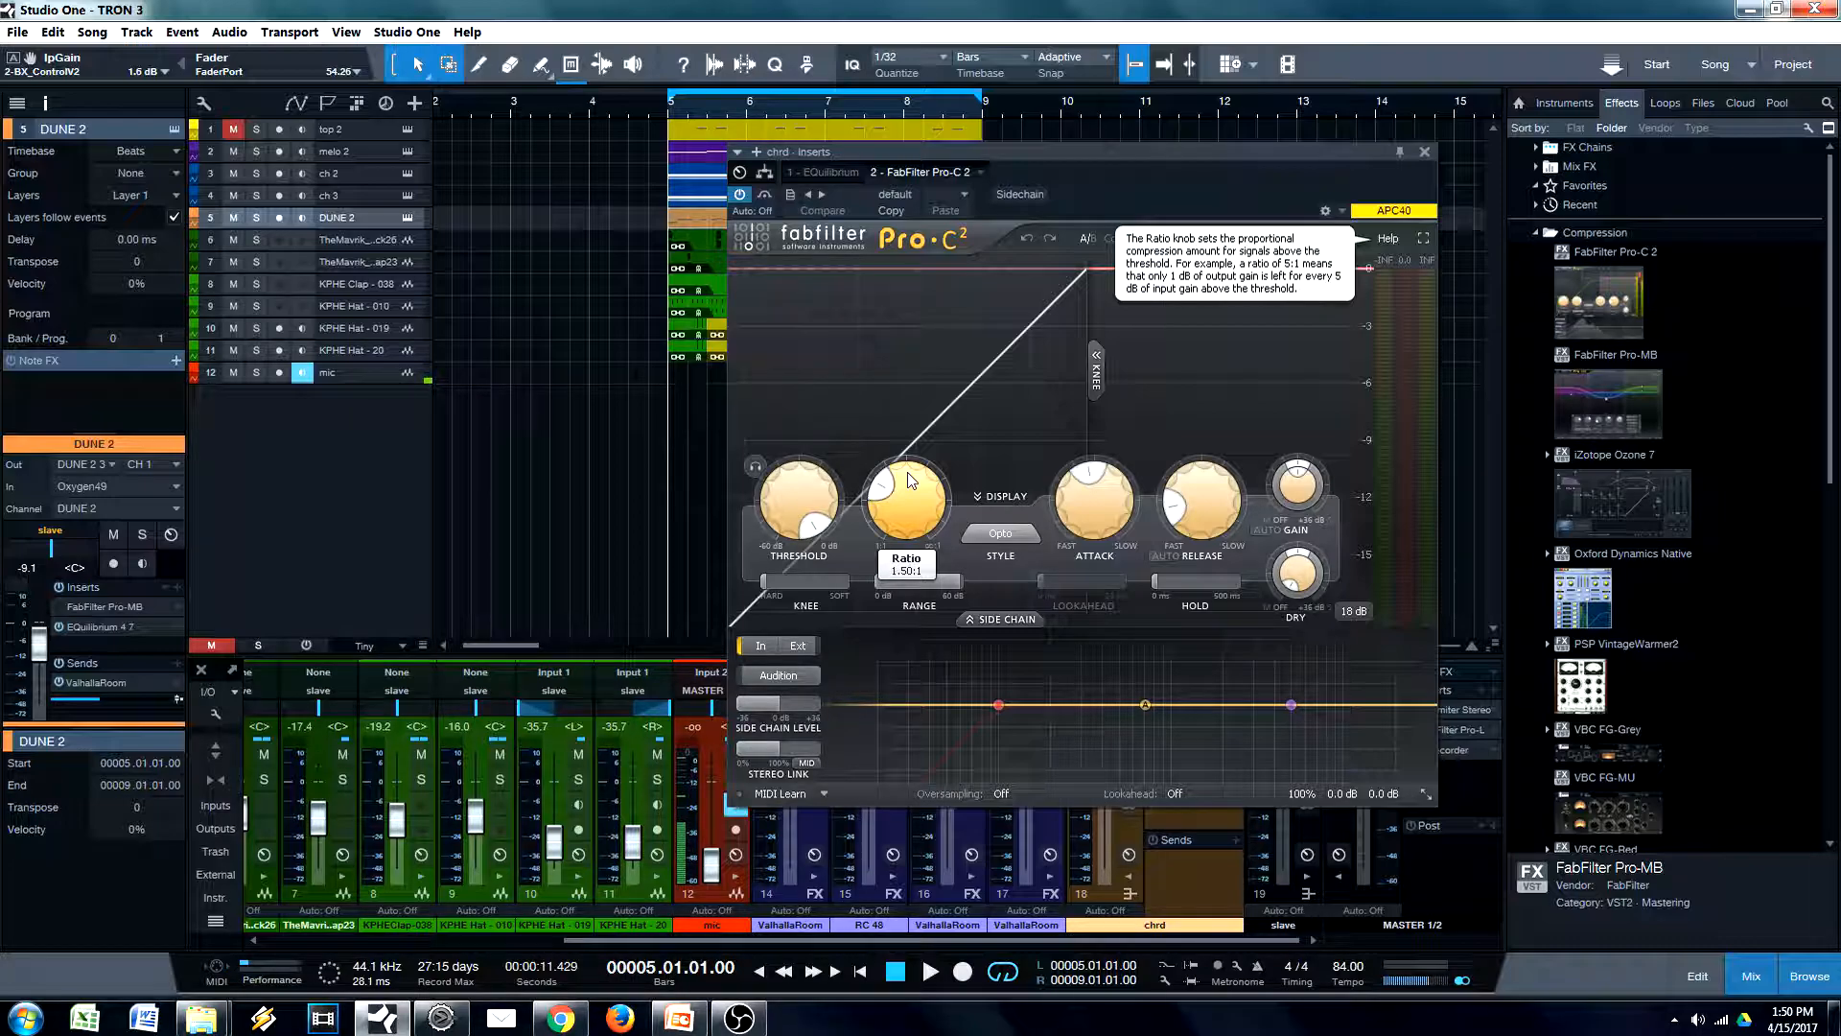
drag(784, 508, 783, 560)
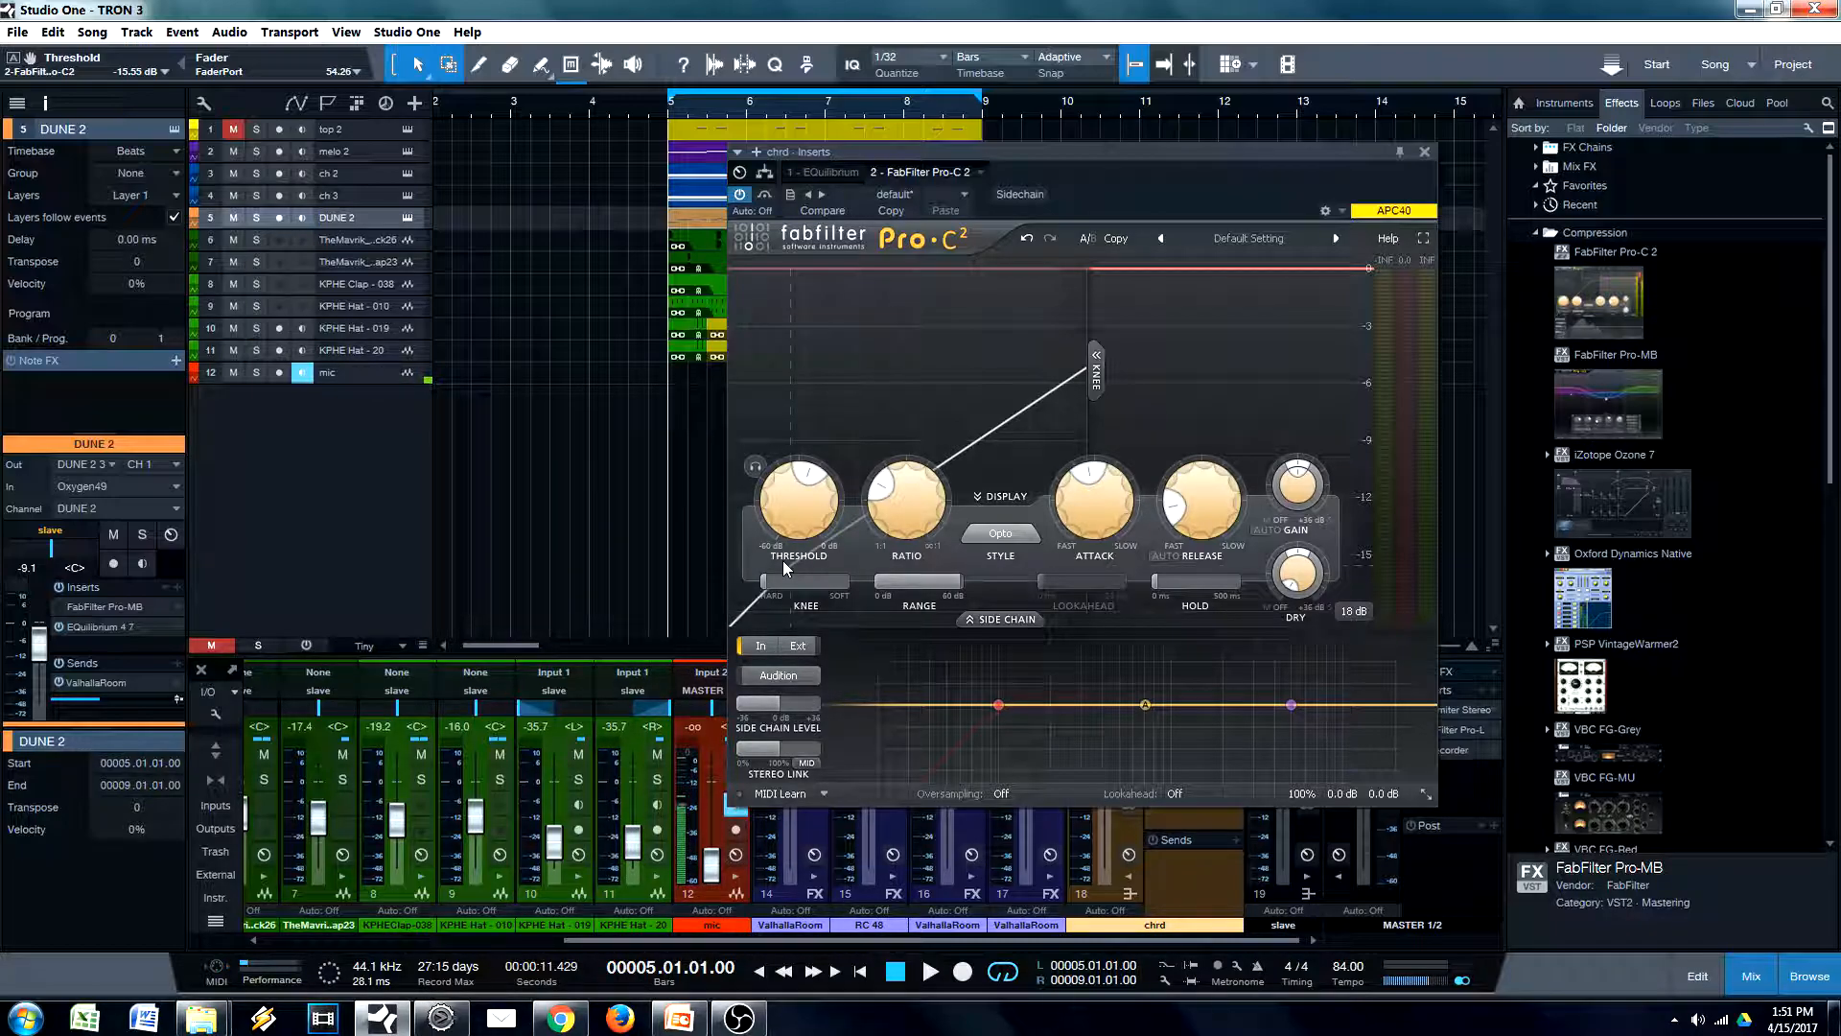
drag(1203, 180, 1384, 176)
click(729, 220)
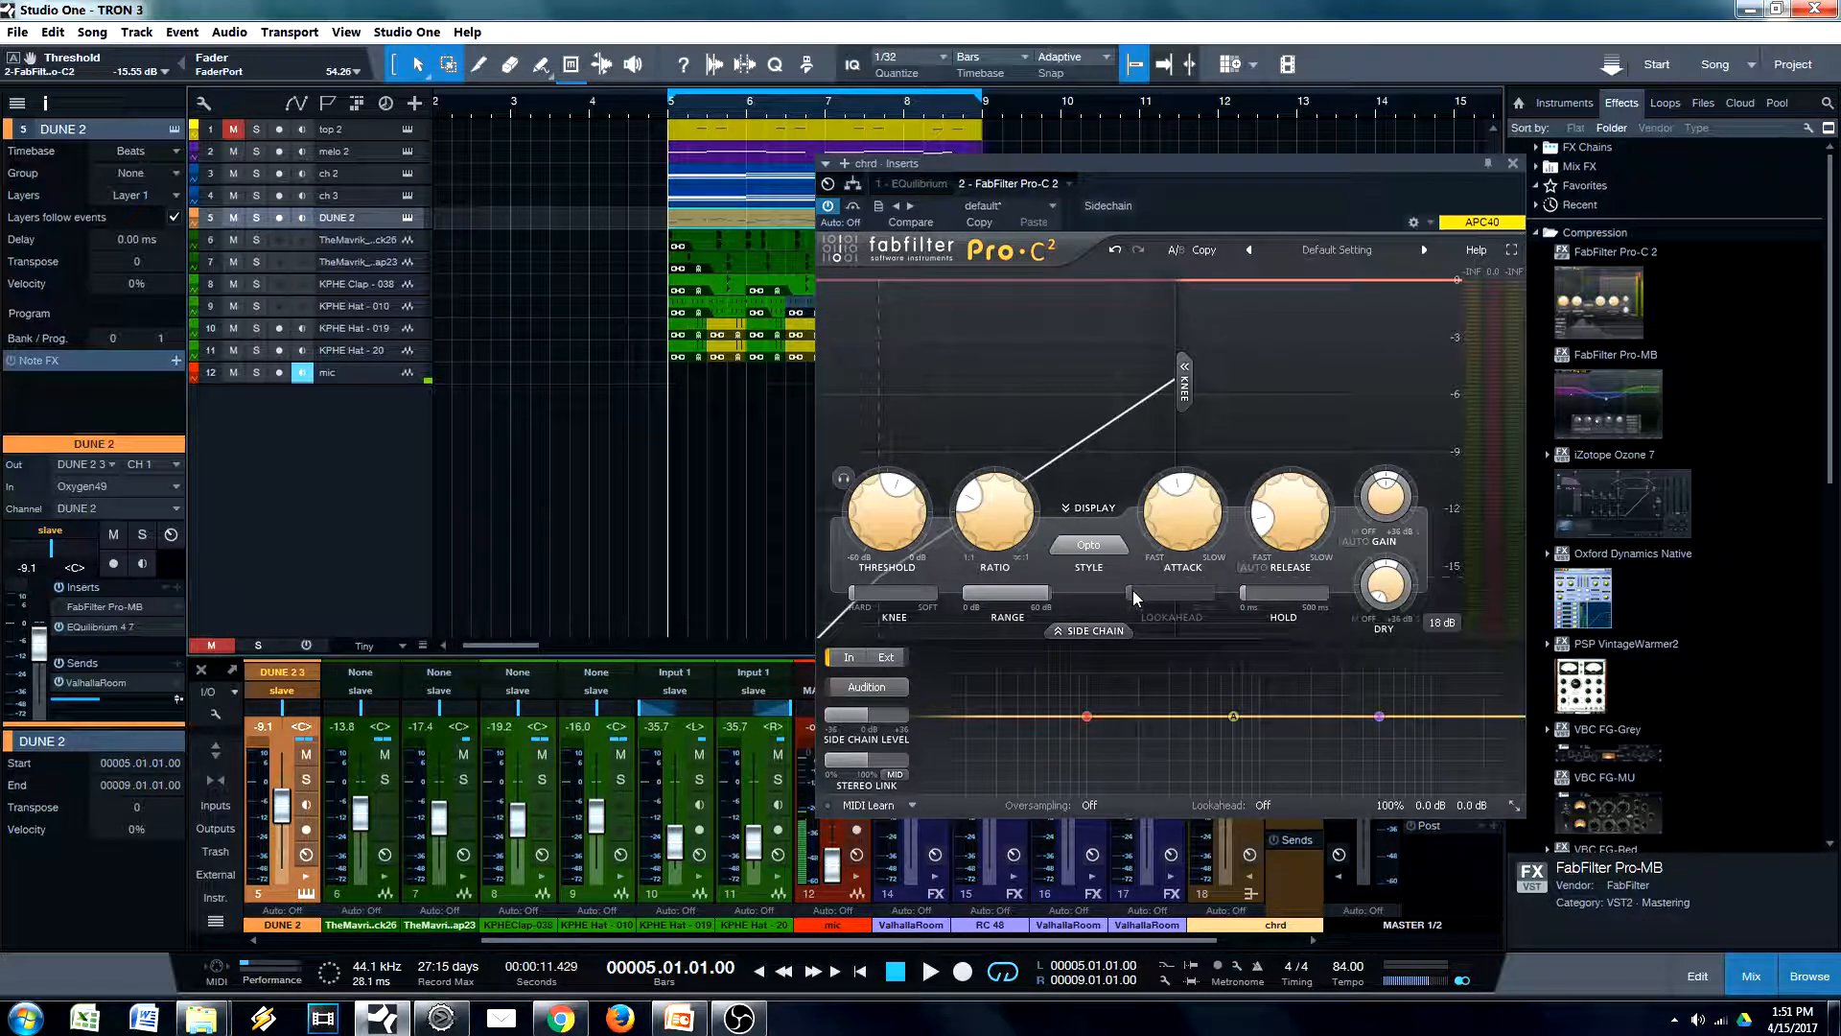
drag(897, 523, 897, 528)
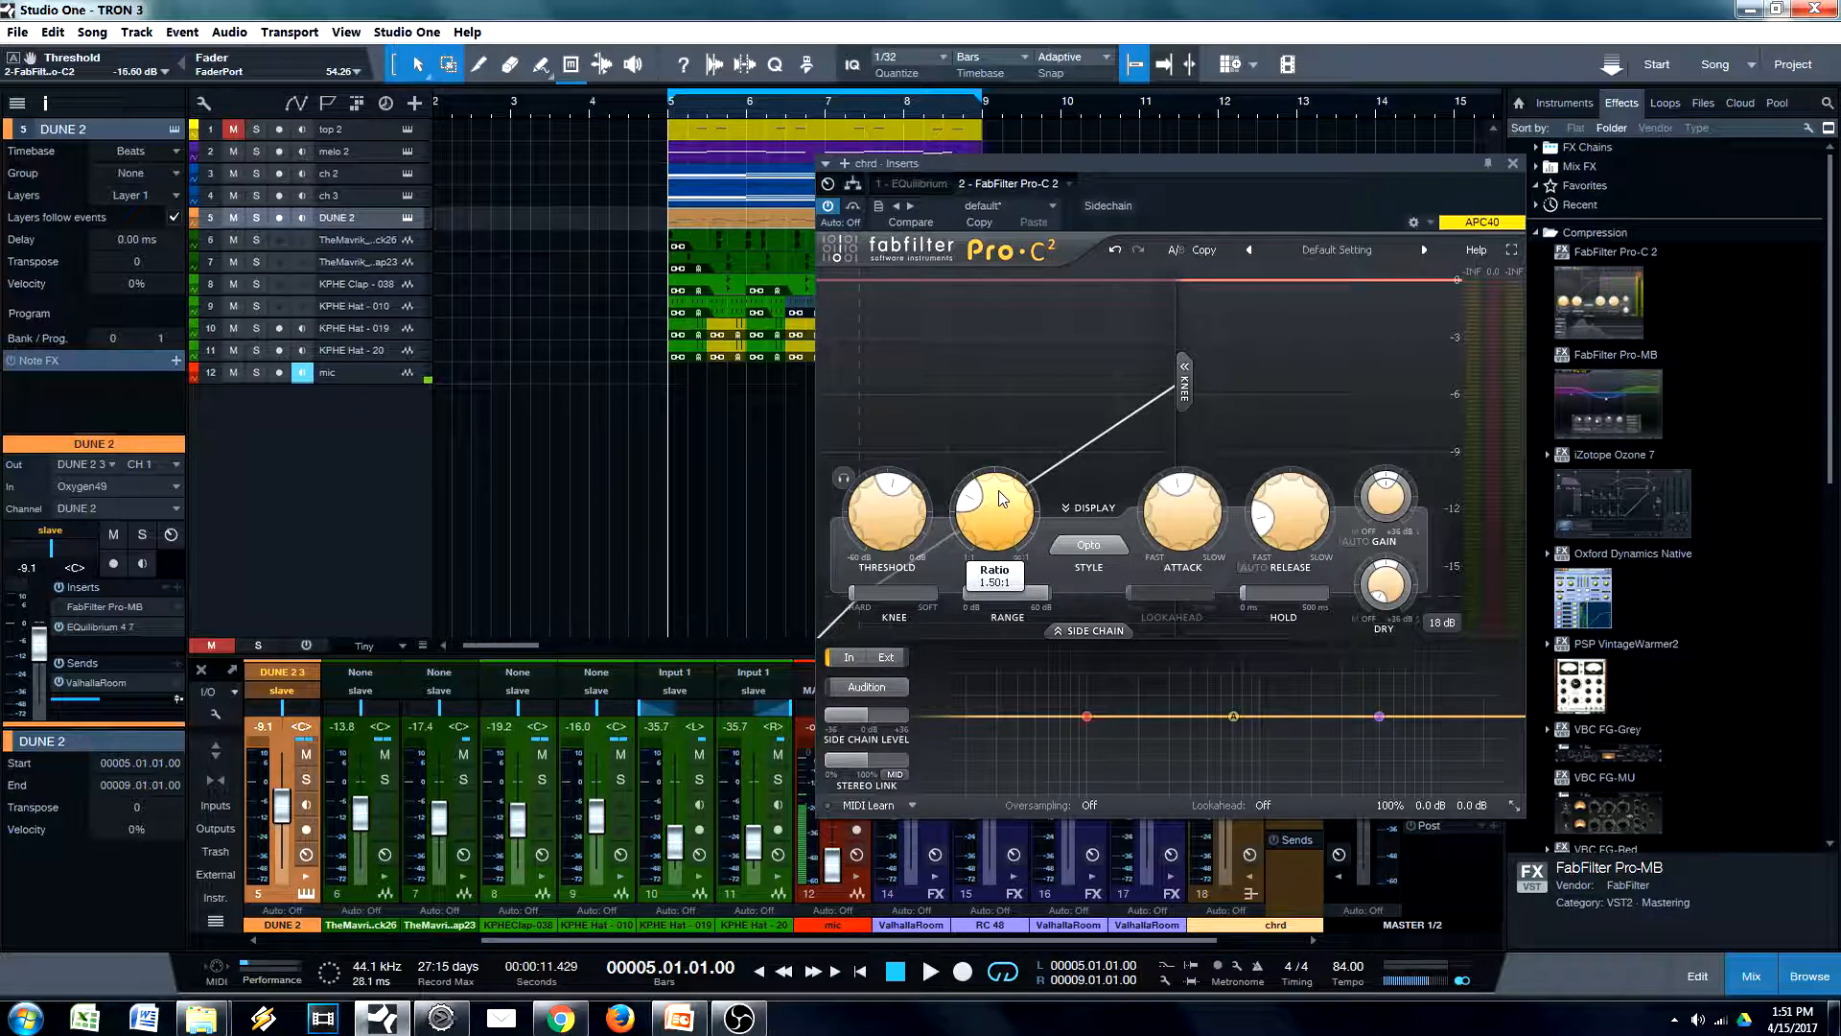
key(space)
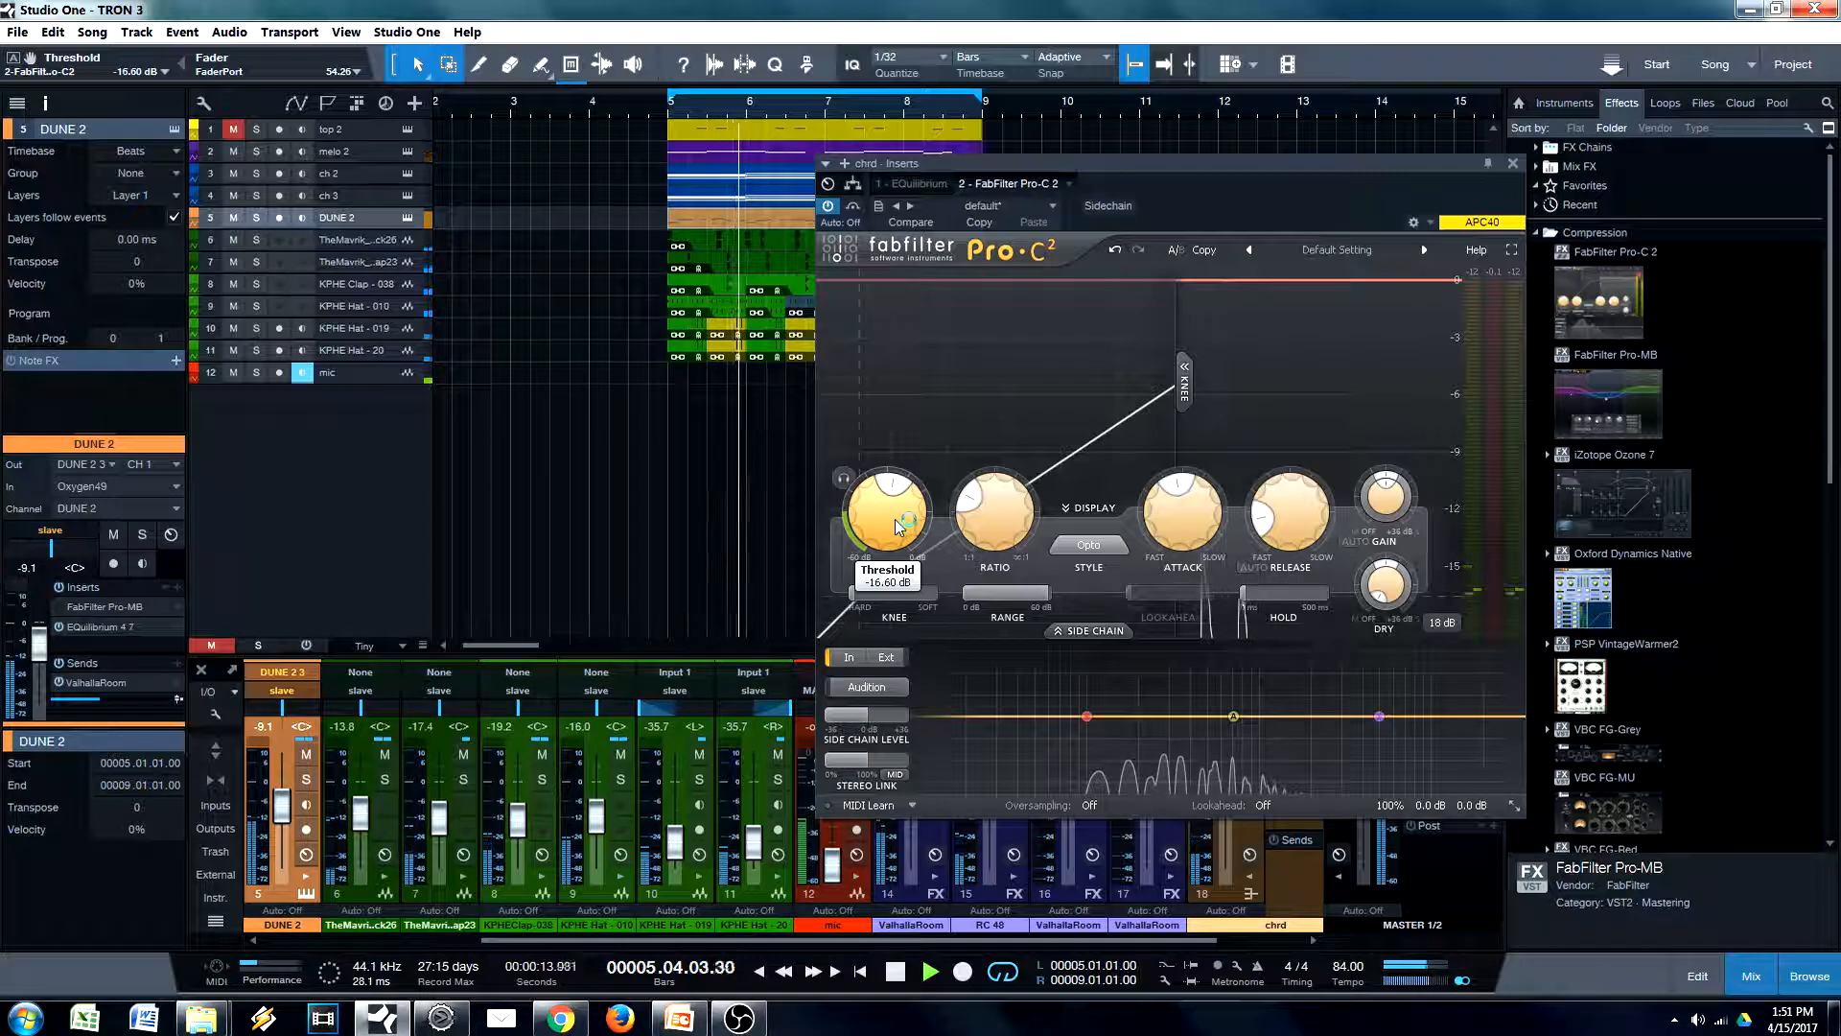
drag(894, 509, 895, 533)
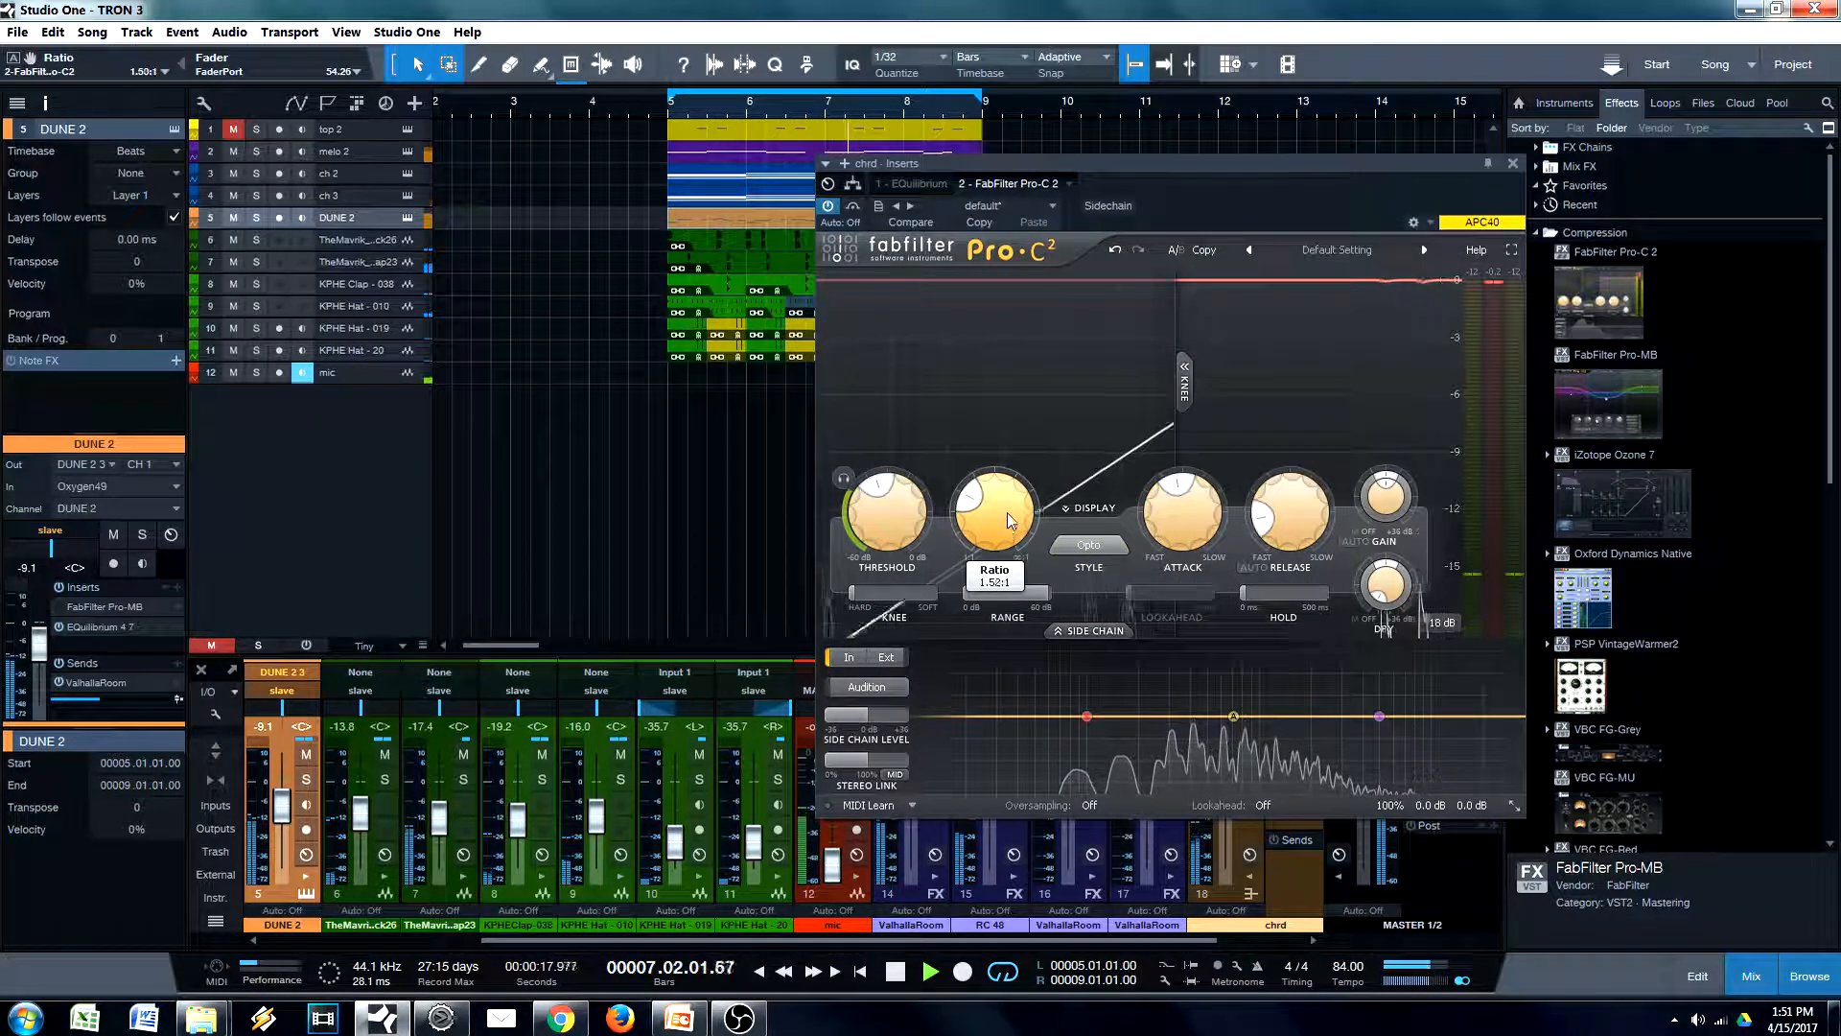
mouse_move(907, 537)
mouse_down()
mouse_move(912, 566)
mouse_move(899, 542)
mouse_up()
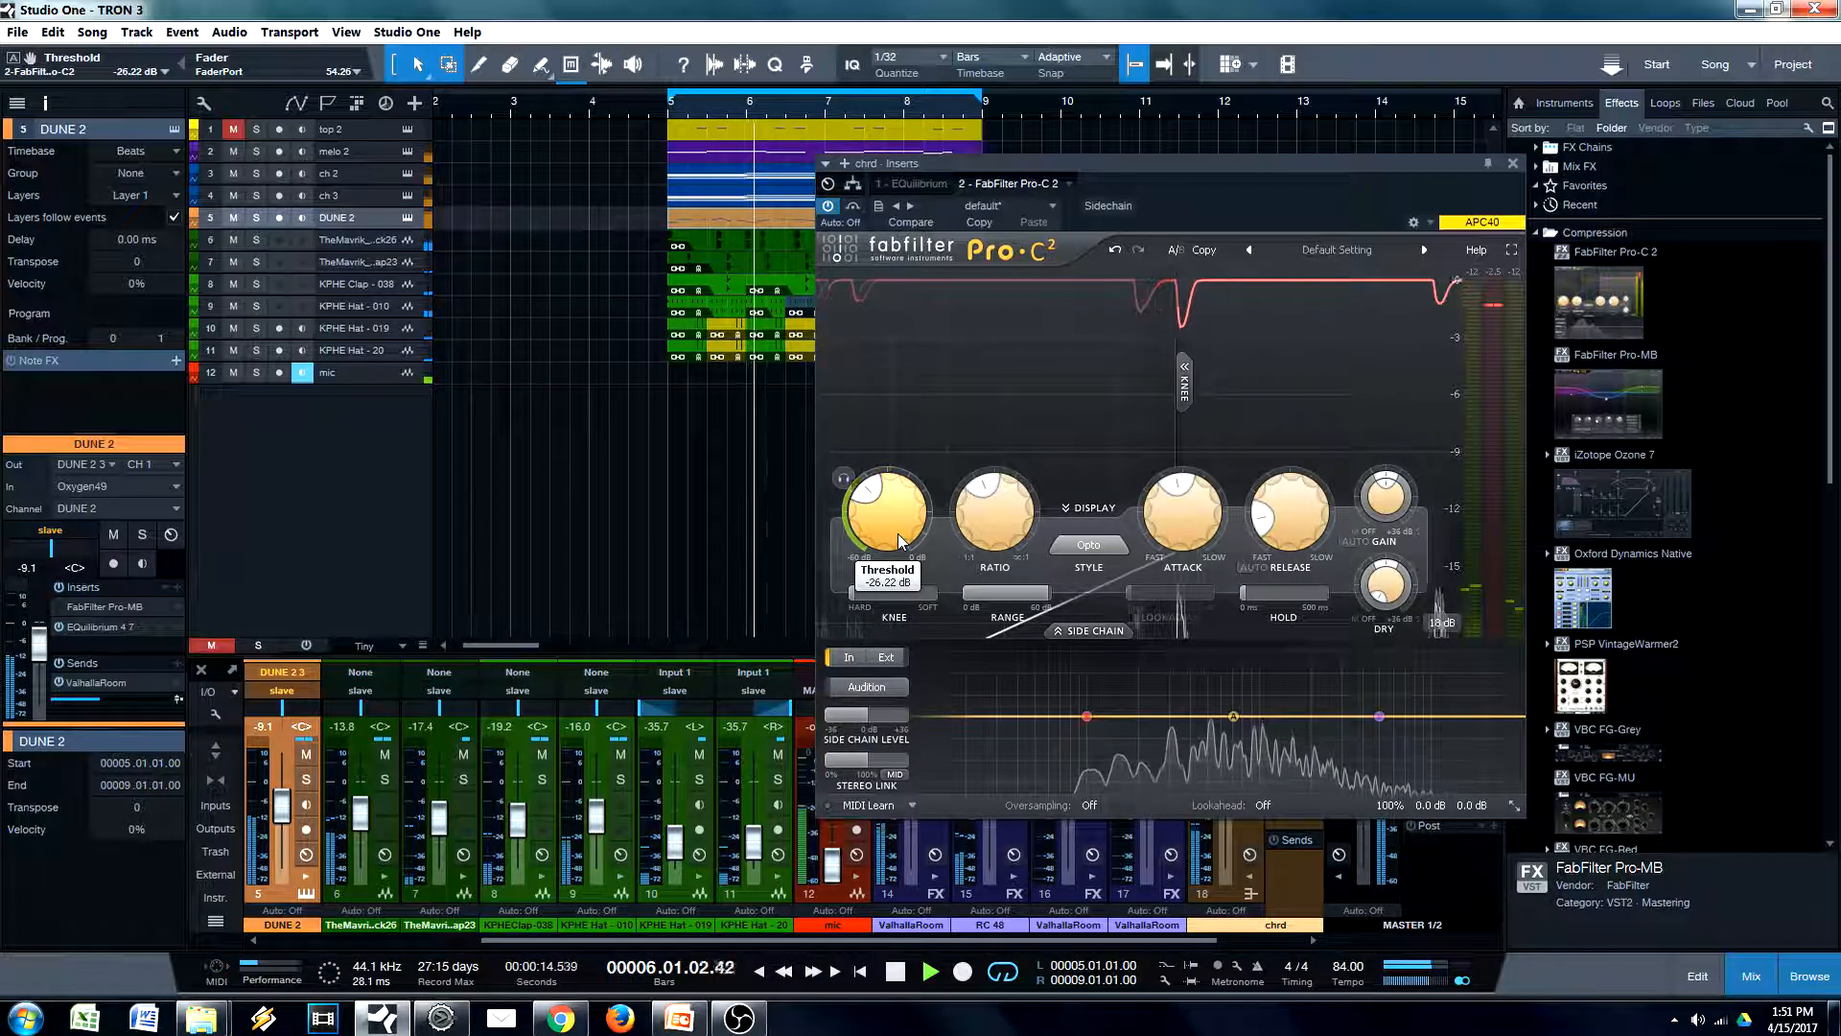
mouse_move(1304, 530)
mouse_down()
mouse_move(1298, 509)
mouse_move(1299, 539)
mouse_up()
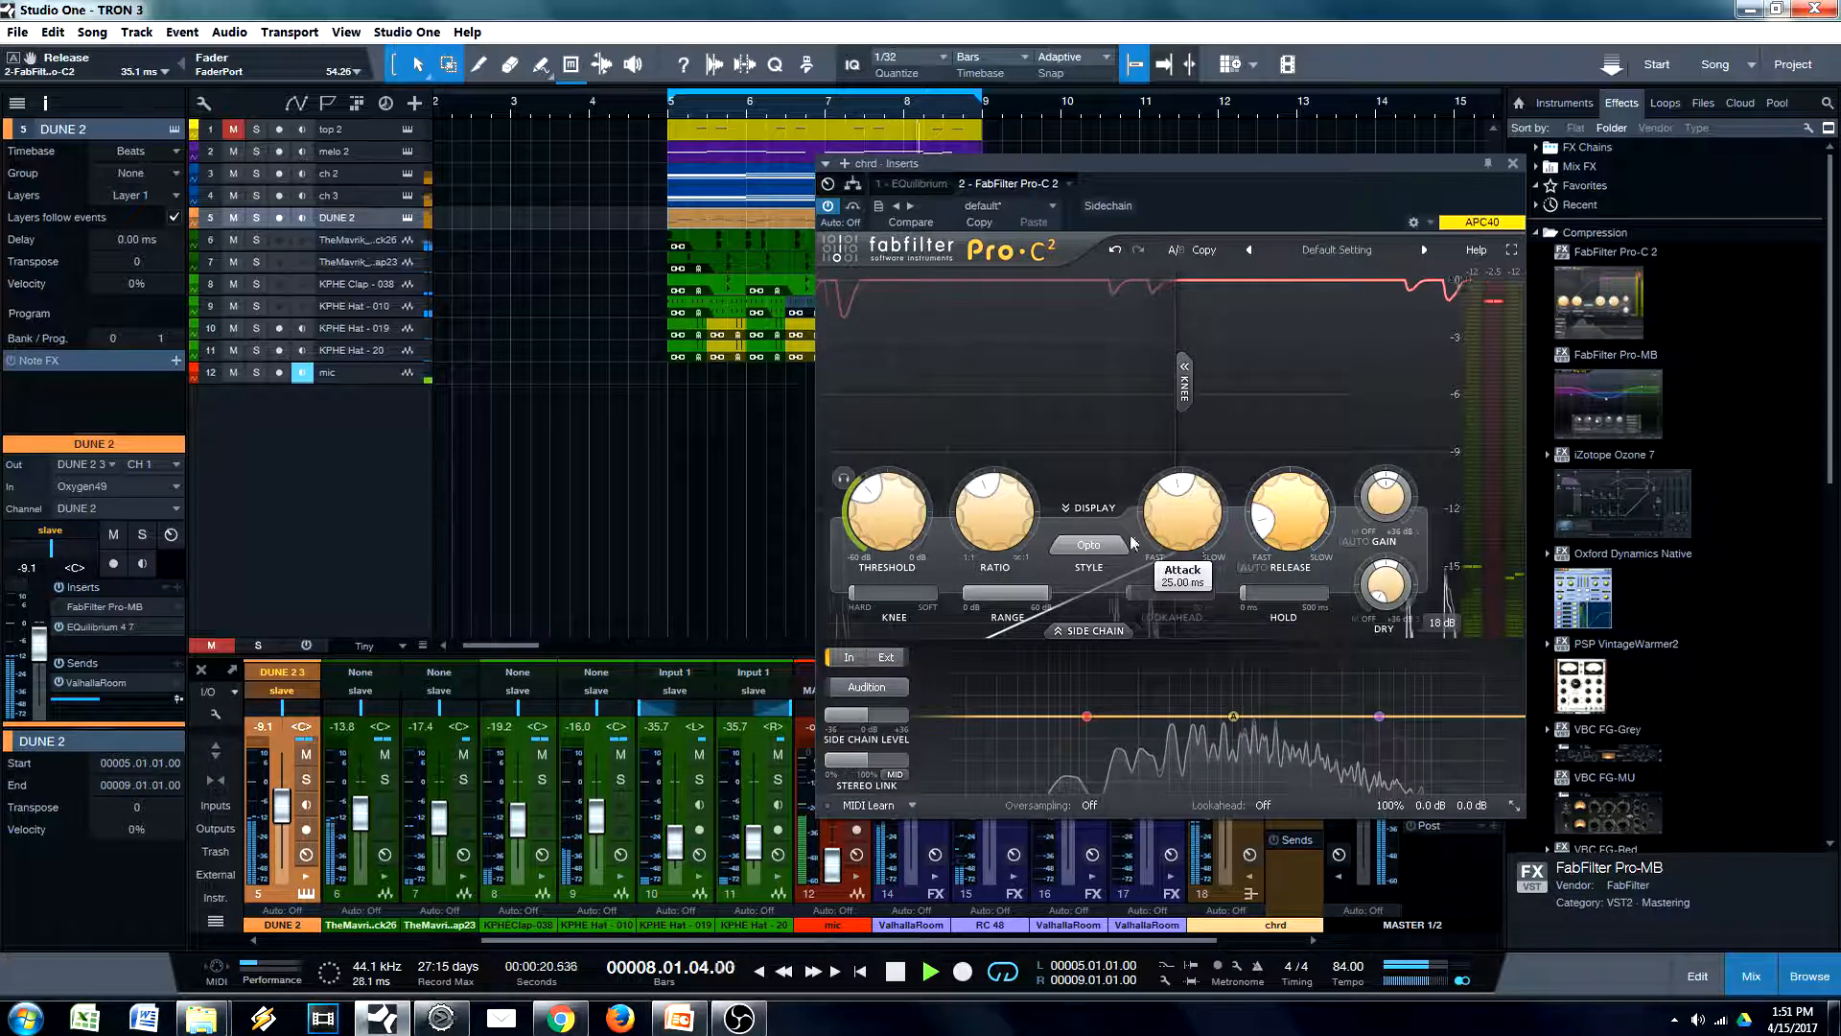
Set the chrd compressor's attack to 14.42 ms, compare it bypassed and active during playback, and stop playback
mouse_move(1178, 514)
mouse_down()
mouse_move(1199, 623)
mouse_move(1198, 541)
mouse_up()
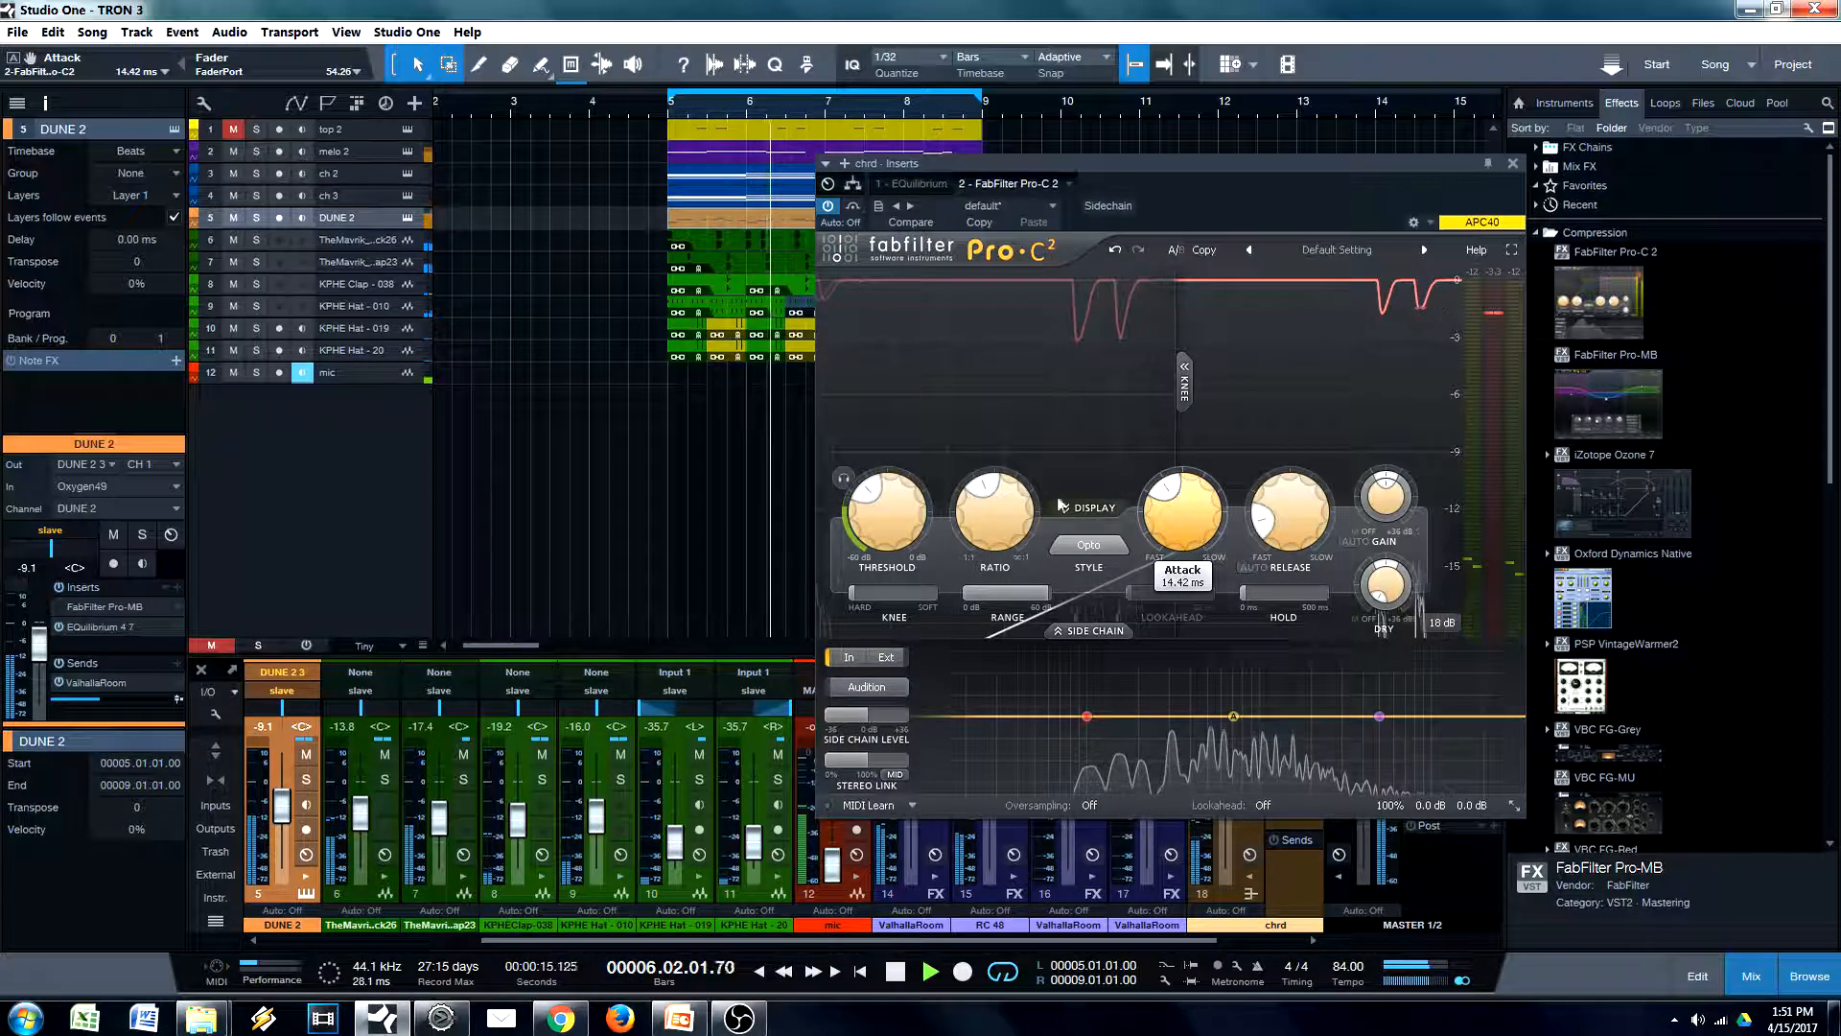
click(831, 204)
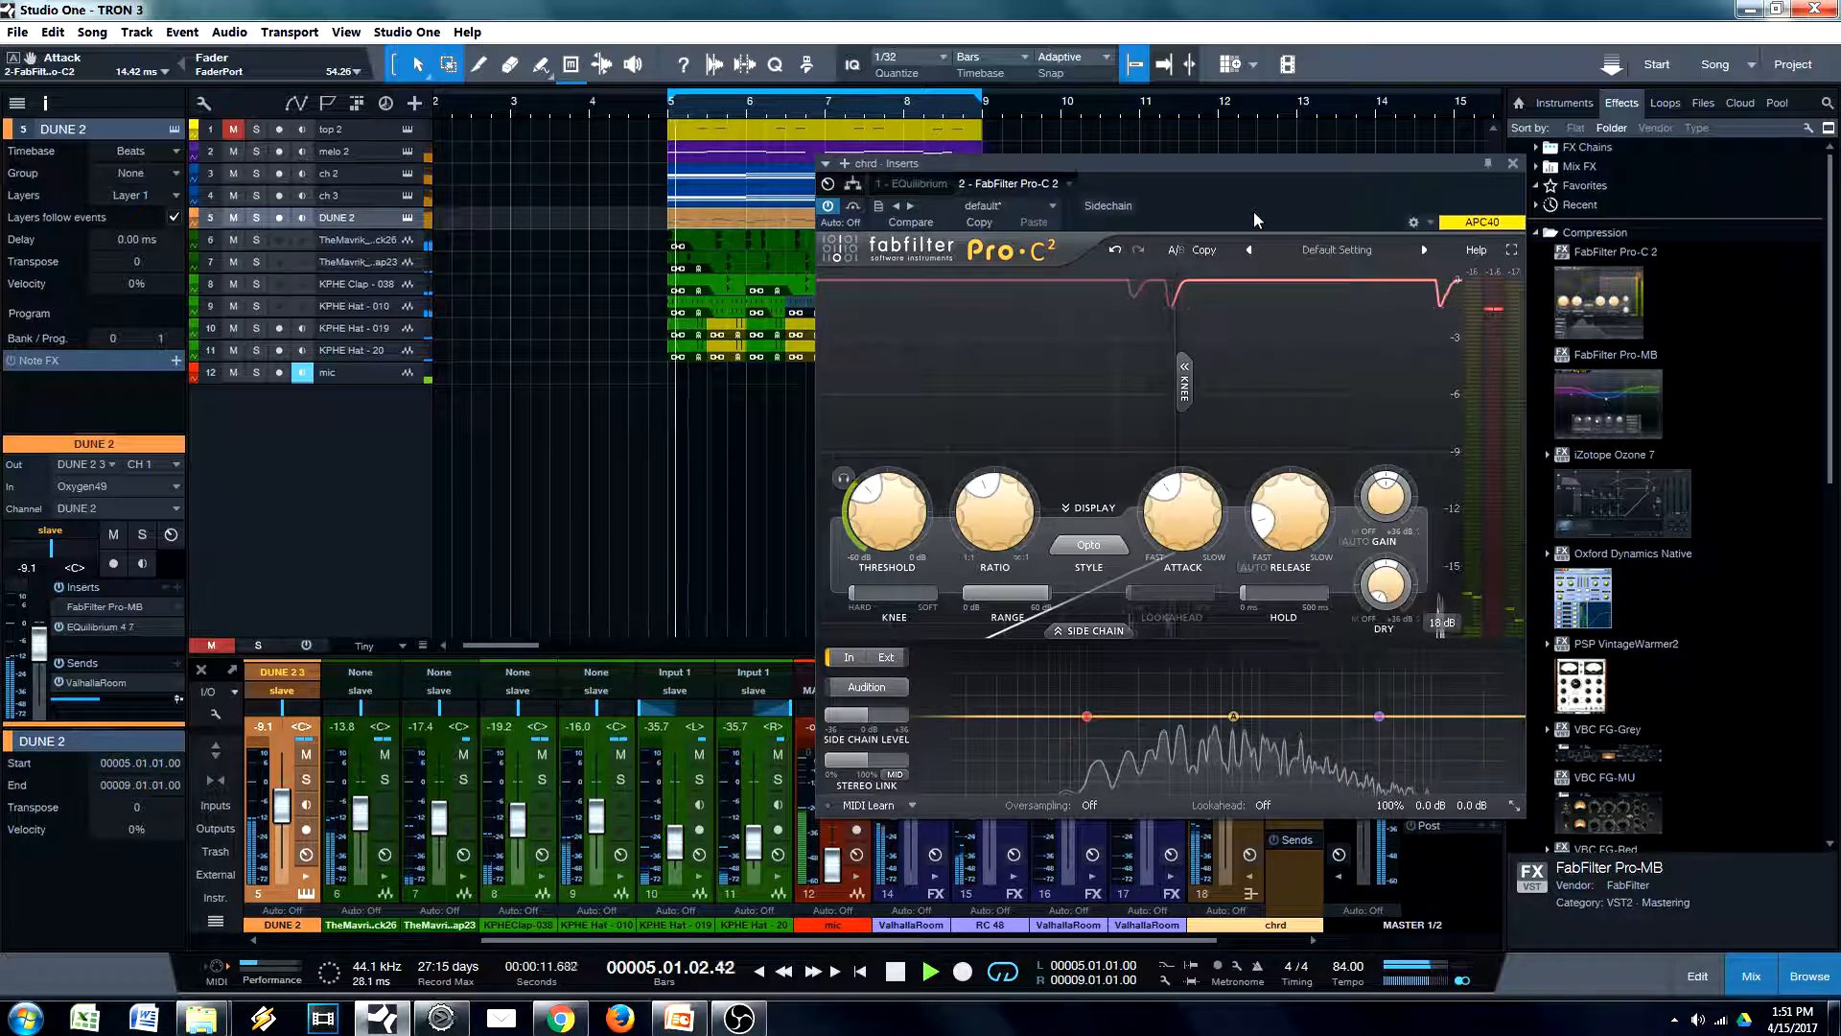
key(space)
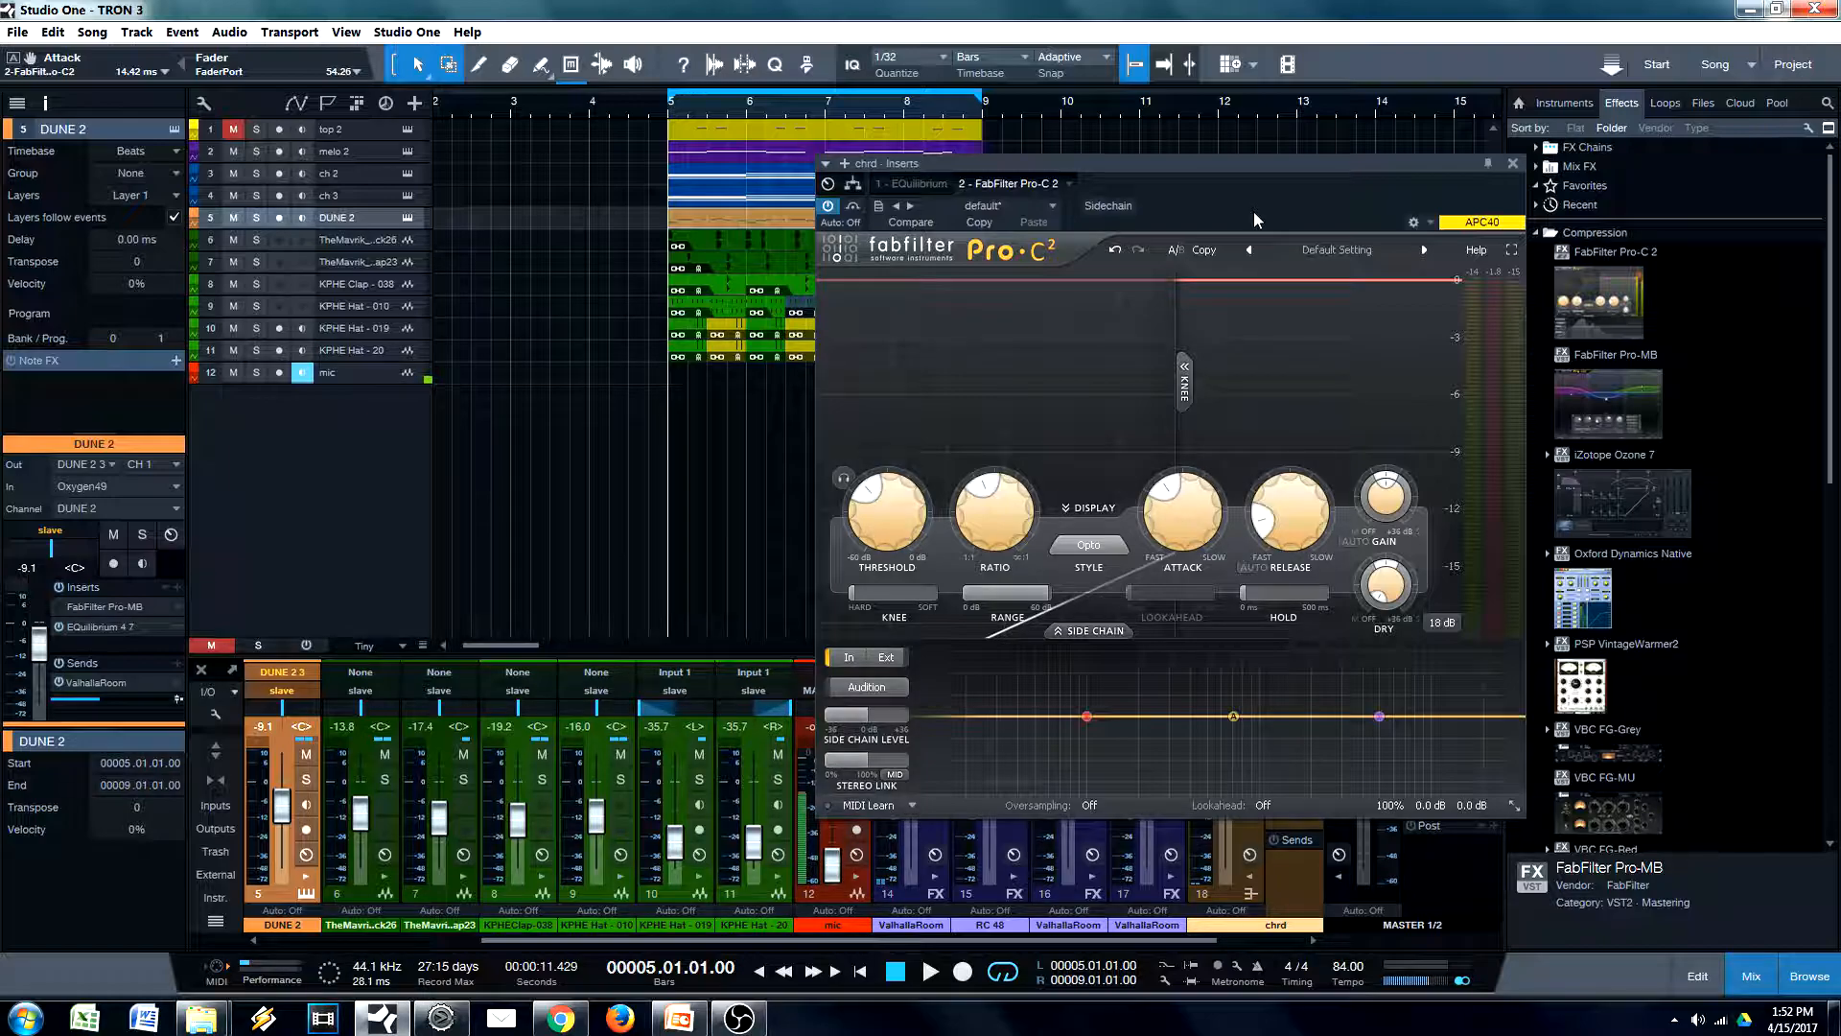
Move the chrd compressor window toward the middle of the arrangement and close it
mouse_move(1392, 508)
mouse_move(1175, 526)
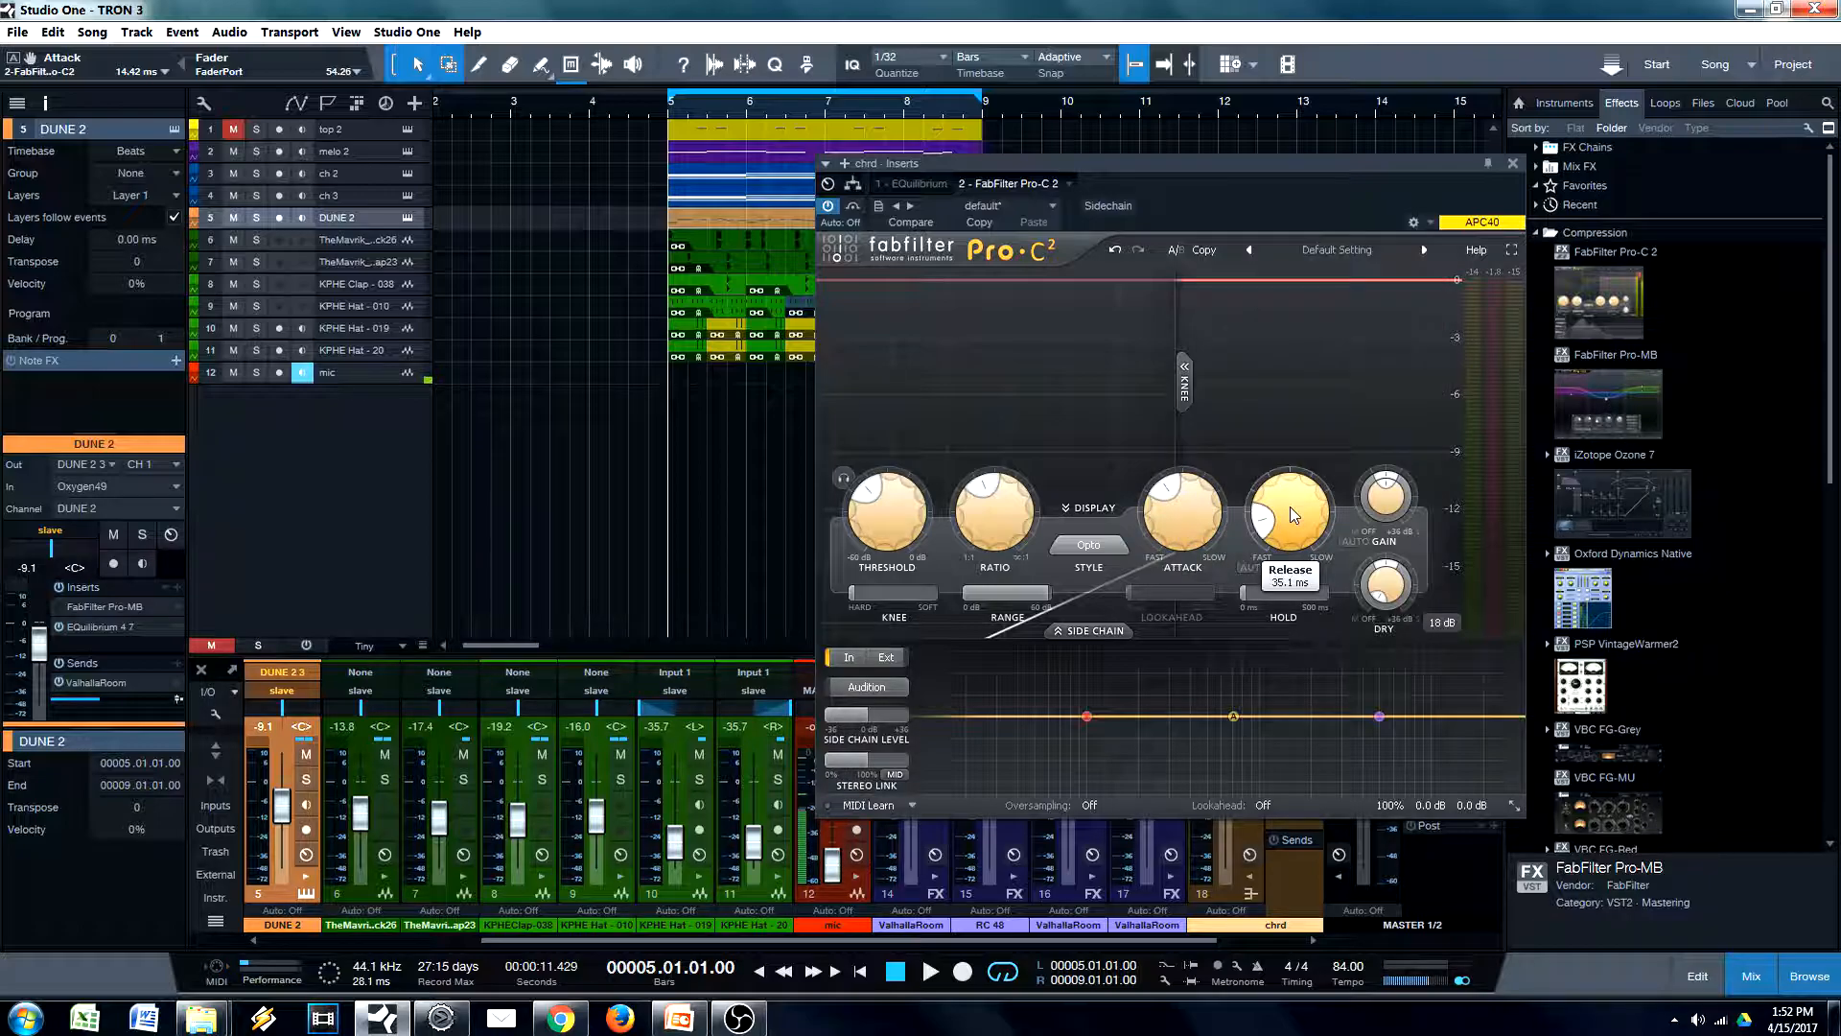
drag(1278, 191, 1214, 176)
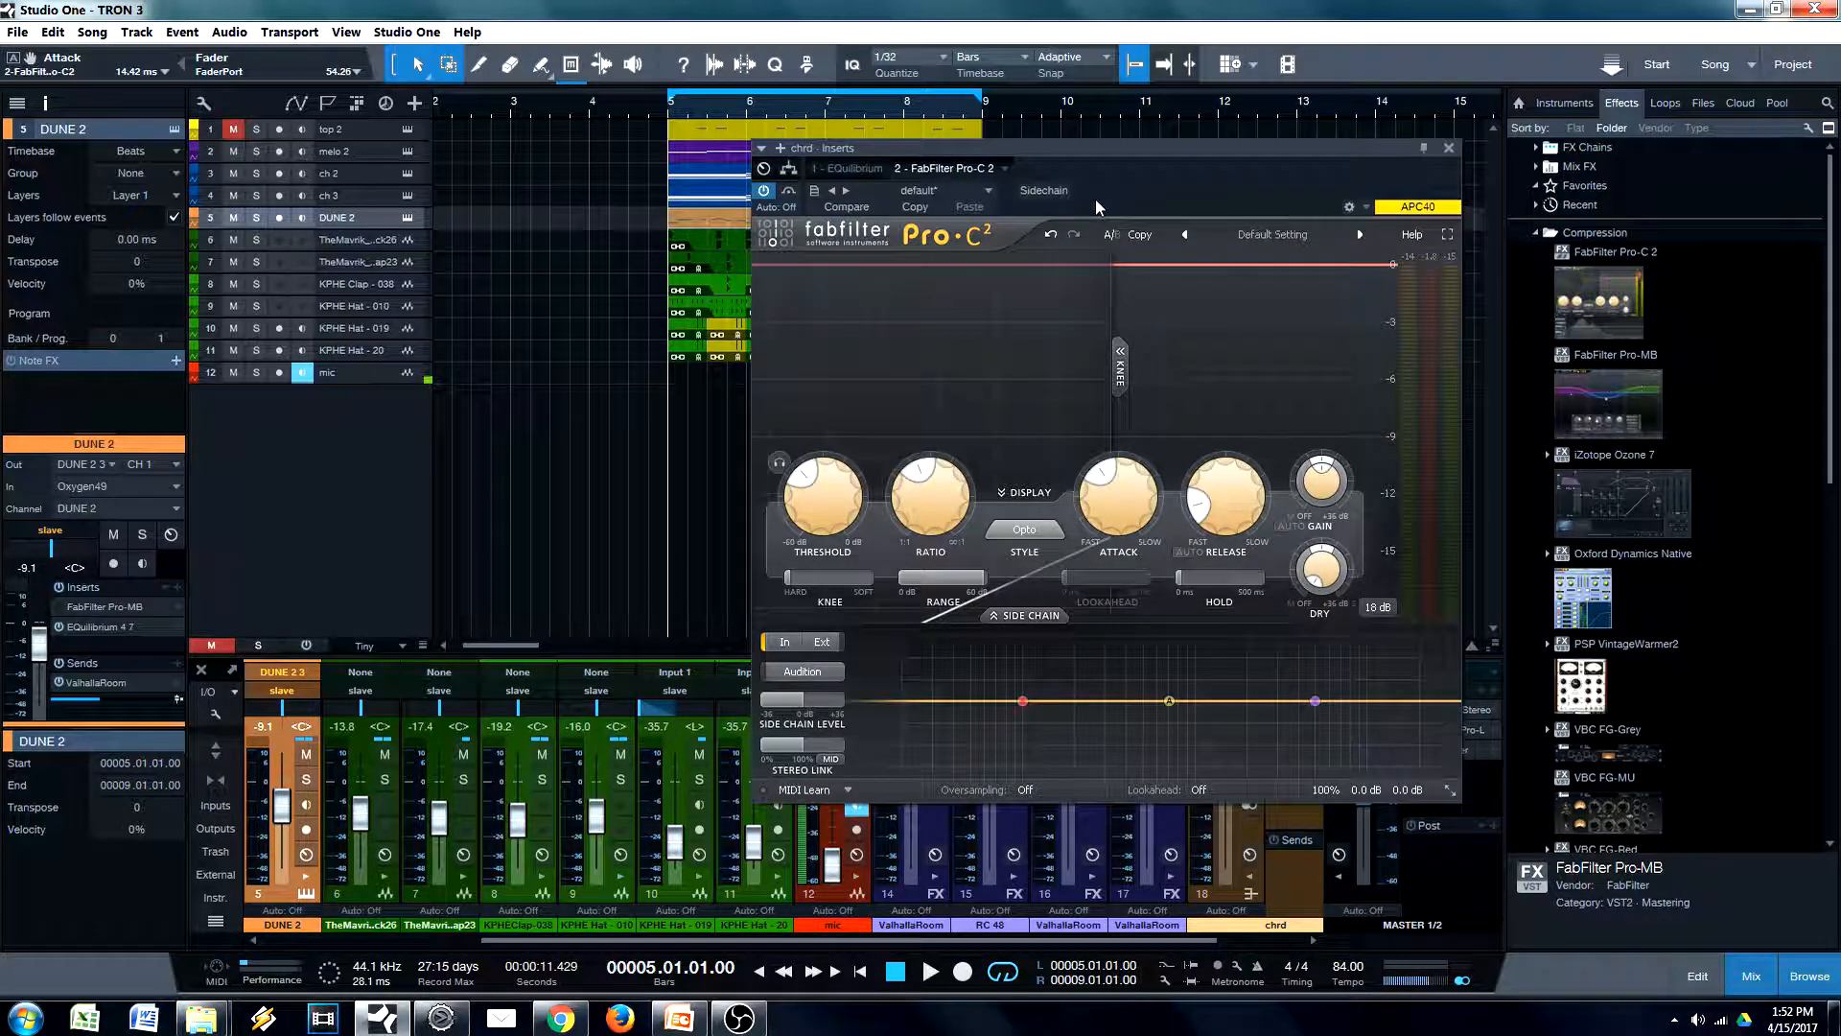
drag(1150, 174, 1097, 187)
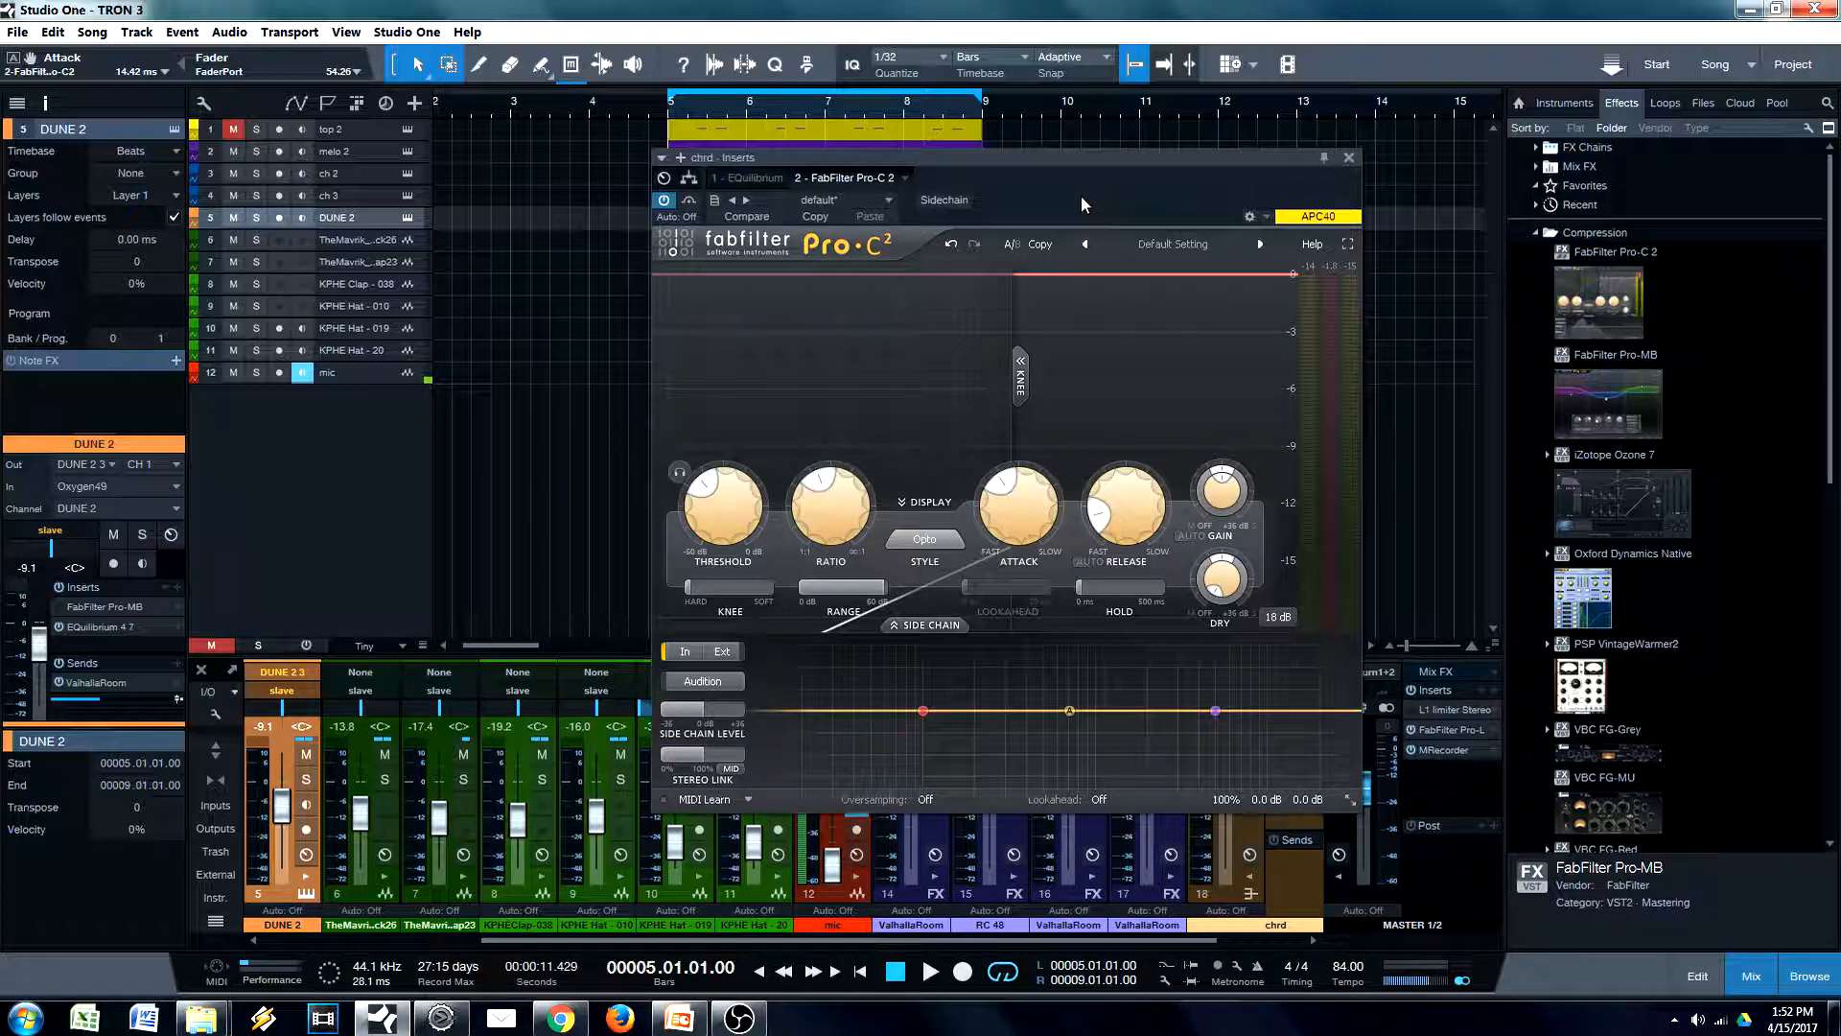
drag(1286, 161, 1266, 188)
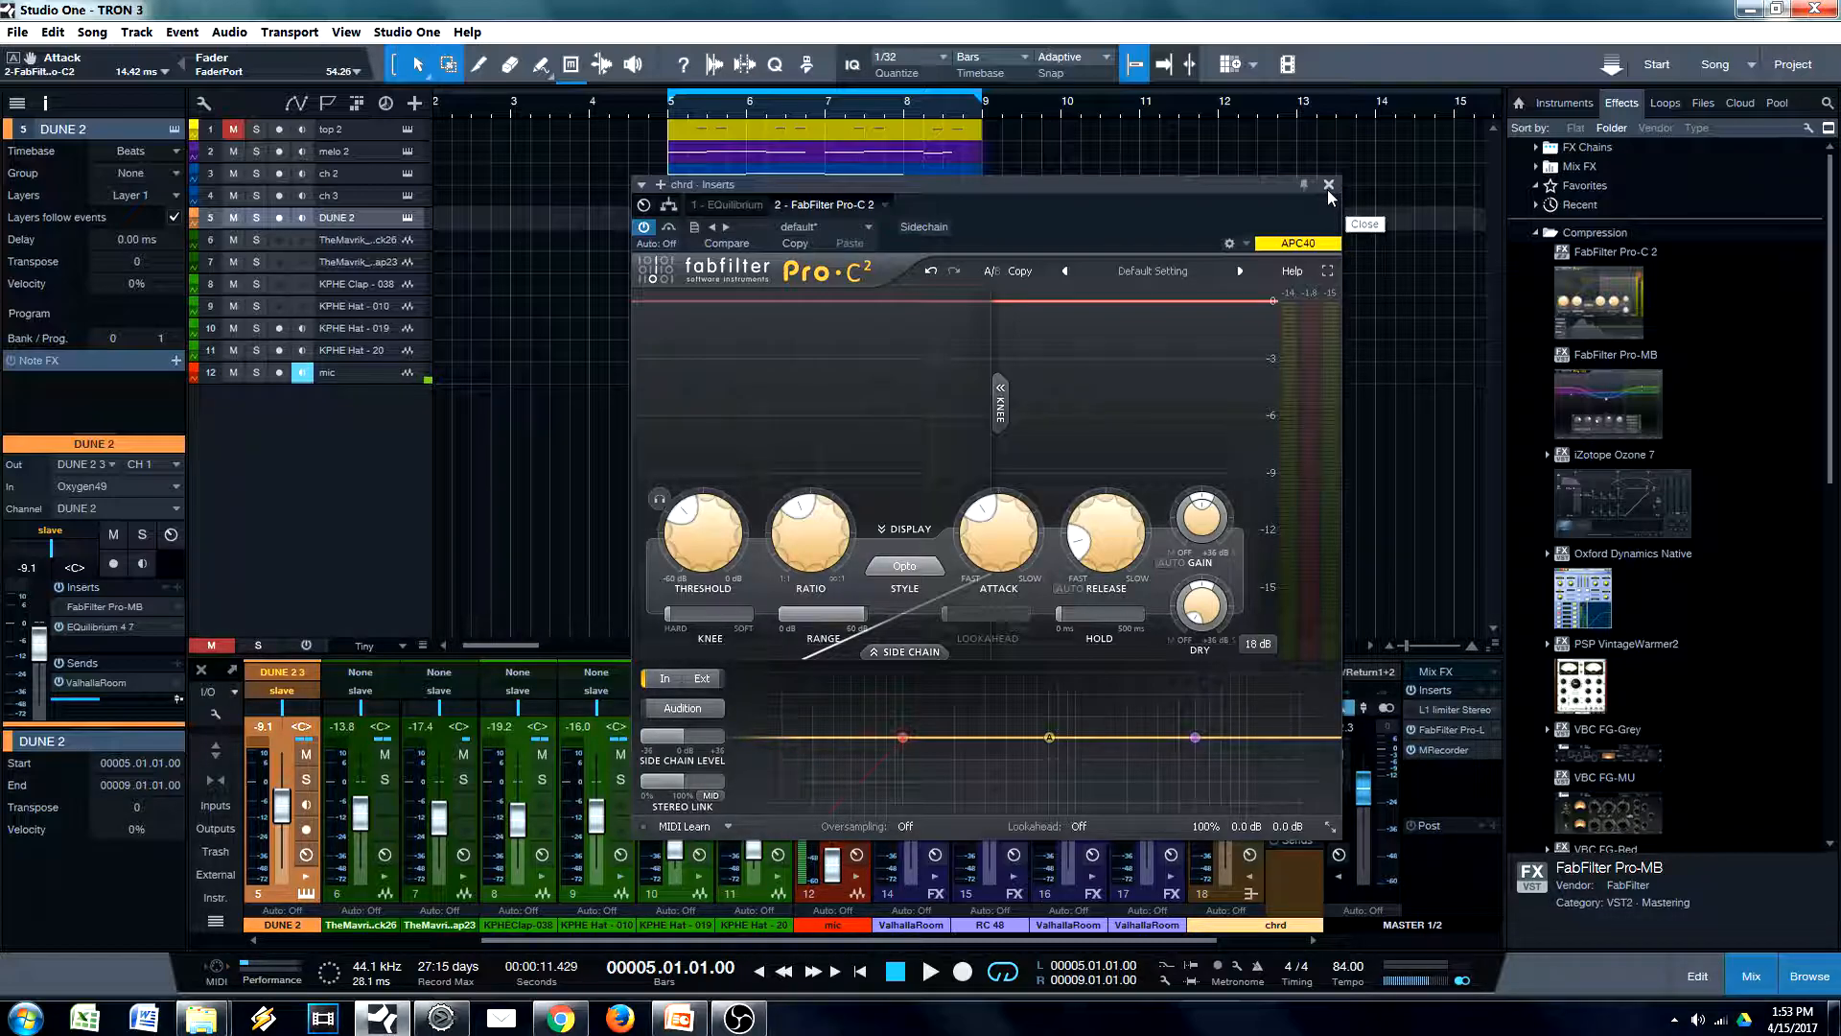
click(1327, 185)
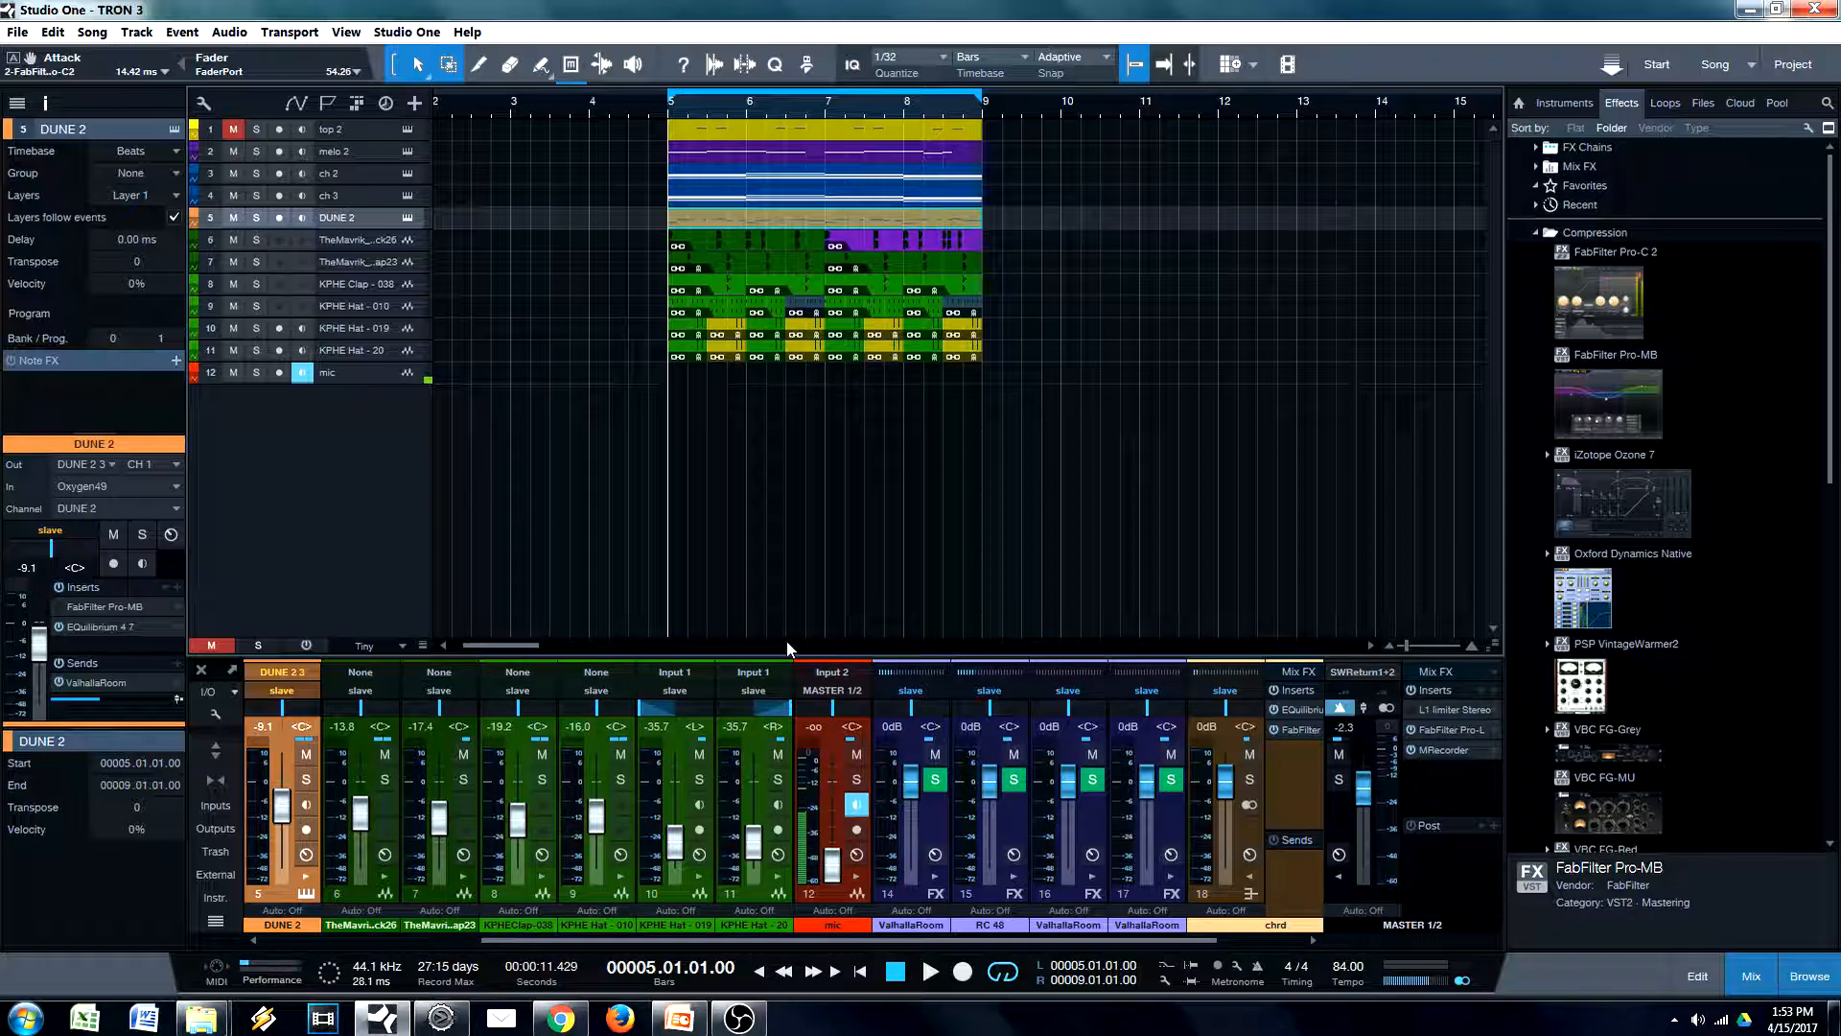
Switch to PowerPoint, deselect the list's text box and review the steps on the Mixing Order slide
click(679, 1019)
click(680, 1027)
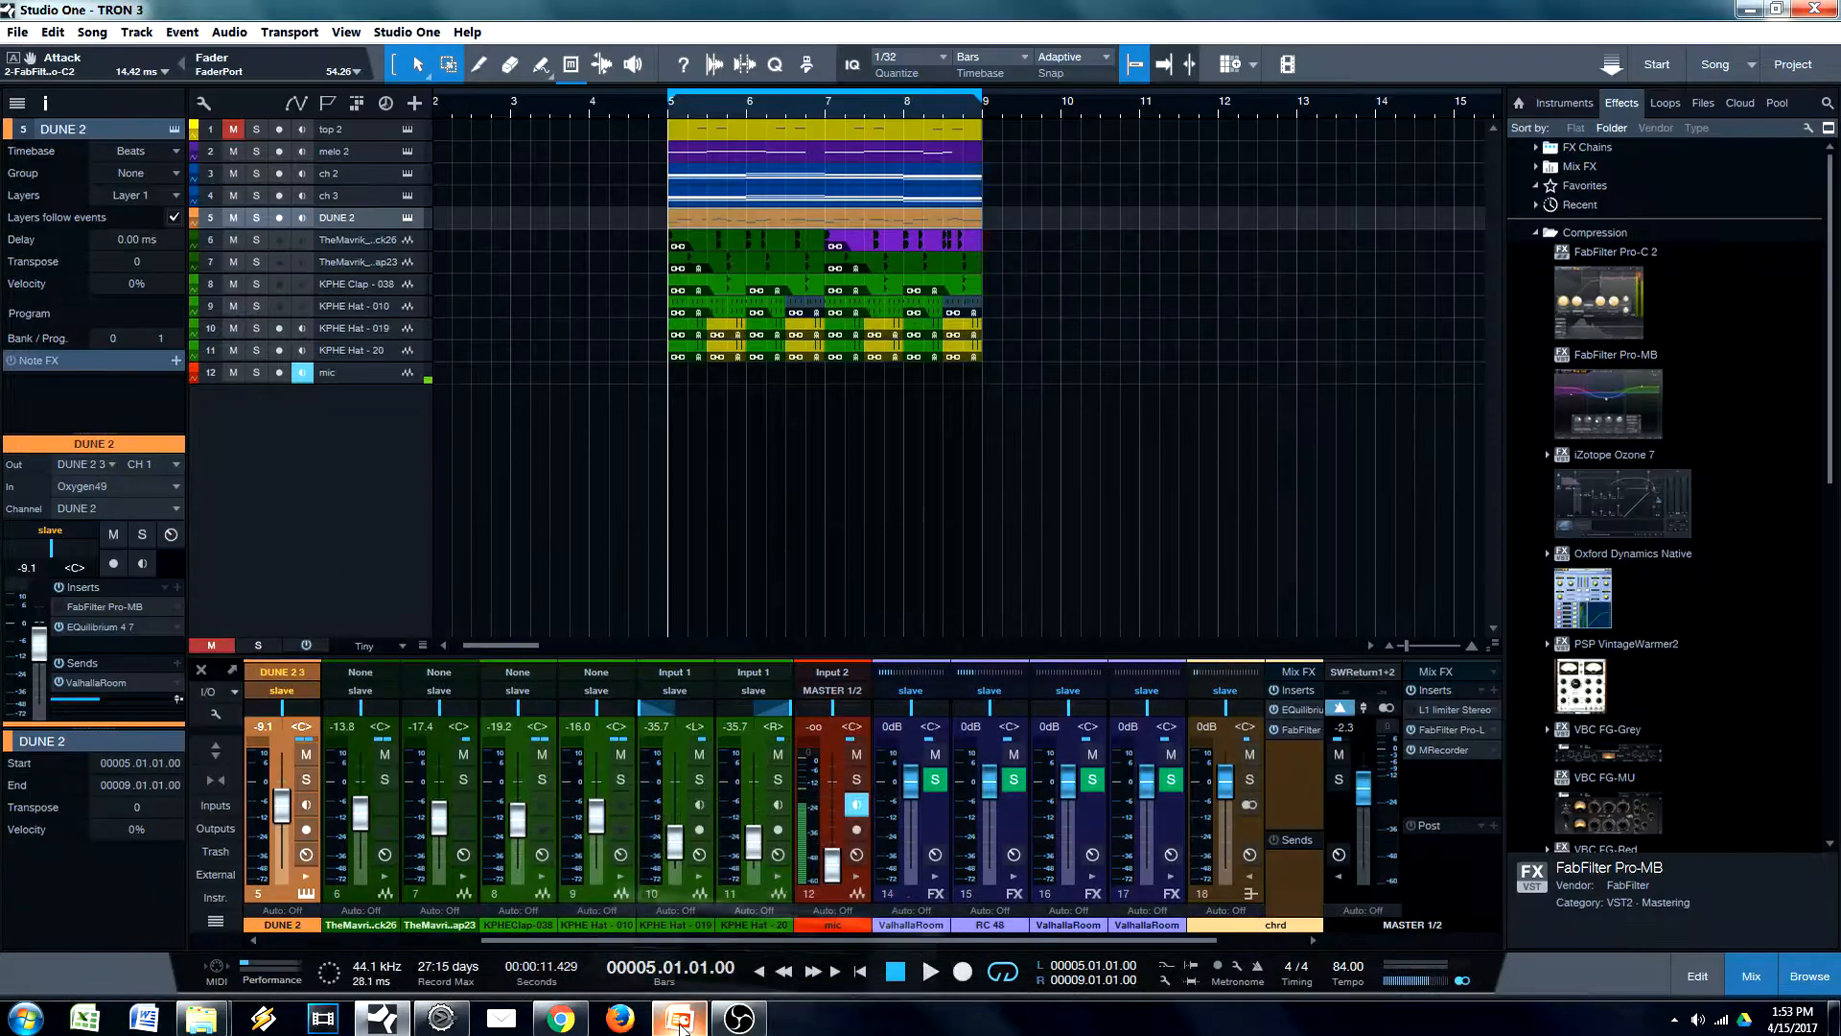
click(679, 1027)
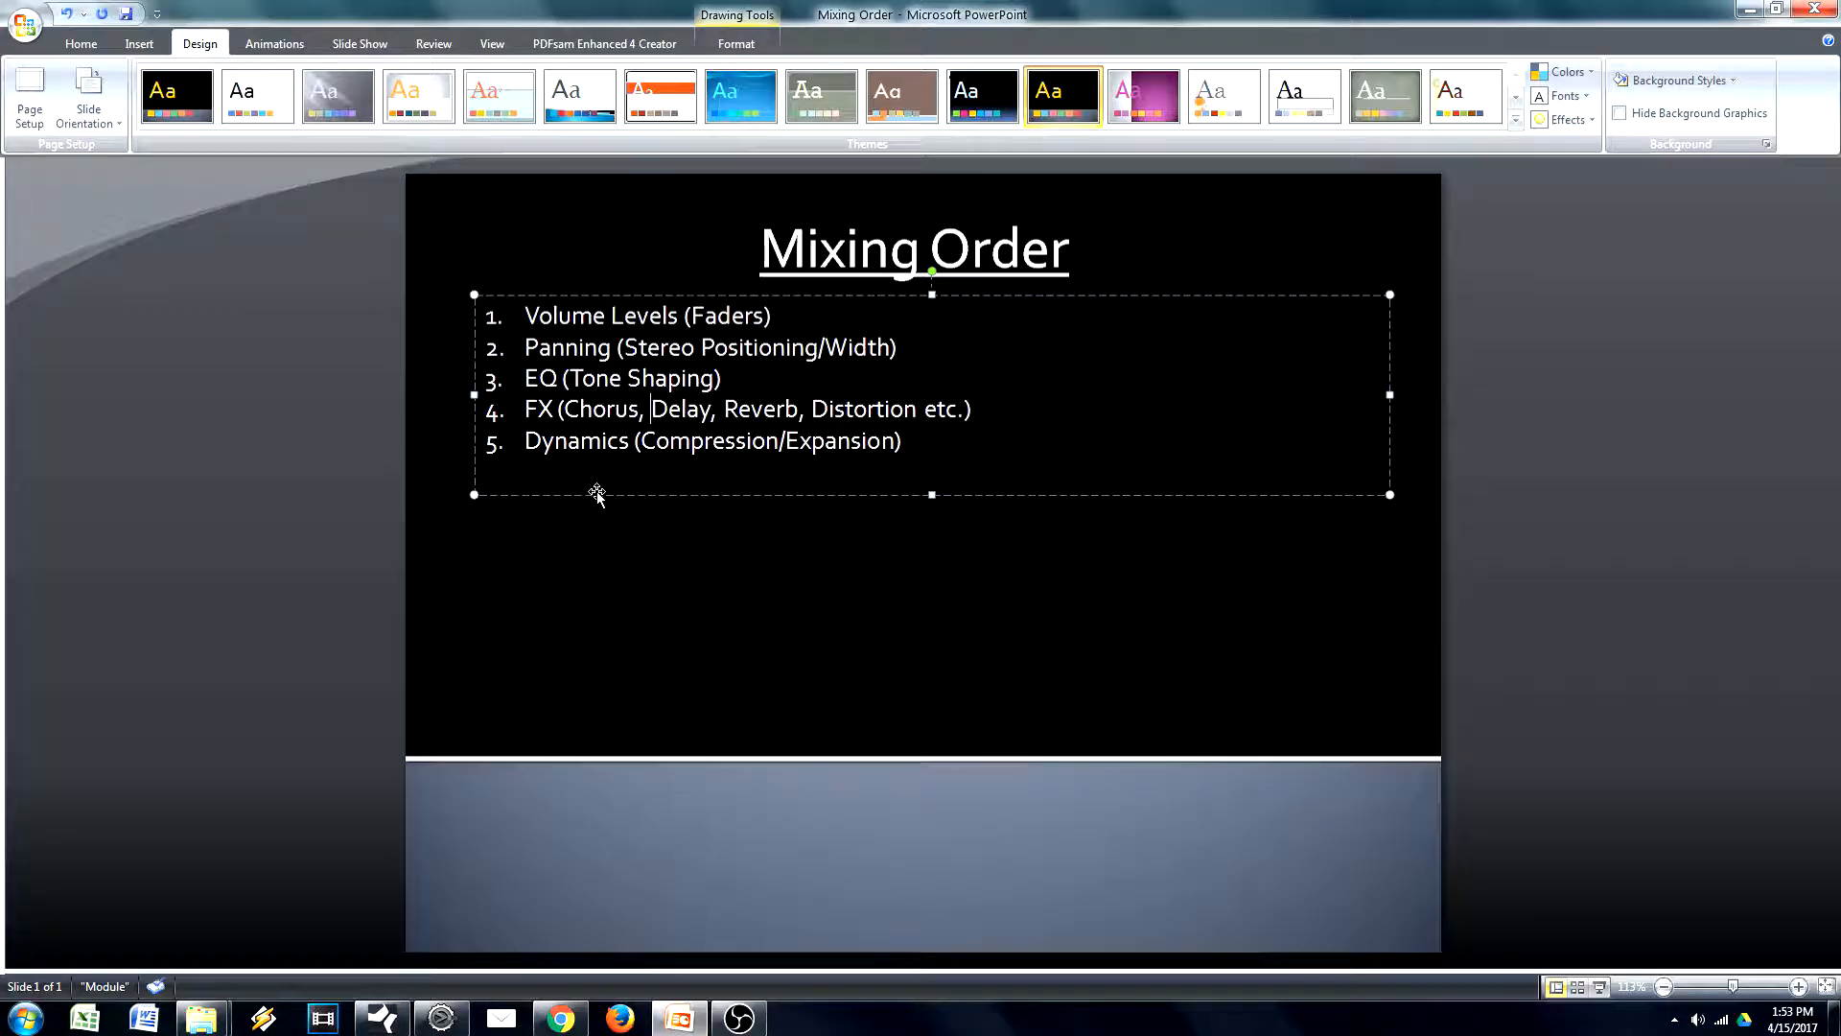
click(742, 516)
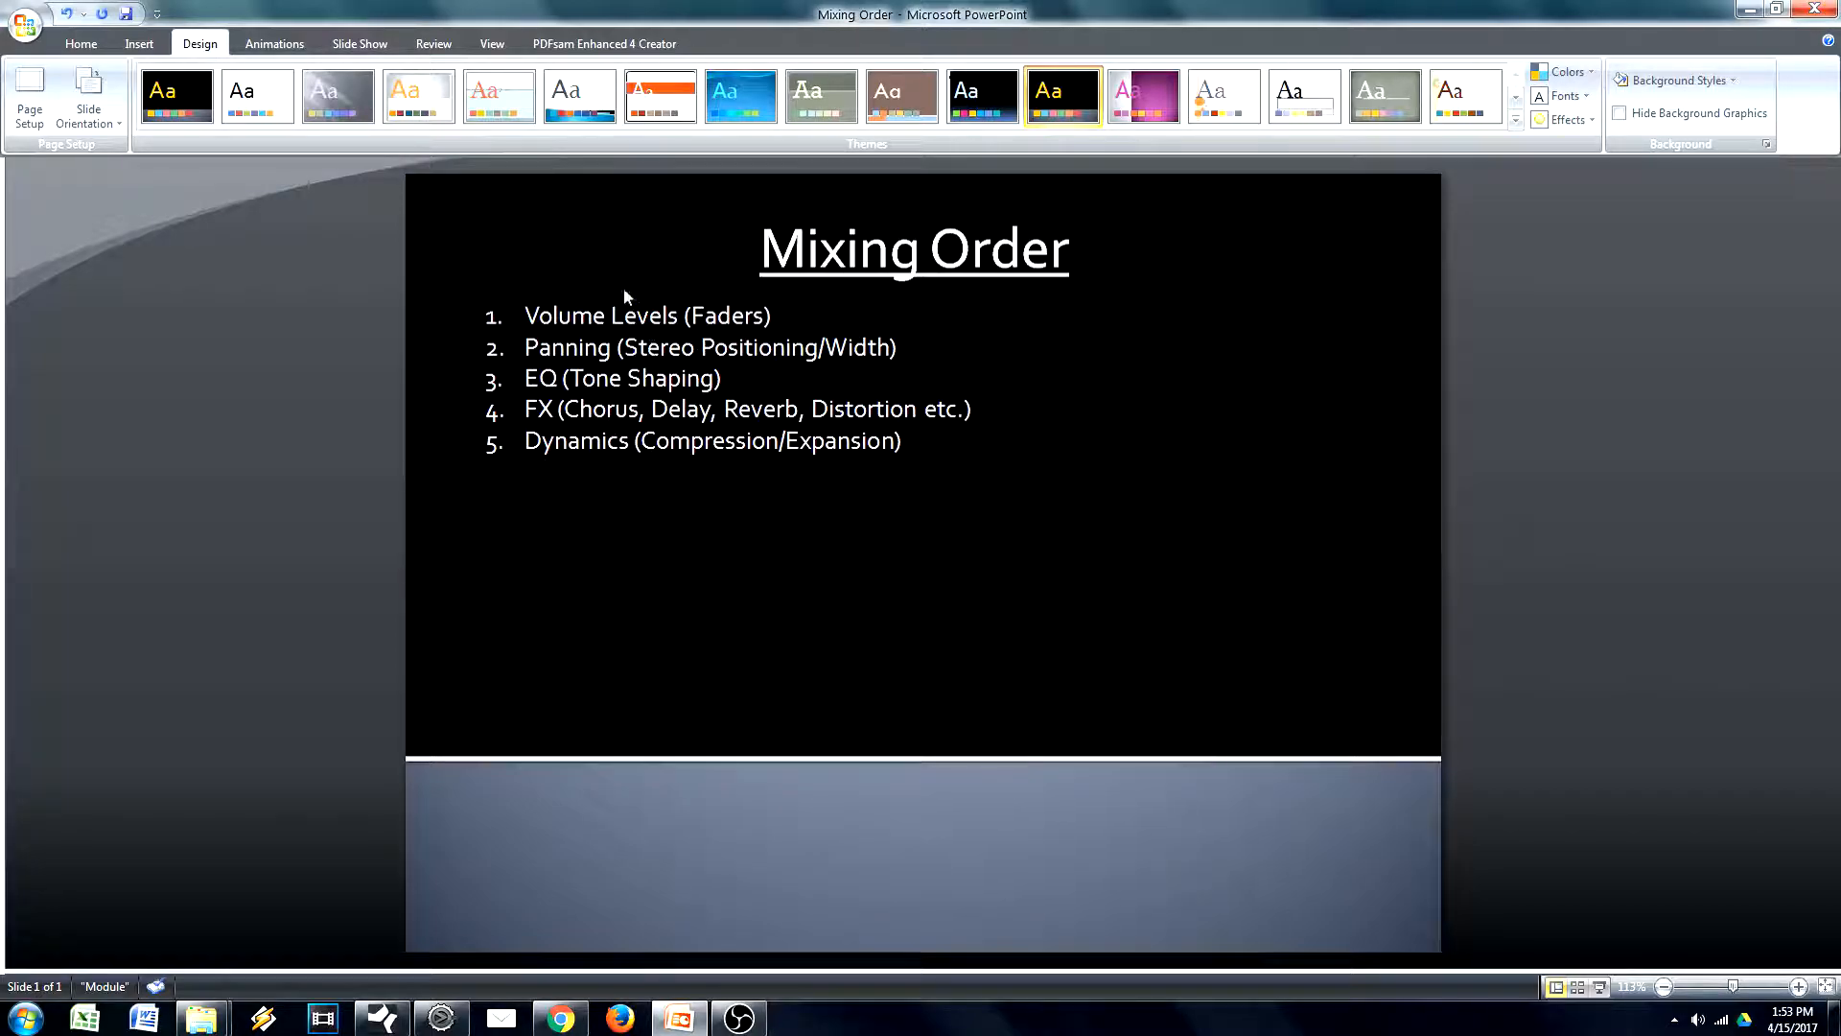